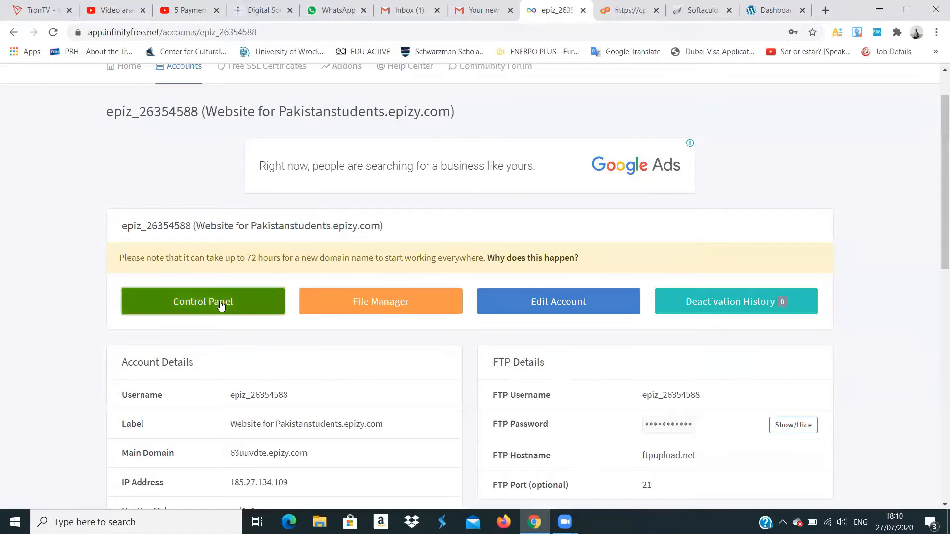
Review the hosting control panel's Software section and the list of scripts installed through Softaculous
left_click(620, 11)
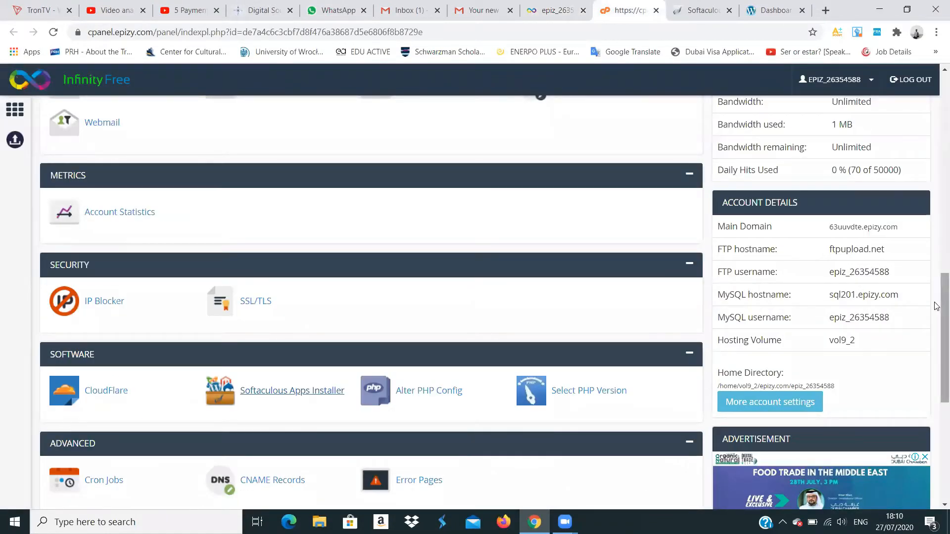
left_click_drag(937, 299, 938, 372)
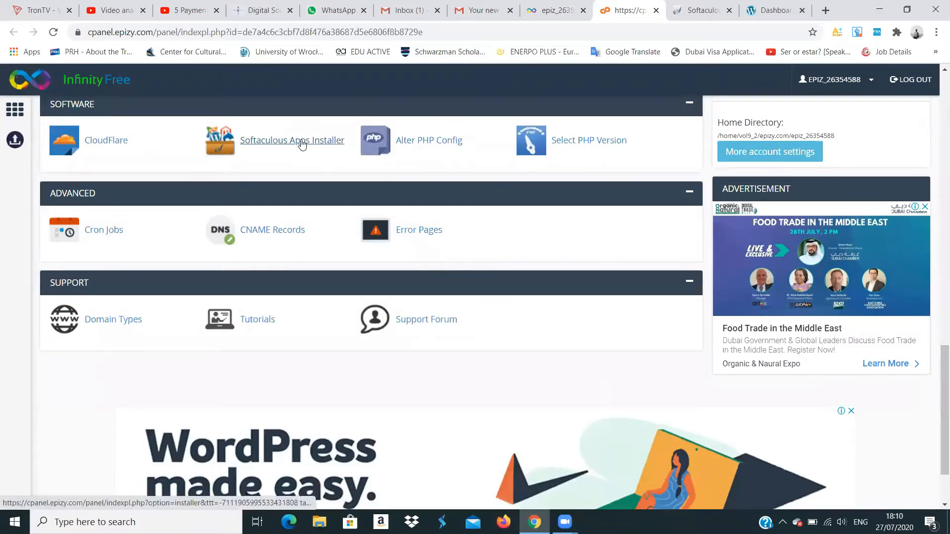
left_click(695, 14)
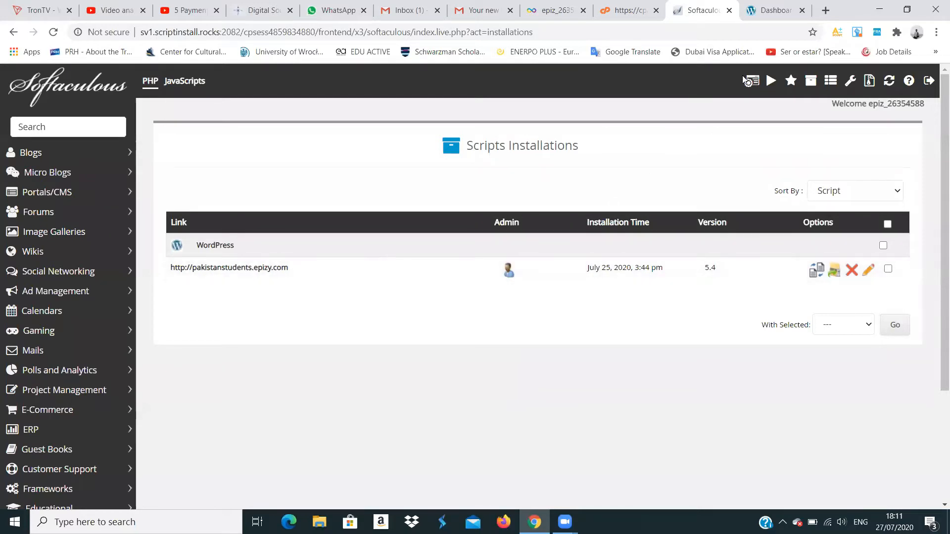
Switch to the WordPress dashboard and open the site's Themes page
left_click(769, 10)
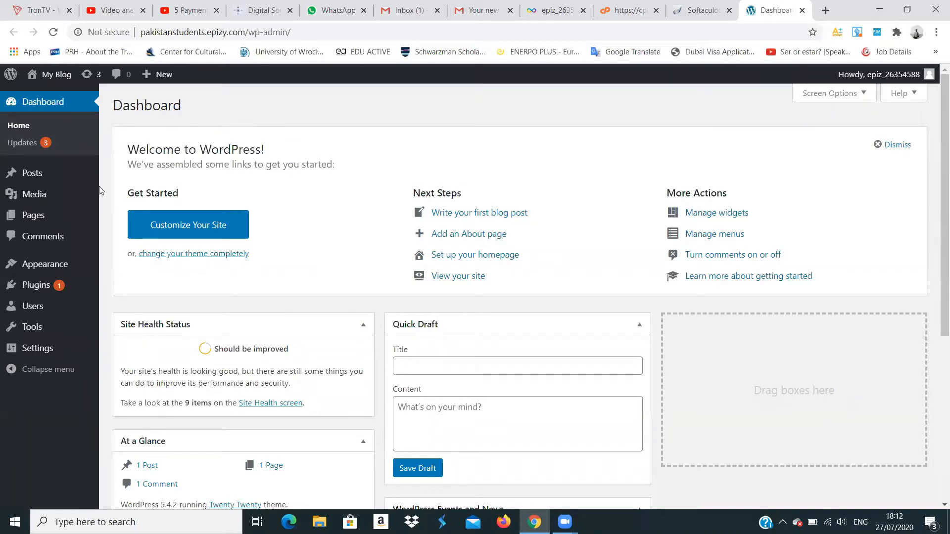
mouse_move(31, 214)
mouse_move(59, 262)
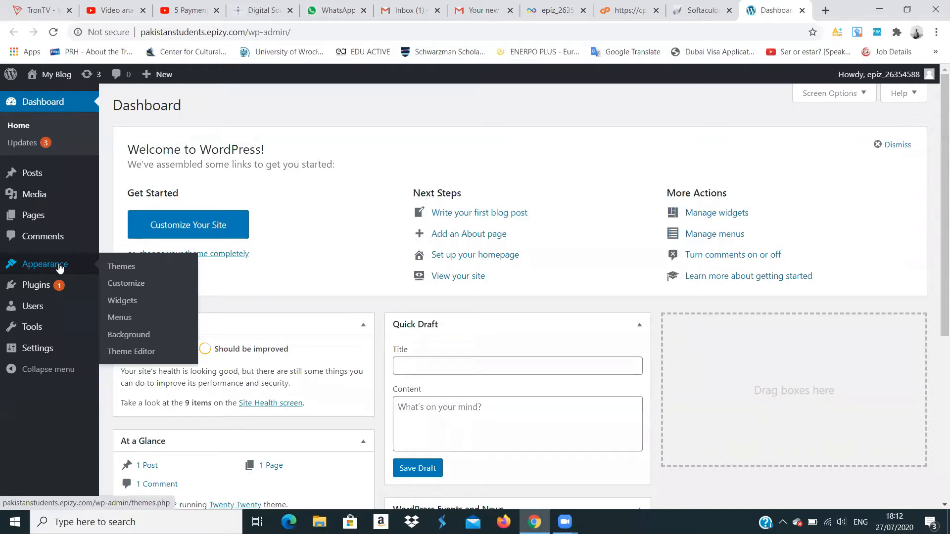
left_click(124, 268)
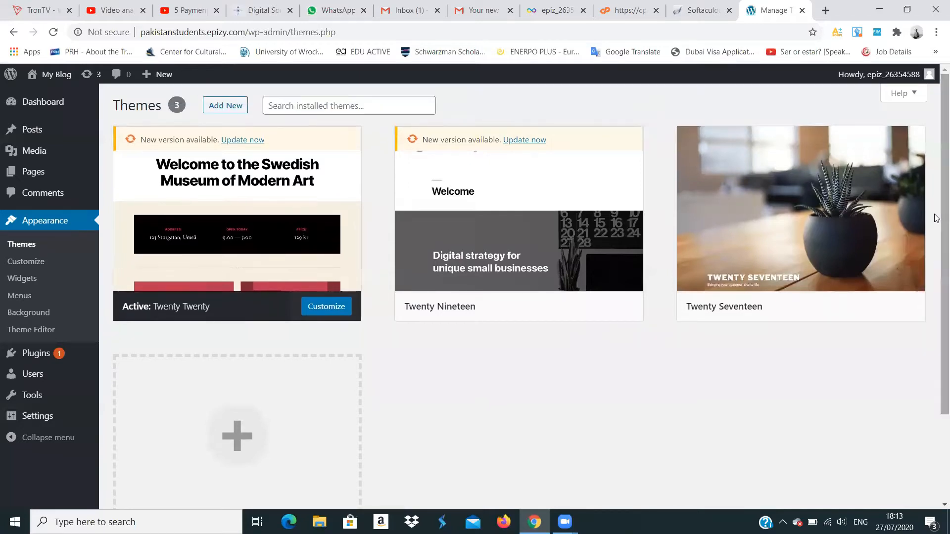
Search the installed themes for "neve", and search the catalogue of new themes for the same name
left_click(351, 102)
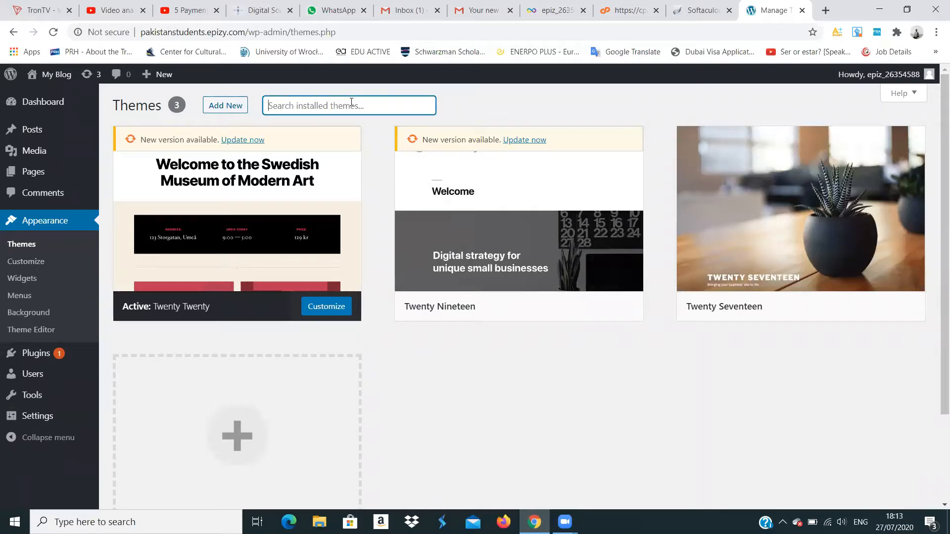
type("neve")
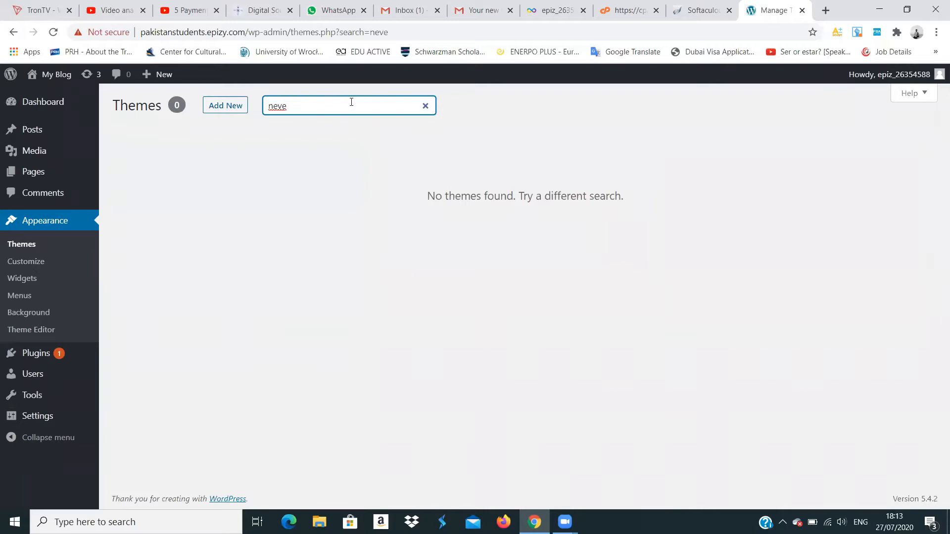
left_click(222, 104)
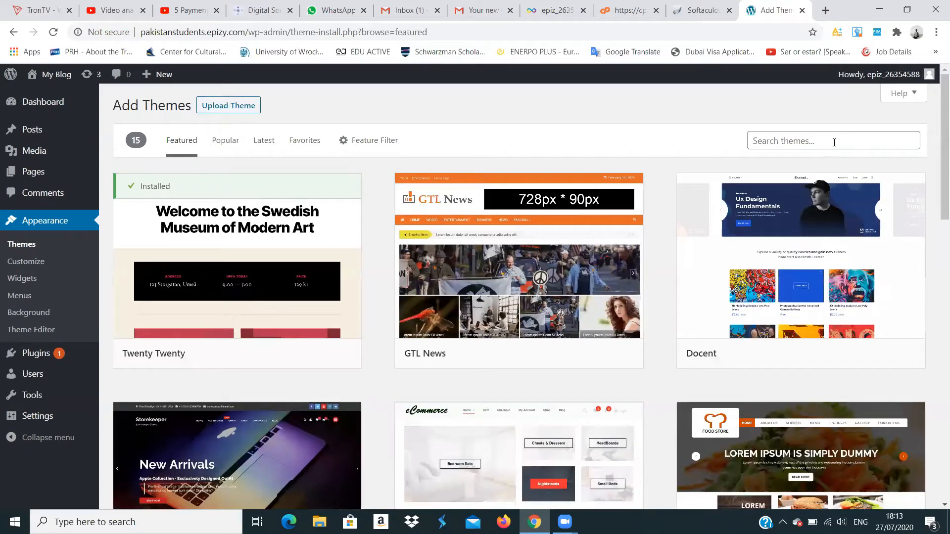
left_click(829, 144)
type("neve")
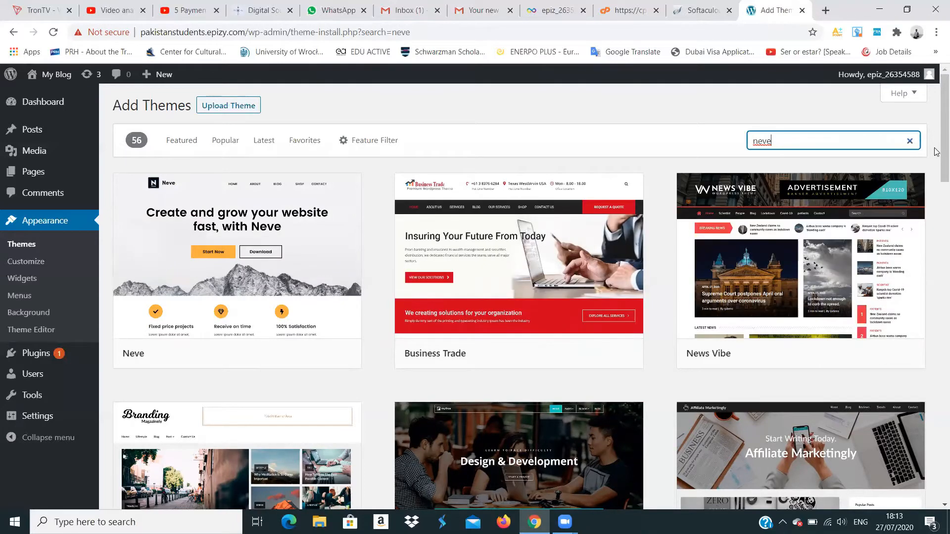
Browse the designs of the themes found for "neve" and return to the start of the results
scroll(937, 188, "down", 3)
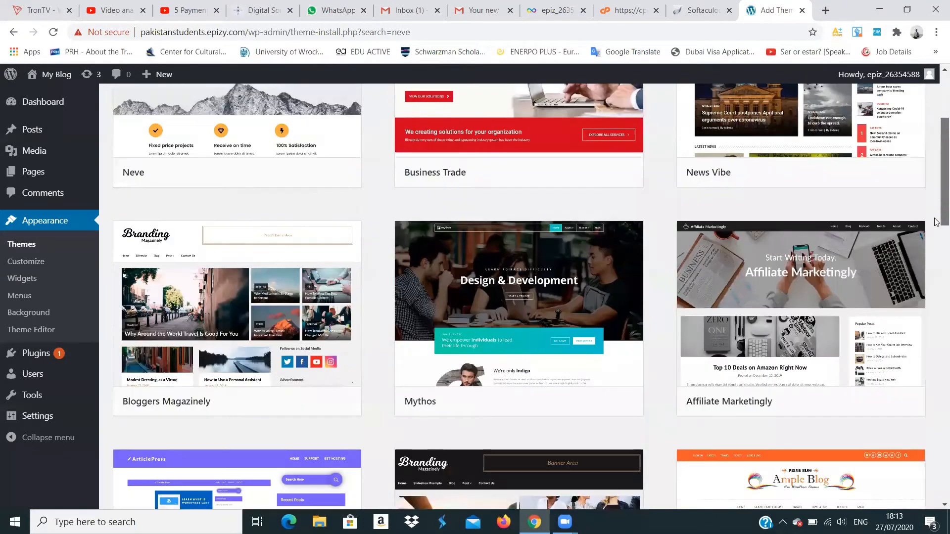
scroll(936, 222, "down", 6)
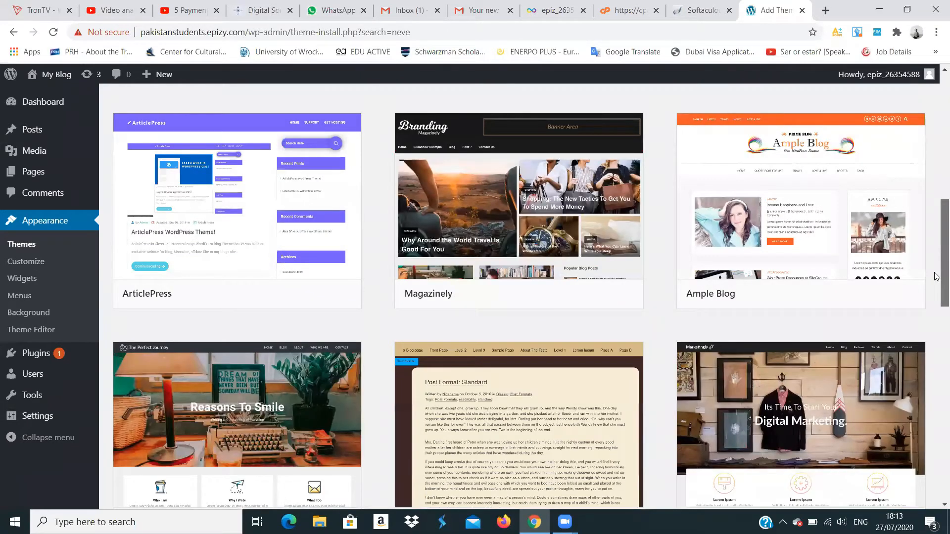
scroll(936, 280, "down", 1)
scroll(936, 282, "down", 3)
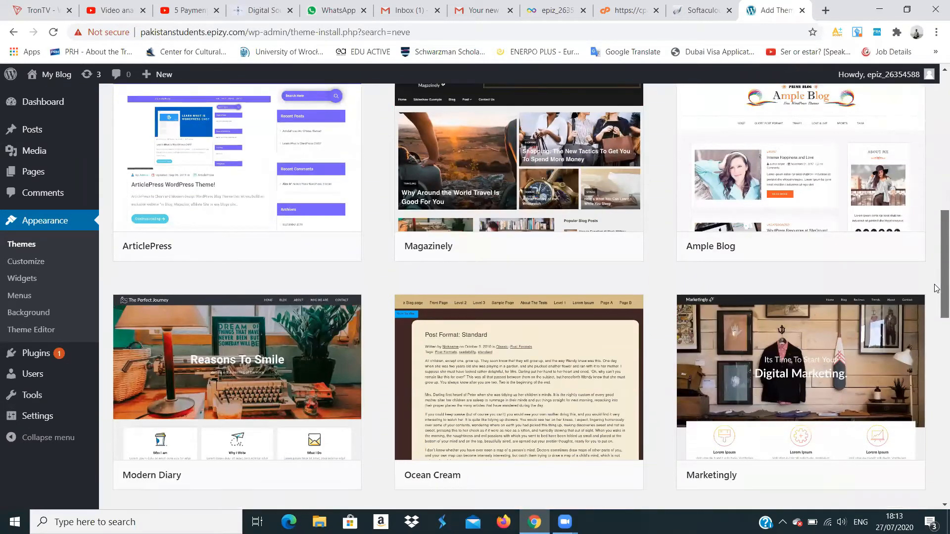
scroll(937, 335, "down", 7)
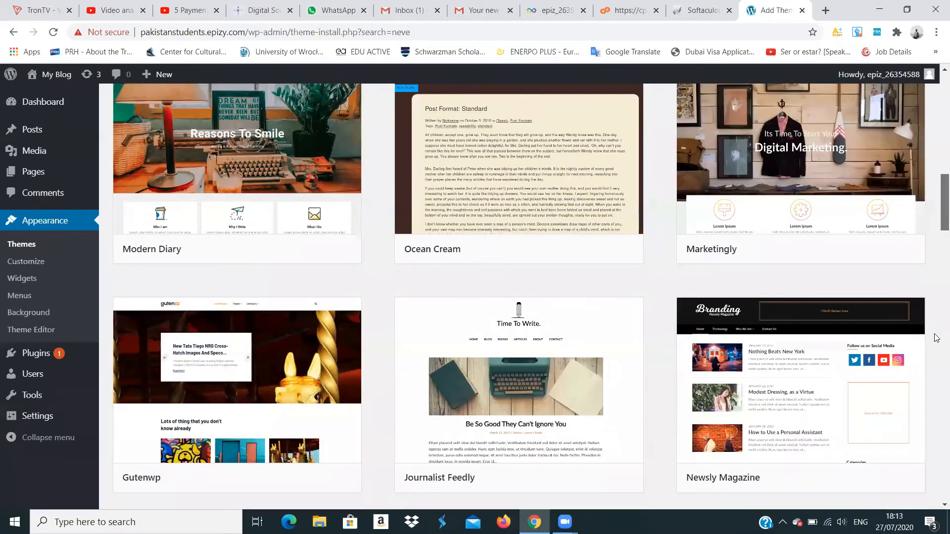
scroll(937, 382, "down", 2)
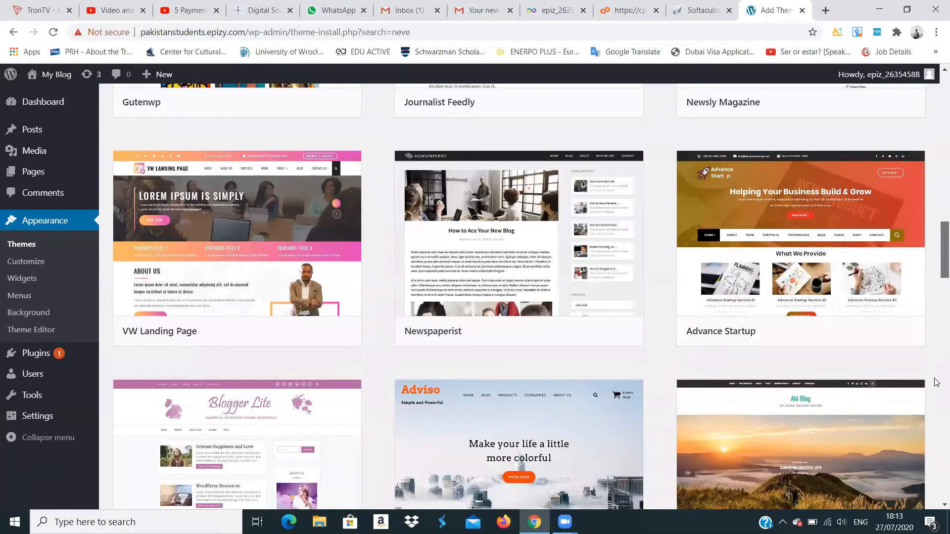
scroll(937, 391, "down", 1)
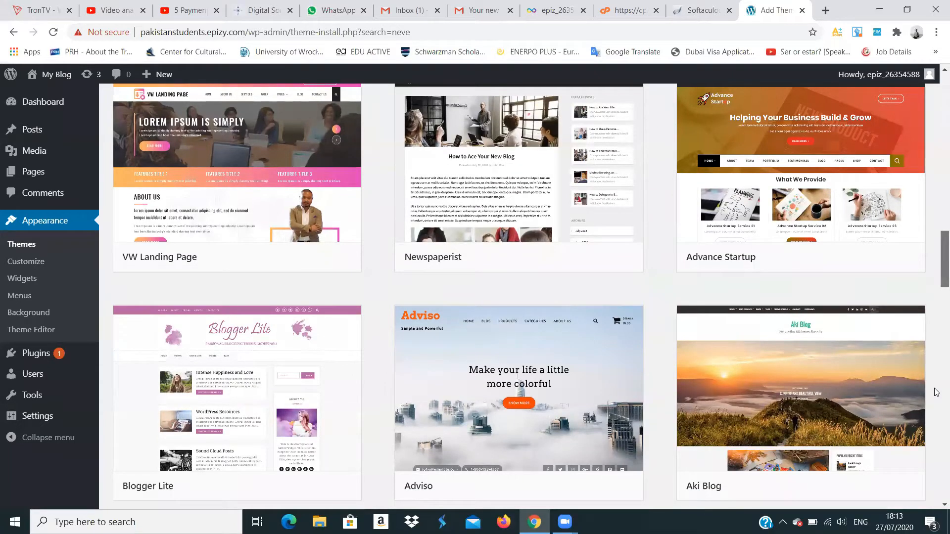
scroll(936, 390, "up", 2)
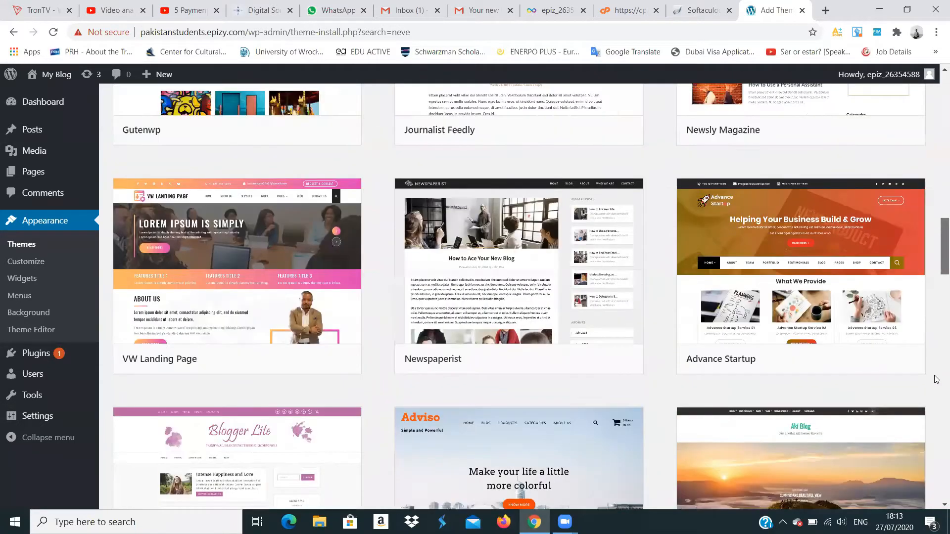
scroll(937, 385, "down", 1)
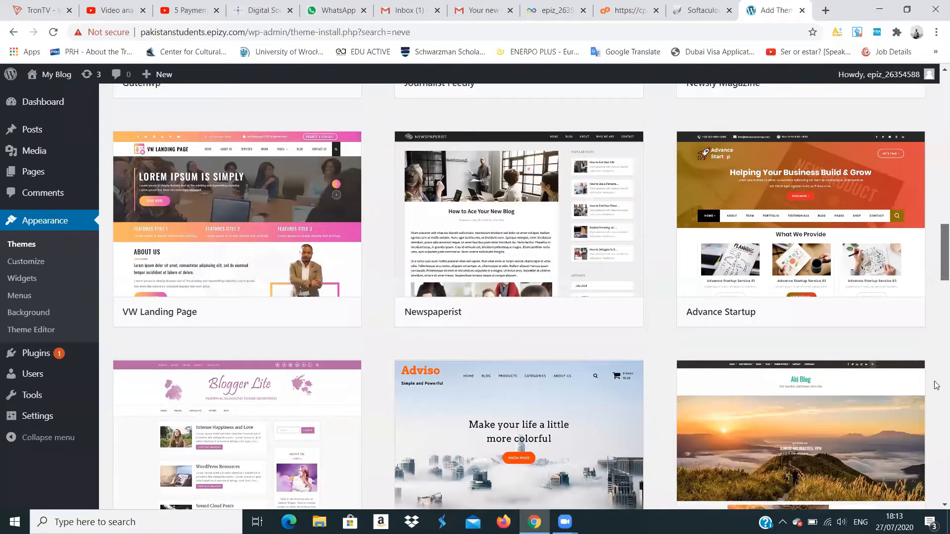
scroll(936, 391, "down", 1)
scroll(937, 392, "up", 20)
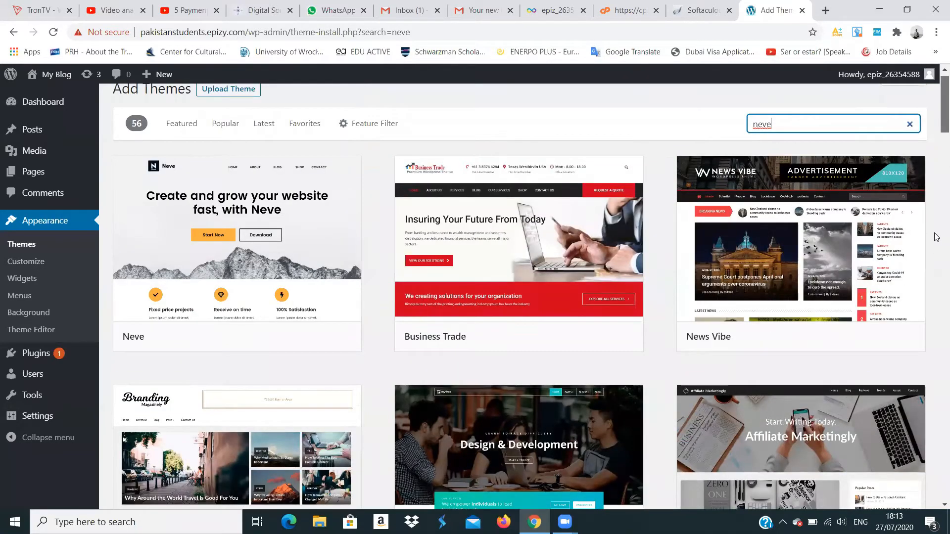
left_click_drag(934, 233, 935, 215)
Install the Neve theme and activate it on the site
mouse_move(184, 266)
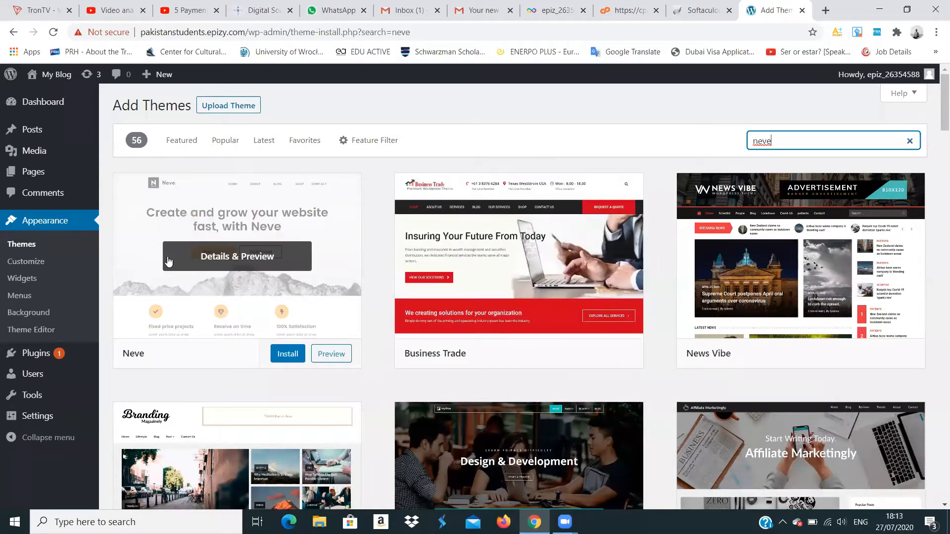
left_click(278, 355)
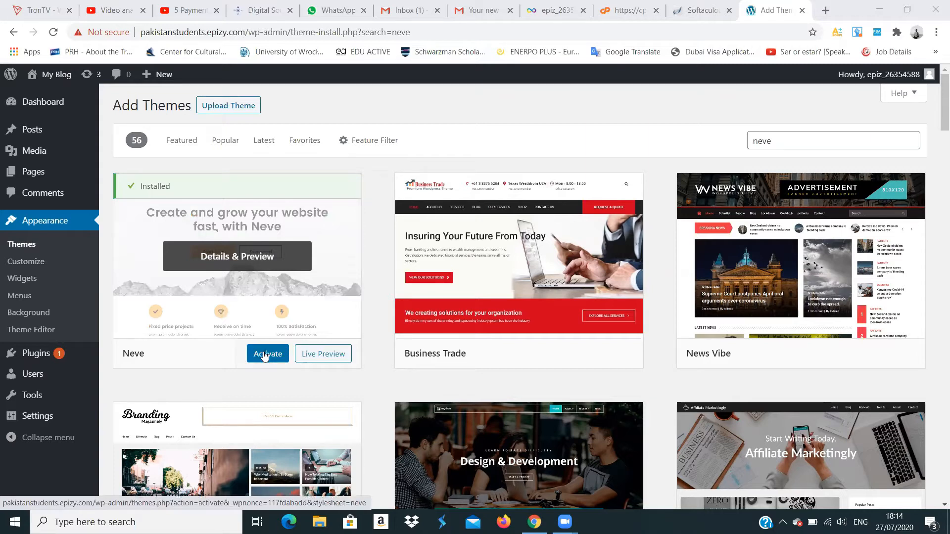
left_click(265, 356)
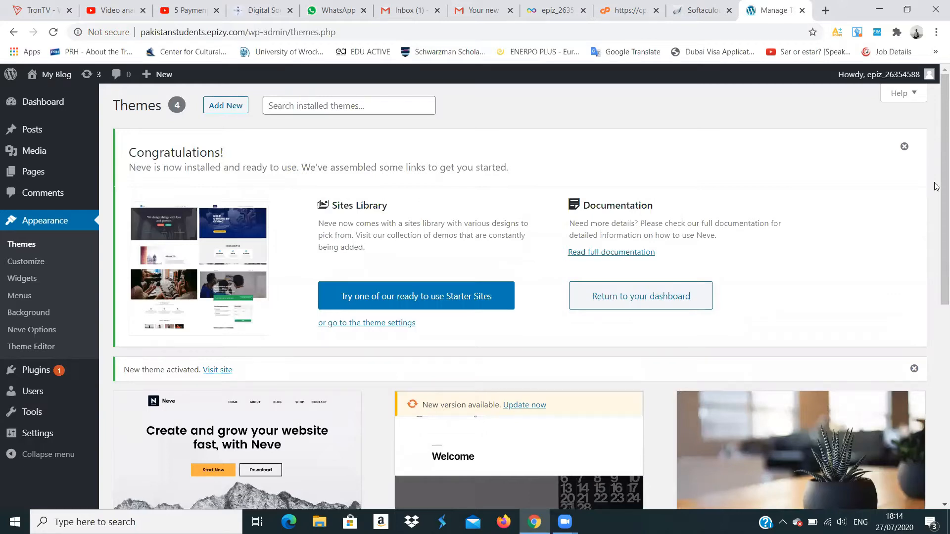
Look over the Themes page and open the active Neve theme for customization
scroll(937, 187, "down", 1)
scroll(937, 174, "up", 1)
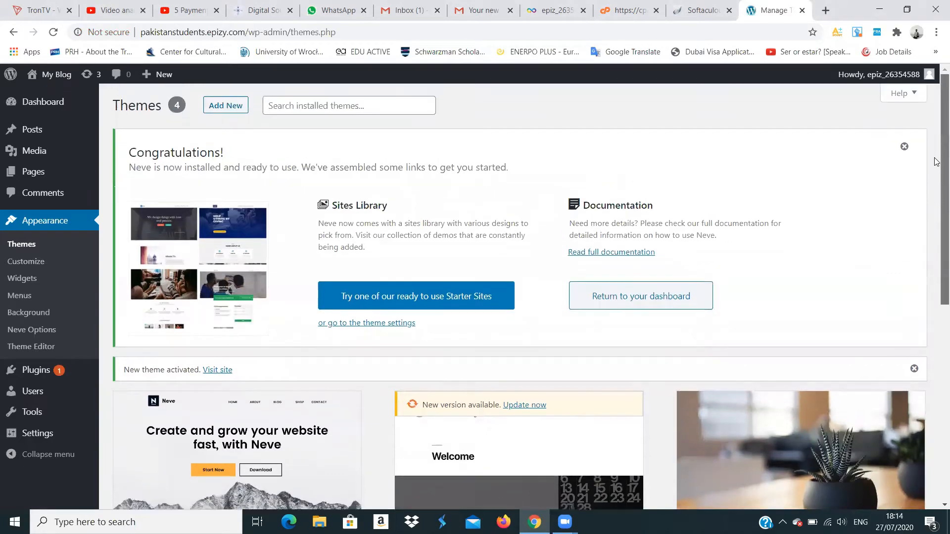
scroll(937, 205, "down", 5)
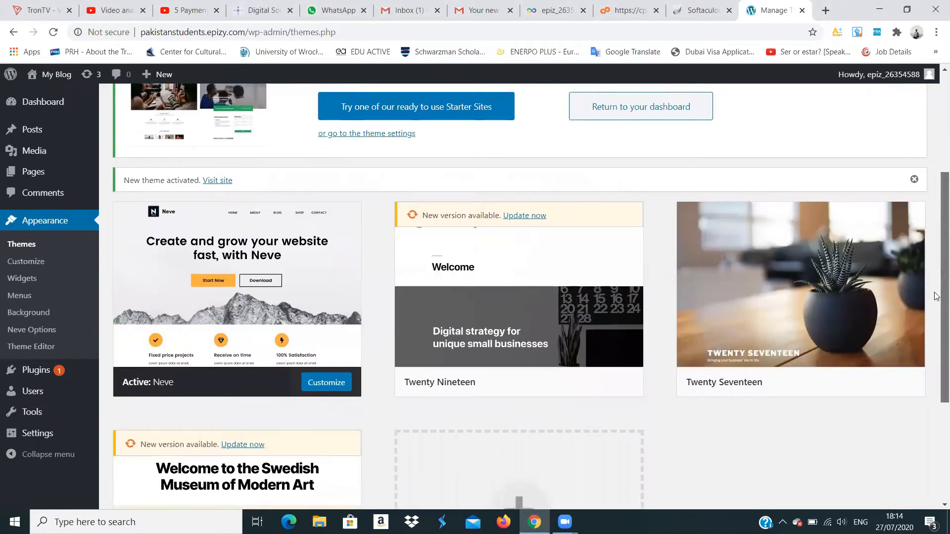
scroll(937, 302, "up", 5)
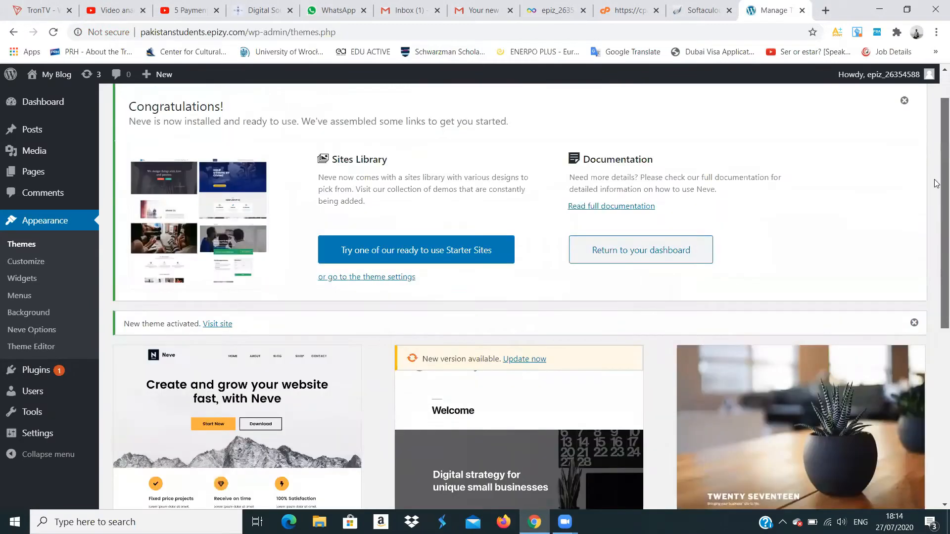
scroll(936, 237, "down", 2)
scroll(936, 258, "down", 1)
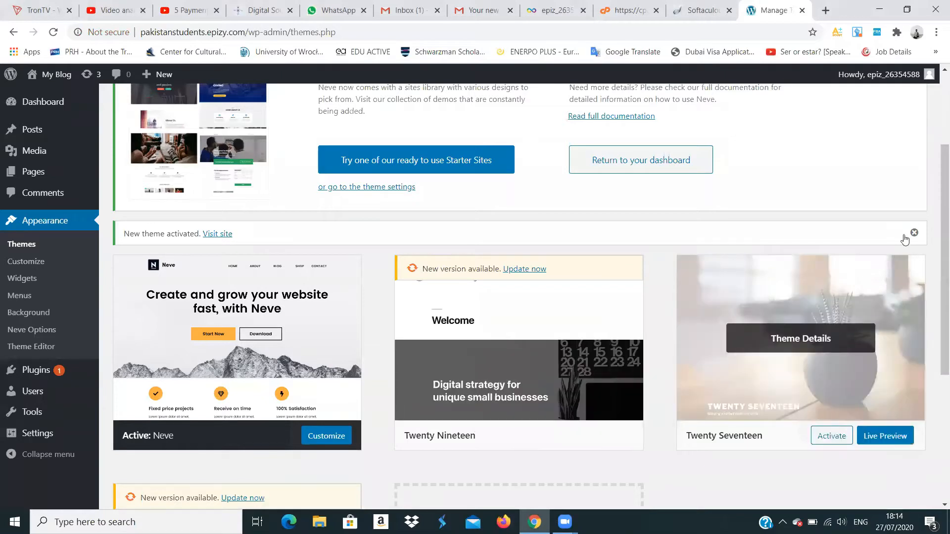
scroll(936, 257, "down", 3)
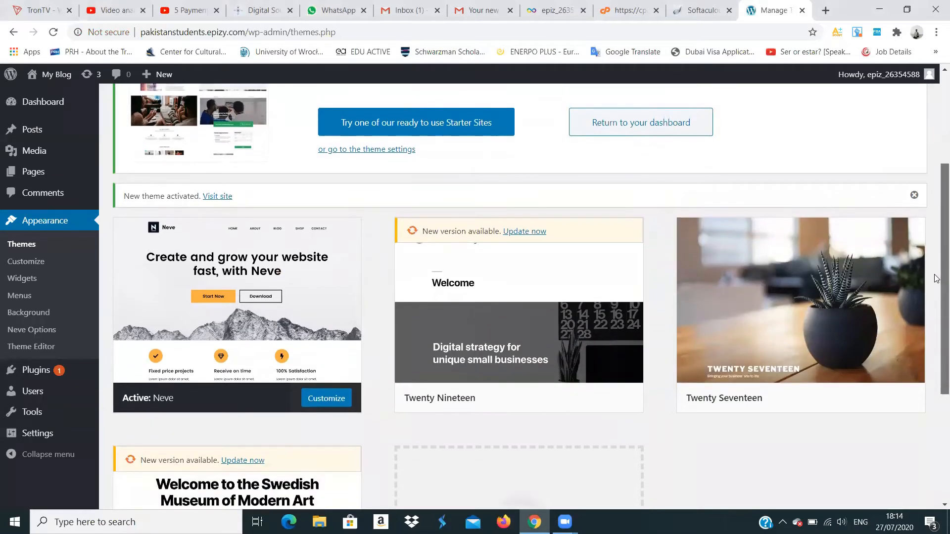
scroll(937, 284, "down", 3)
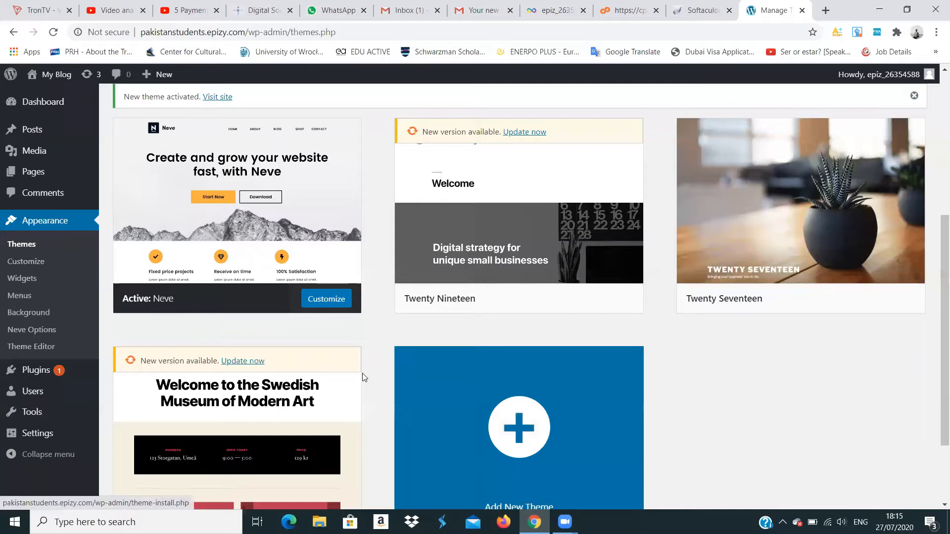
left_click(335, 301)
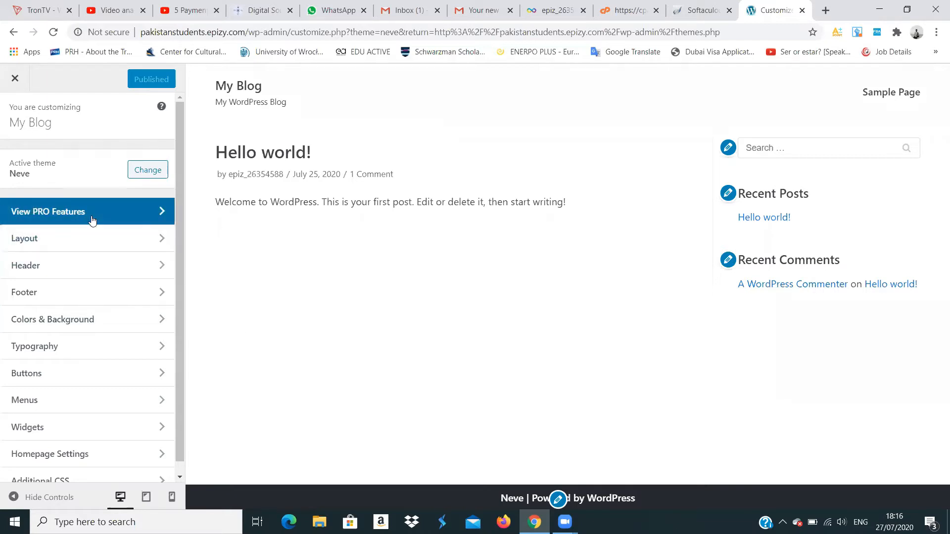
Review the Neve theme's PRO features and return to the main list of customization sections
left_click(164, 213)
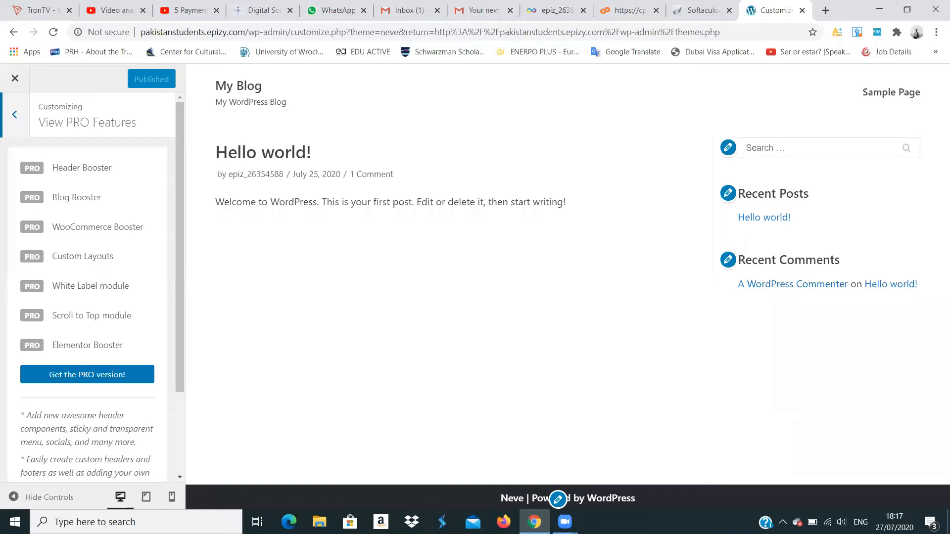
mouse_move(564, 522)
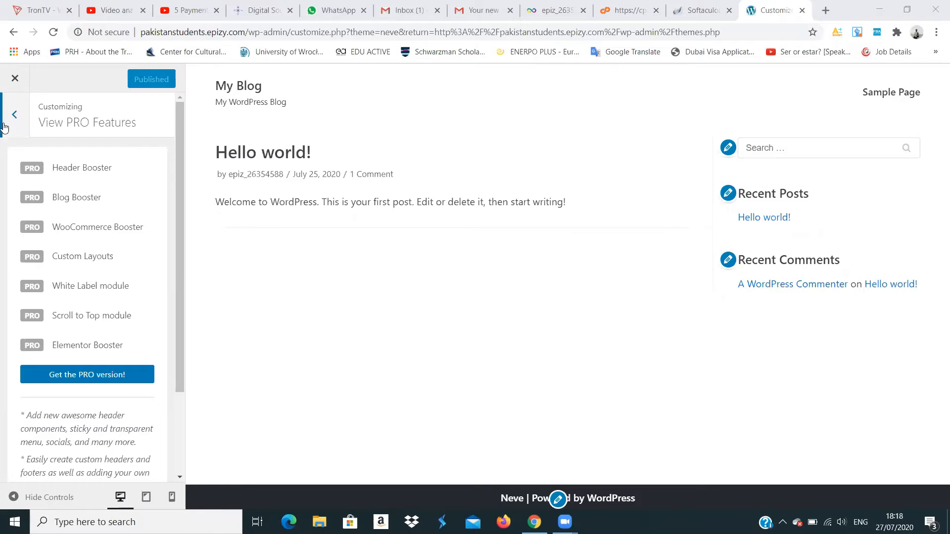
left_click_drag(180, 242, 186, 195)
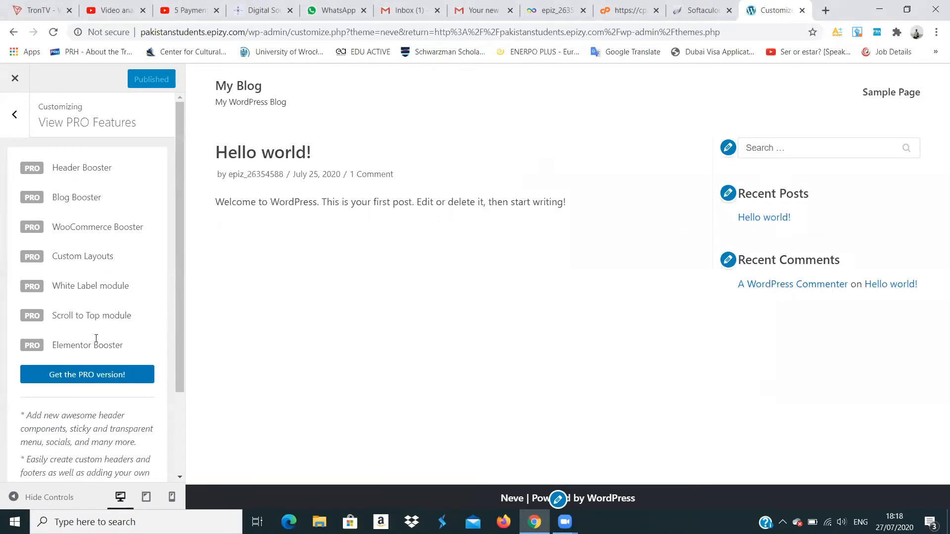
left_click(14, 116)
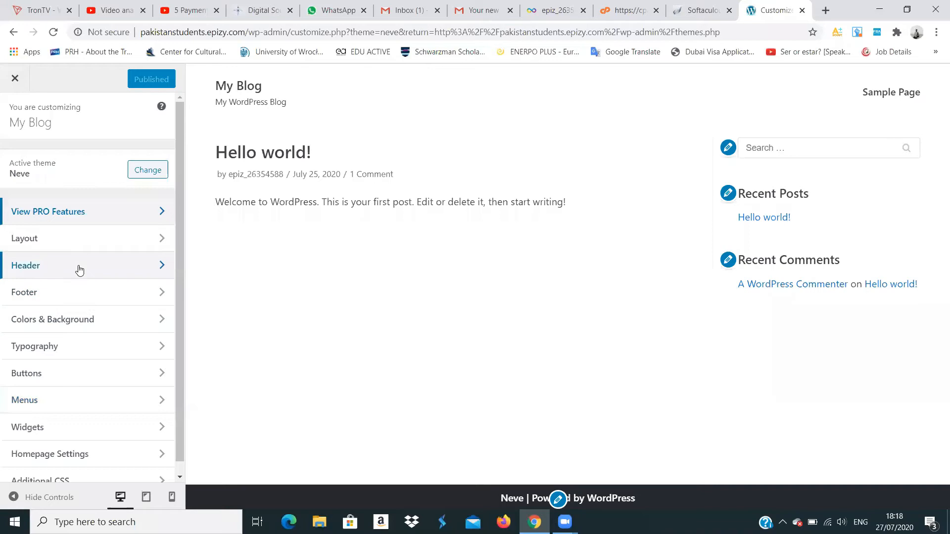
Enable the advanced options in the Content / Sidebar settings of the theme layout
left_click(72, 246)
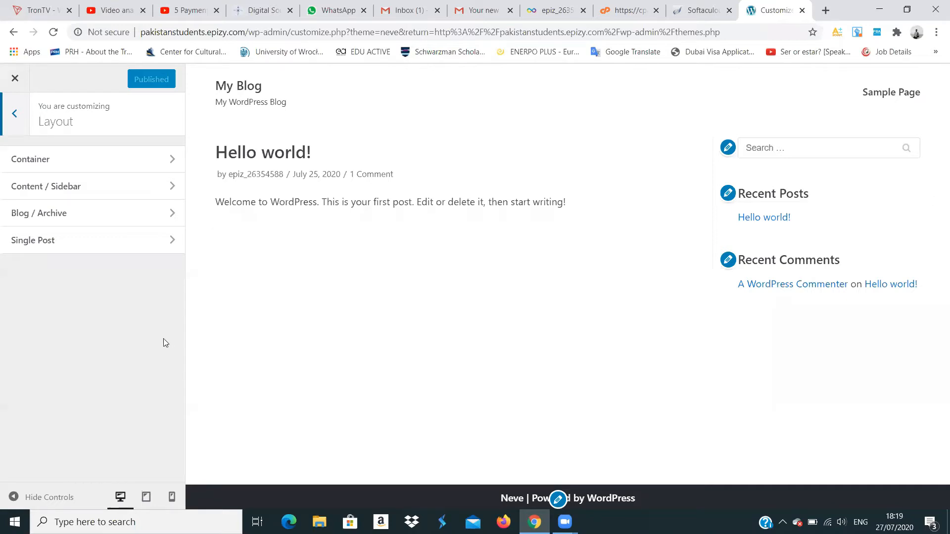
left_click(131, 186)
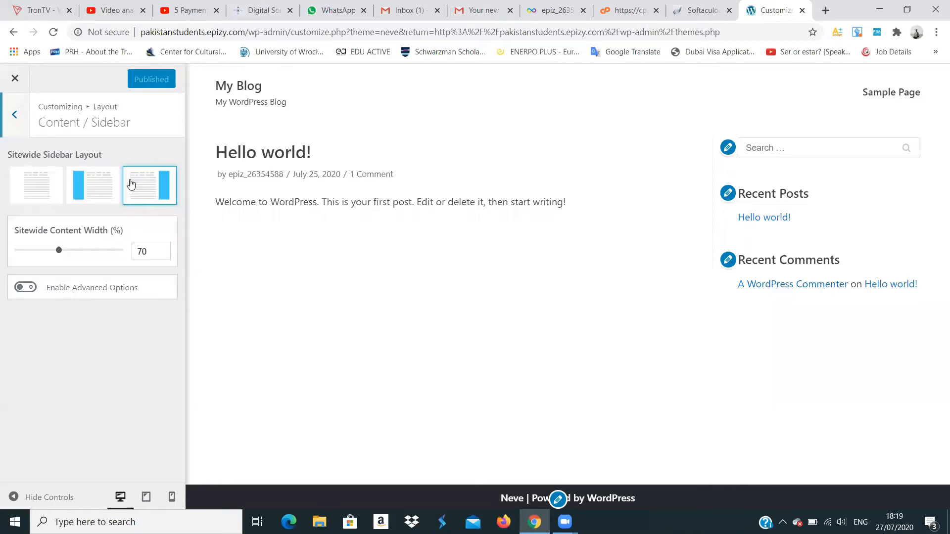
left_click(25, 287)
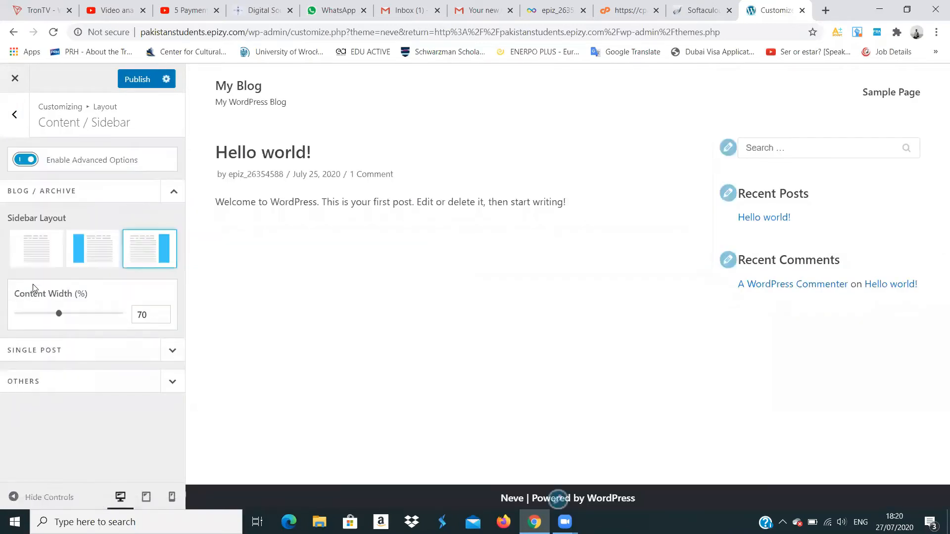
Try the Blog / Archive layouts without a sidebar, with a left sidebar and with a right sidebar
left_click(28, 247)
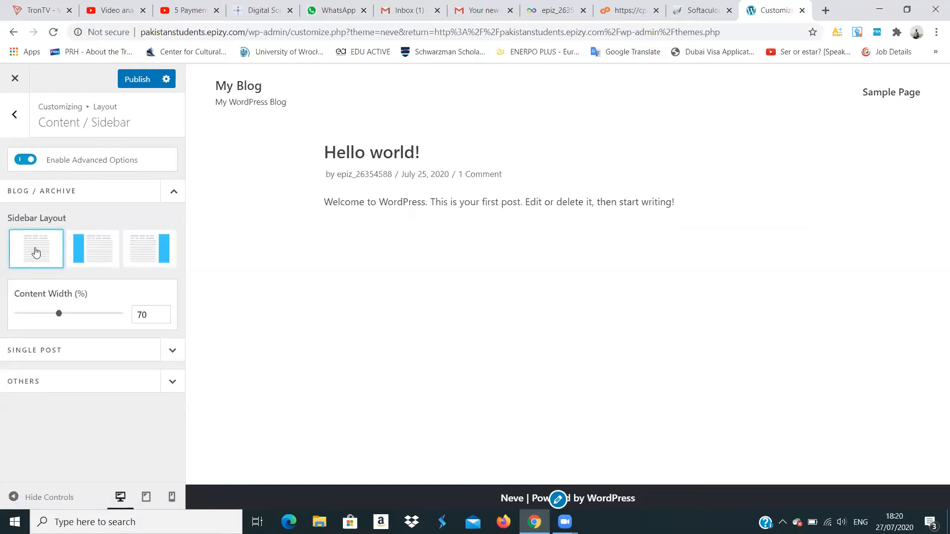
left_click(86, 250)
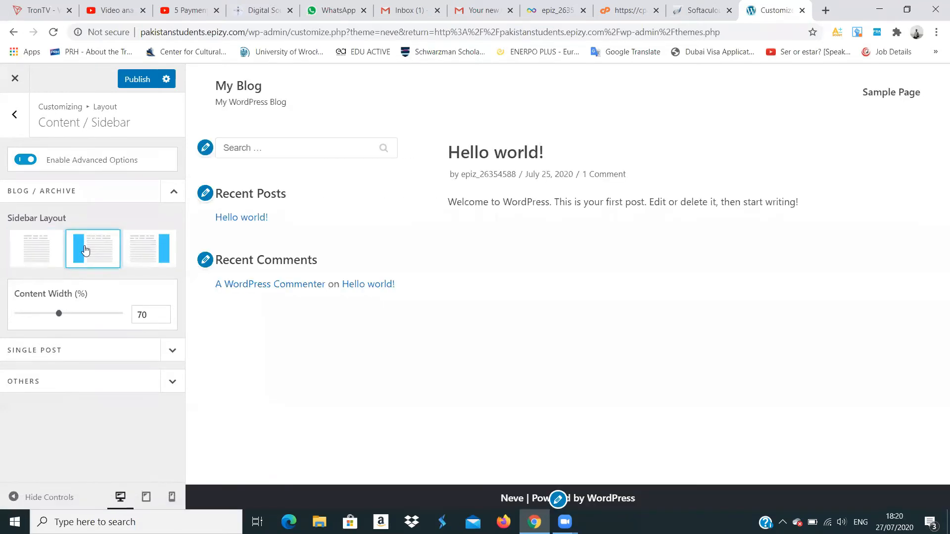
left_click(149, 249)
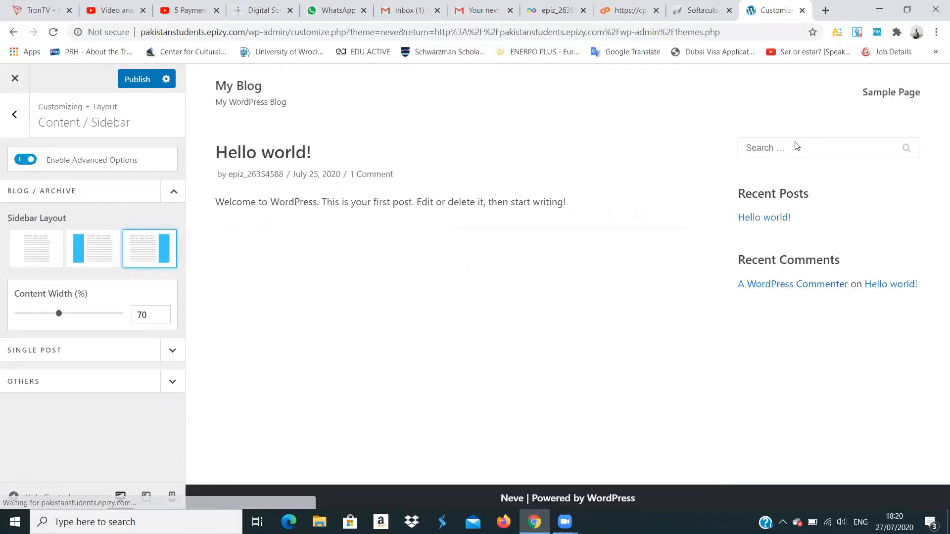
Set the Blog / Archive layout to no sidebar, publish the change and return to the main customization sections
left_click(35, 254)
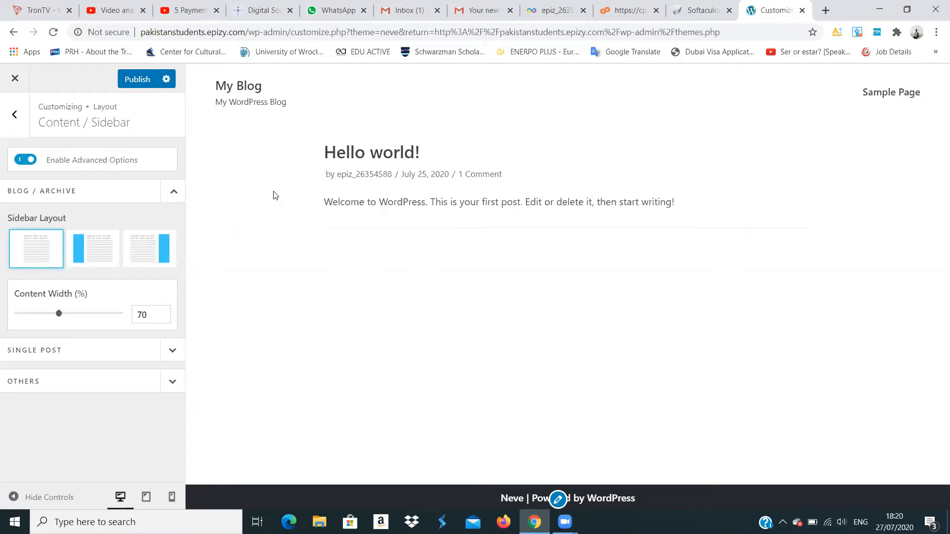
left_click(141, 78)
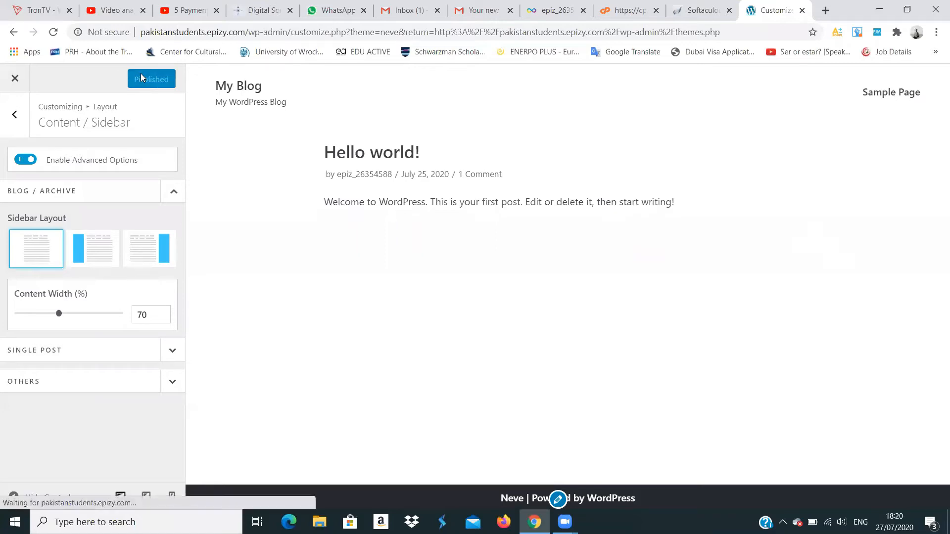
left_click(15, 115)
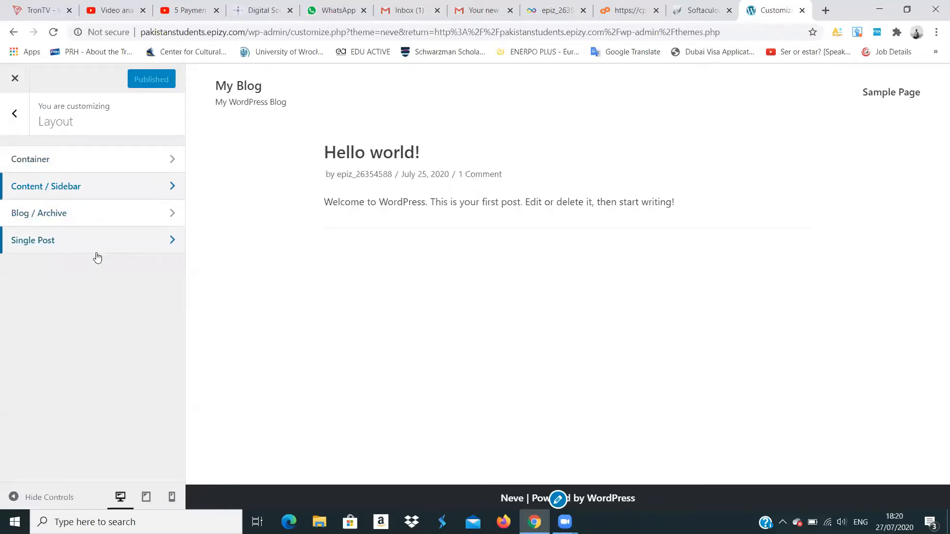
left_click(15, 117)
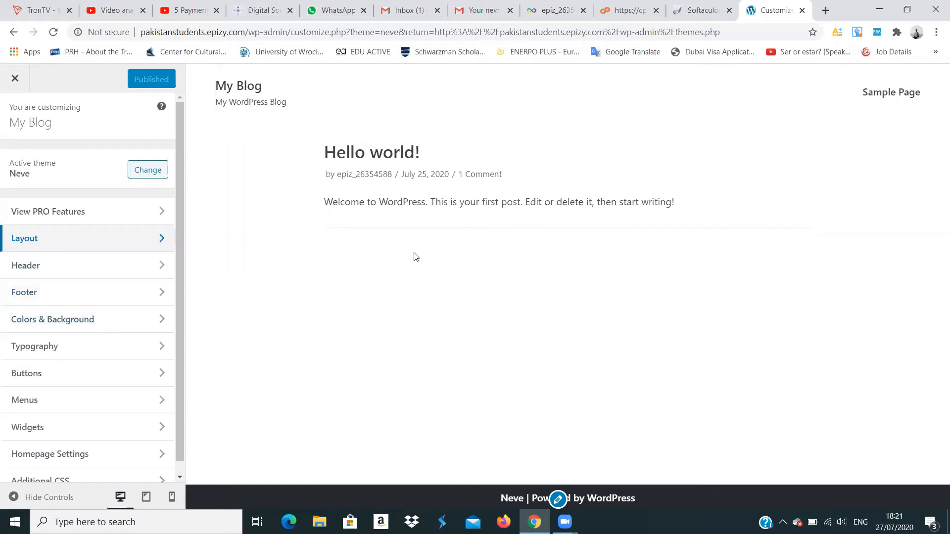
Review the Colors & Background settings and the general Typography options for body text
left_click(141, 320)
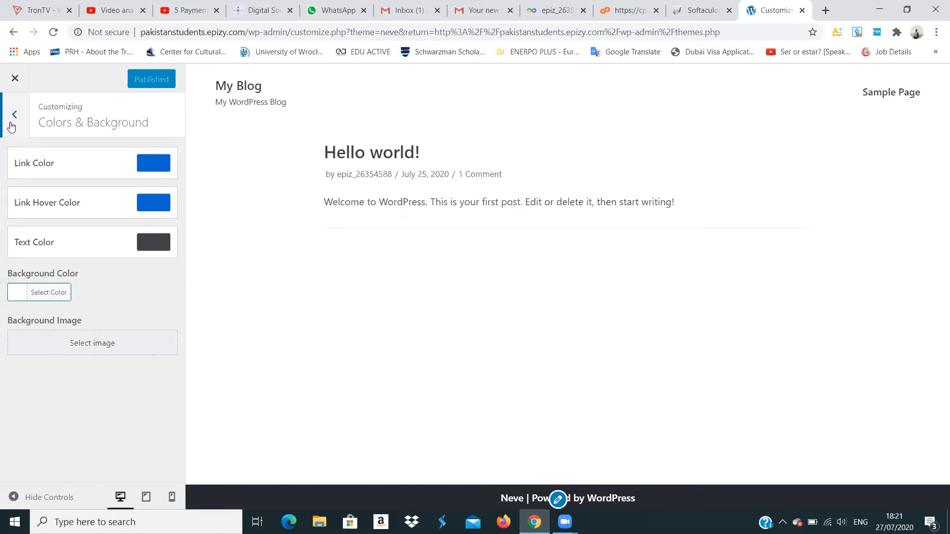
left_click(14, 116)
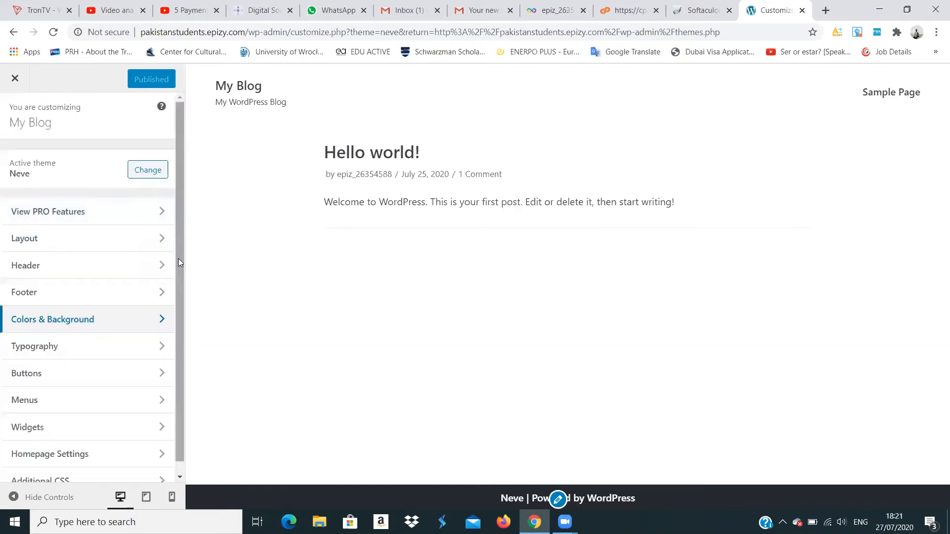
scroll(179, 262, "down", 1)
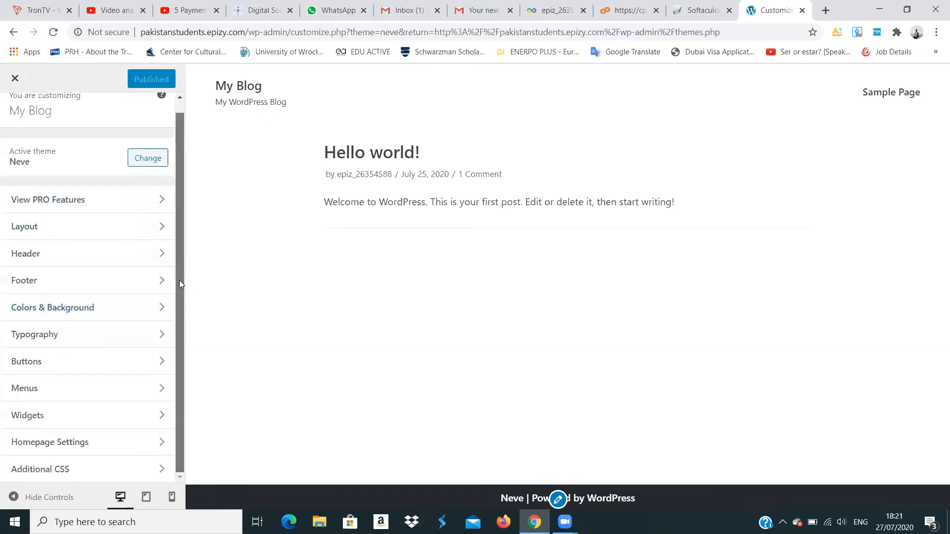
left_click(84, 334)
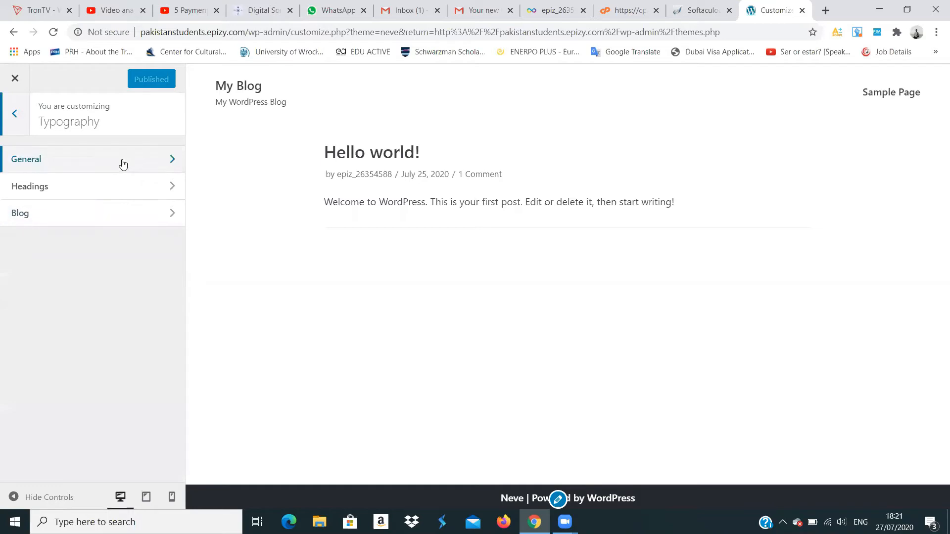
left_click(151, 165)
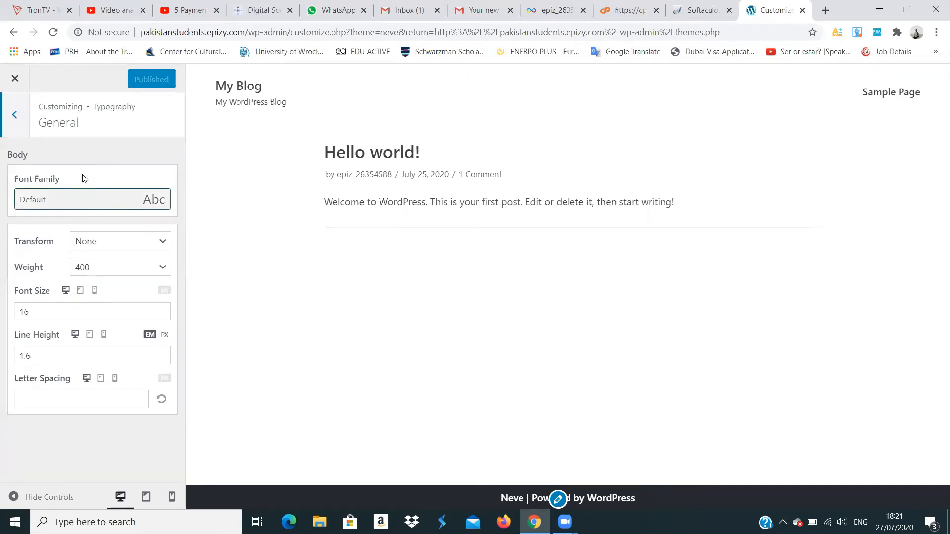
left_click(17, 118)
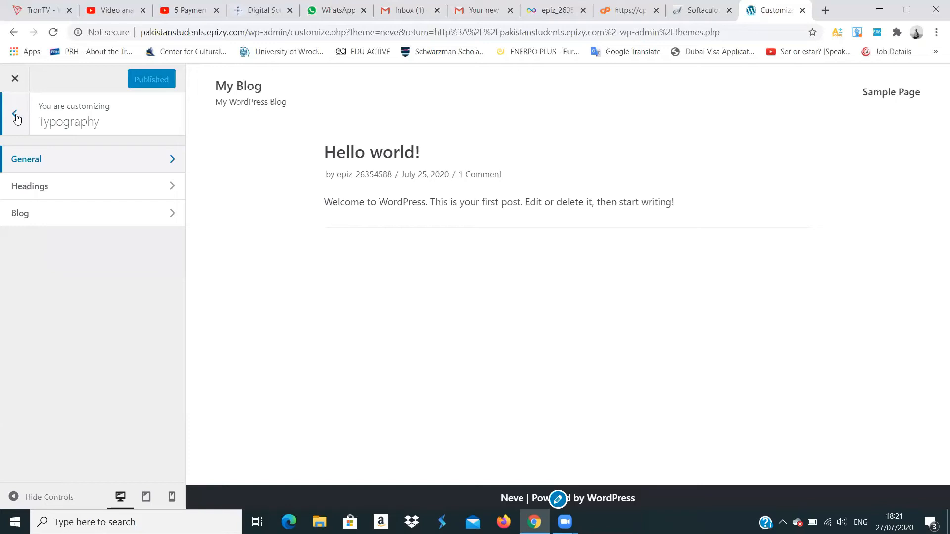
left_click(16, 118)
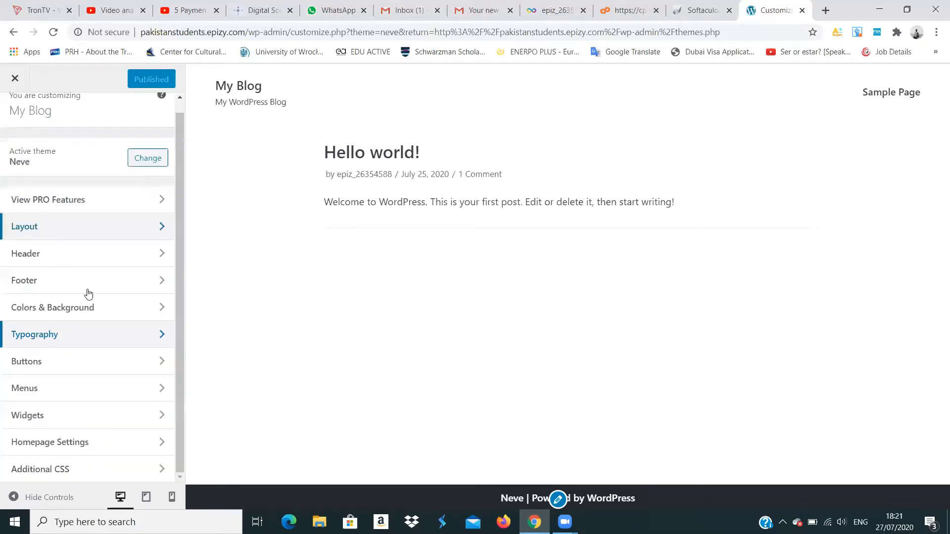
Examine the Headings typography options and the Buttons appearance settings, returning to the main customization sections
left_click(113, 336)
left_click(61, 191)
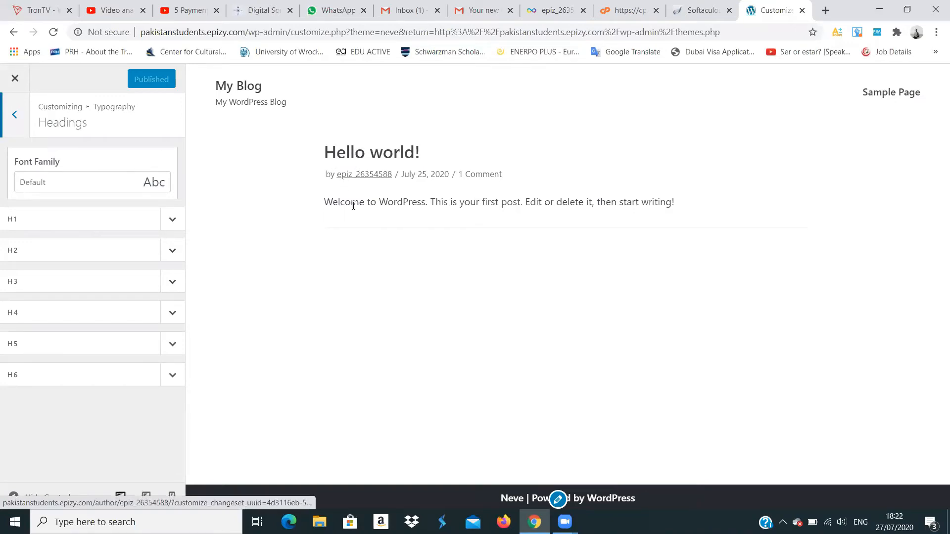
left_click(165, 254)
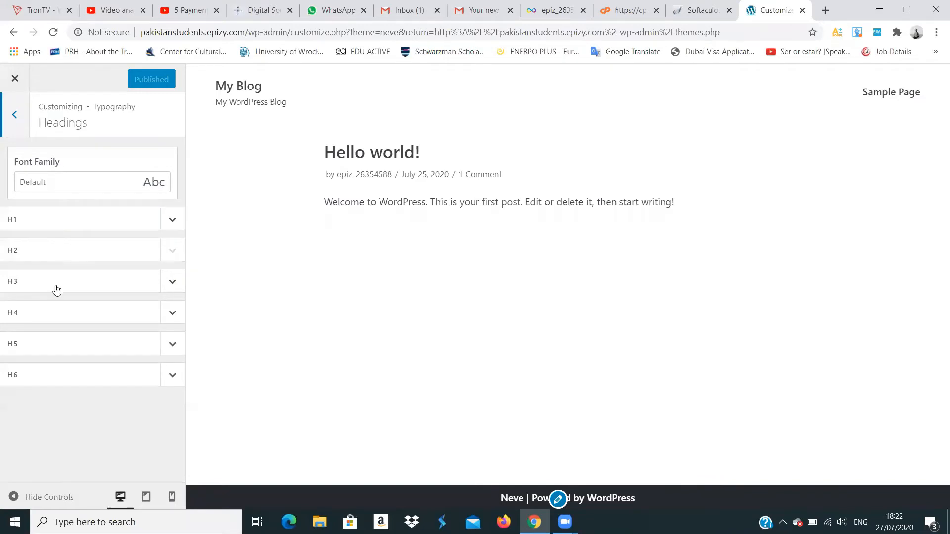
left_click(17, 120)
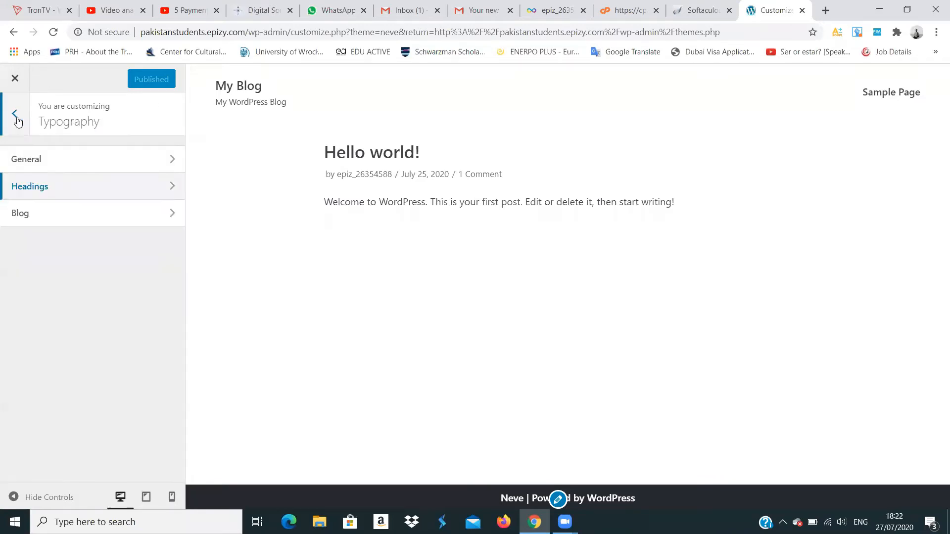
left_click(16, 120)
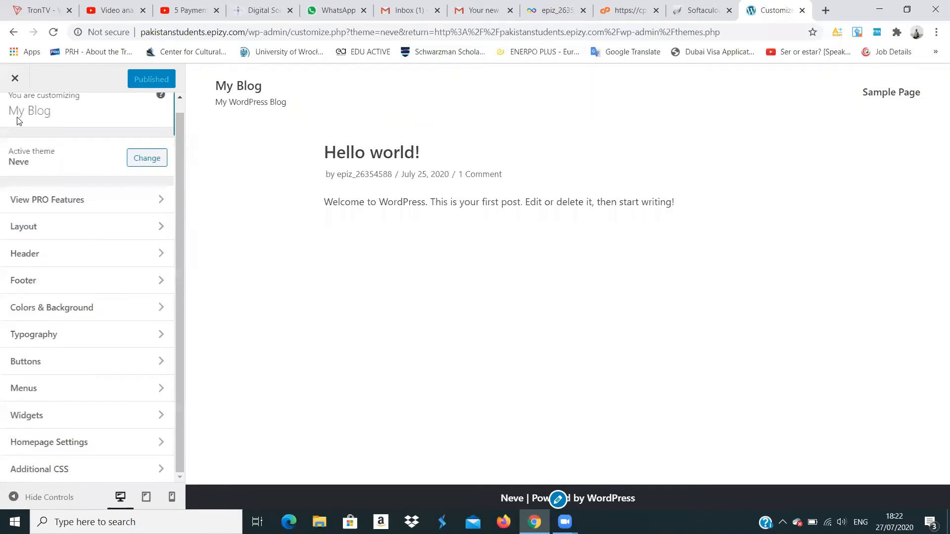
left_click(107, 365)
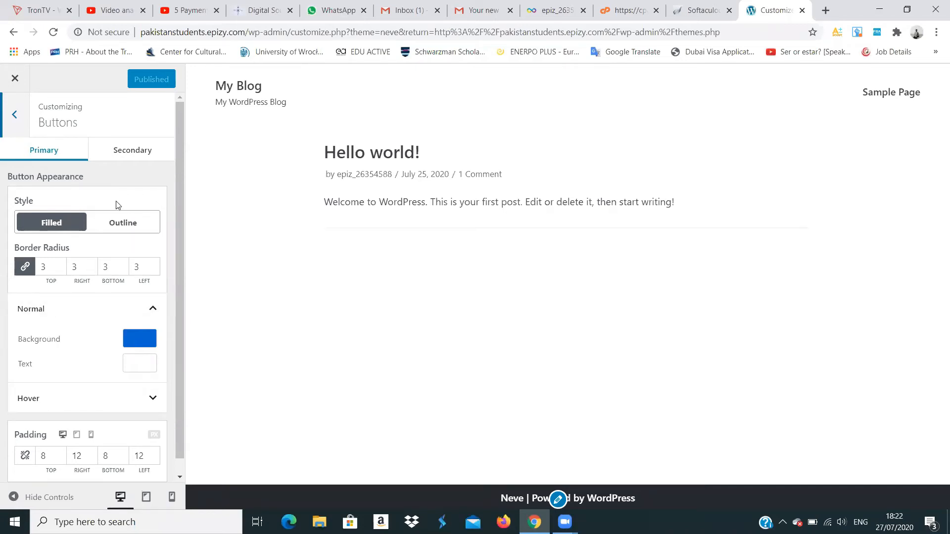
left_click(18, 113)
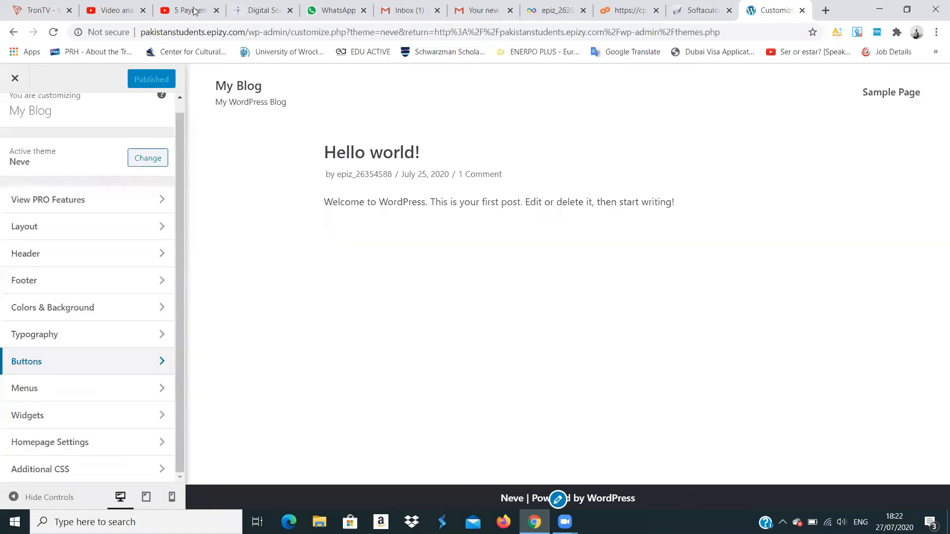
Switch to the Digital South Asia website, follow its Join Now link as a button example, and return to the theme customizer
left_click(259, 19)
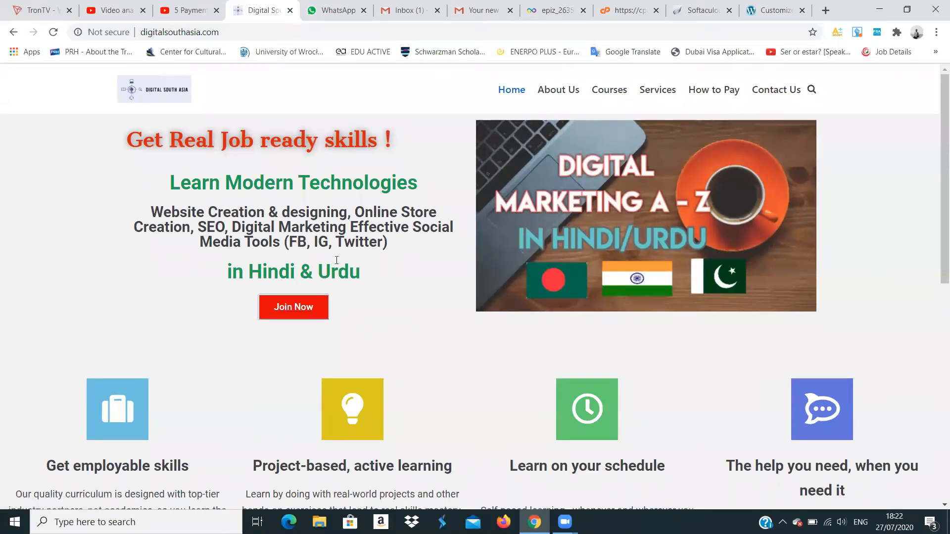
left_click(295, 307)
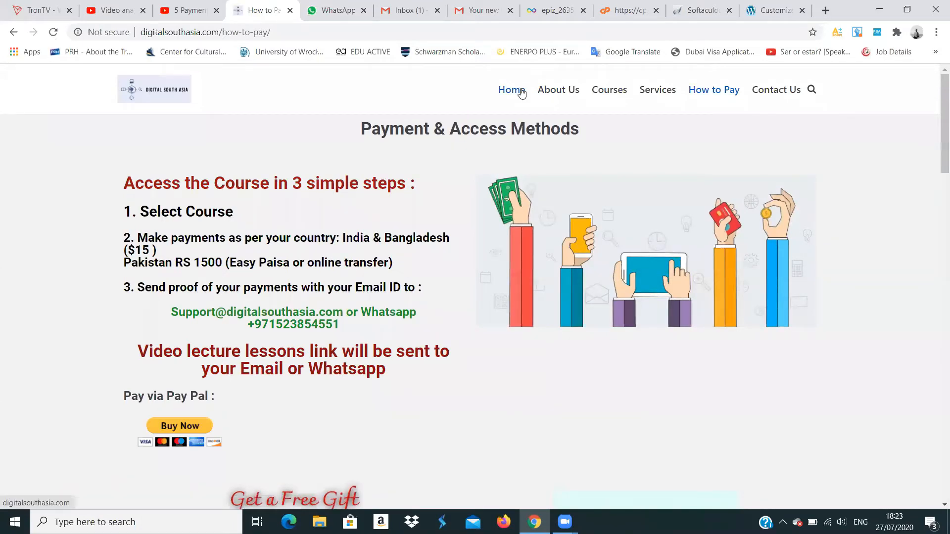
left_click(511, 90)
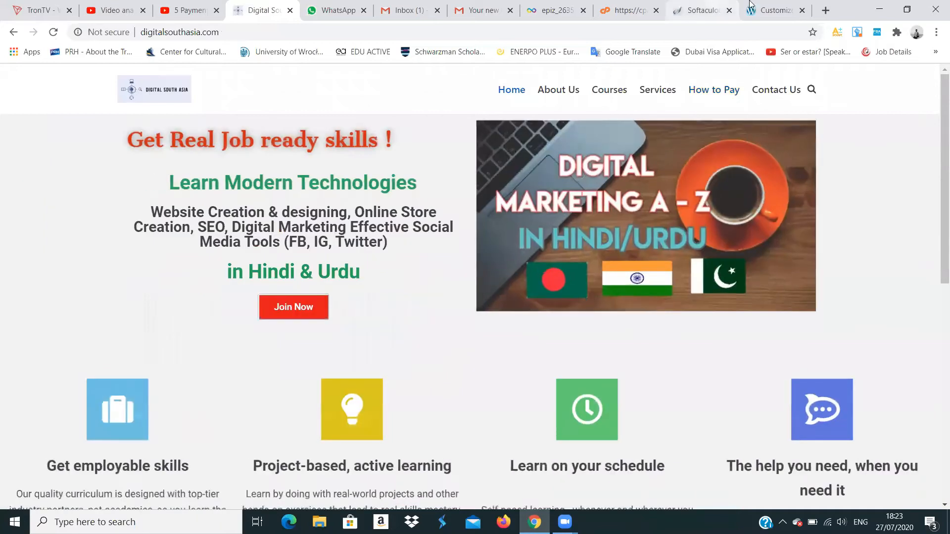
left_click(762, 6)
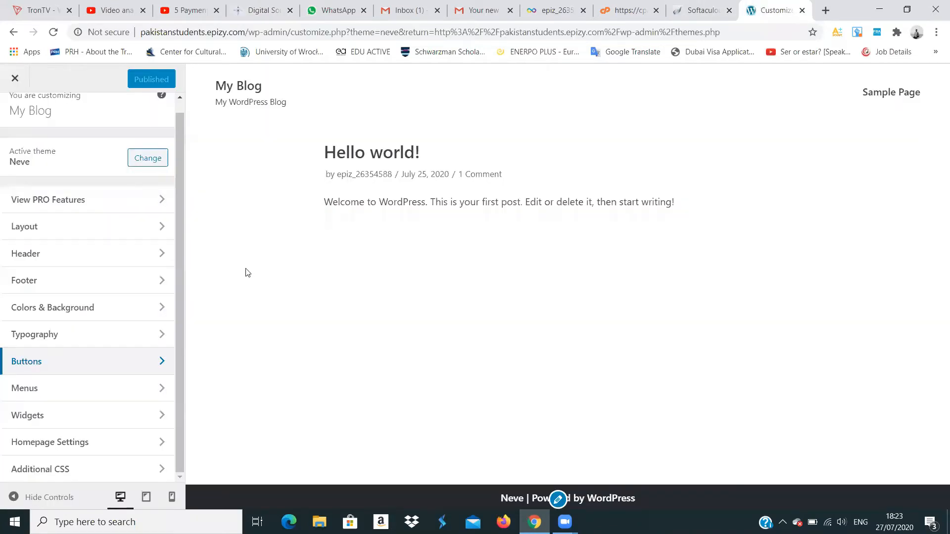
Review the Menus settings and look over the full list of customization sections
left_click(148, 391)
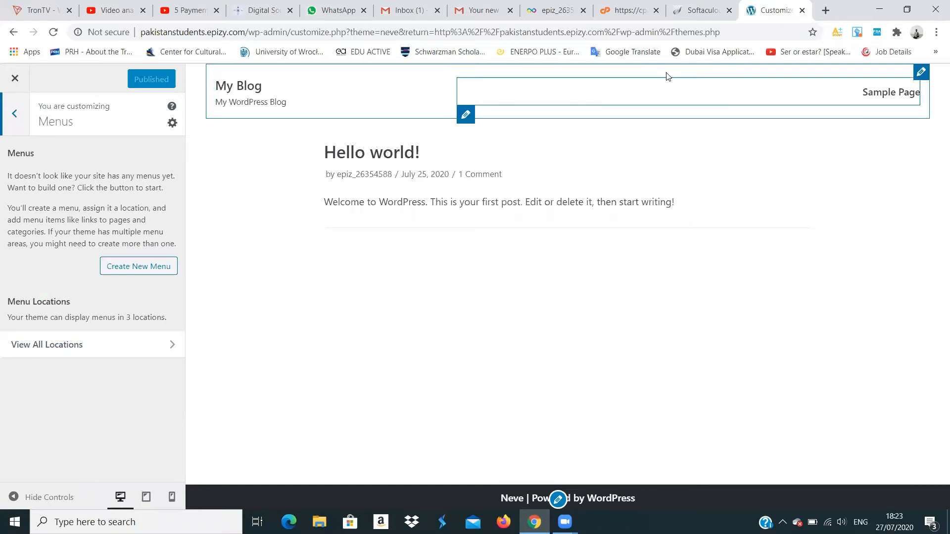
left_click(16, 113)
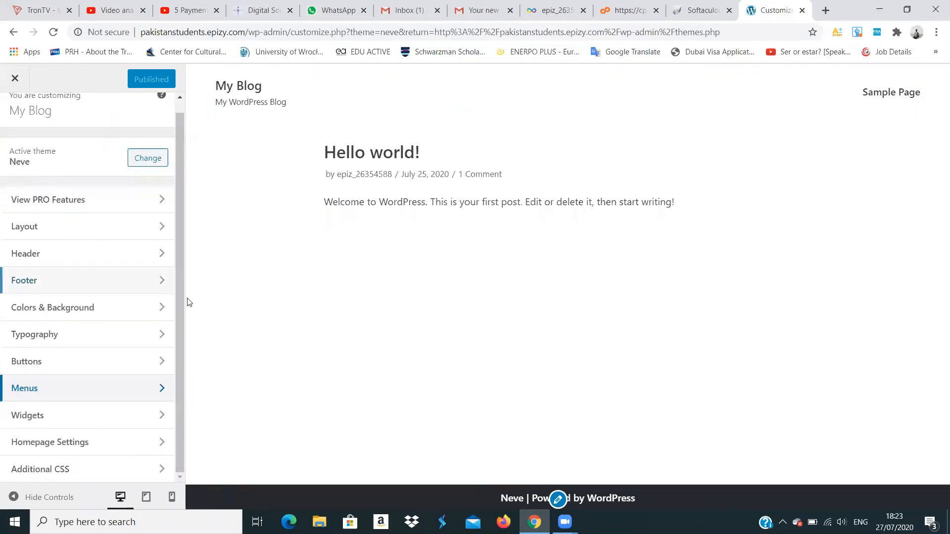
left_click_drag(179, 308, 179, 325)
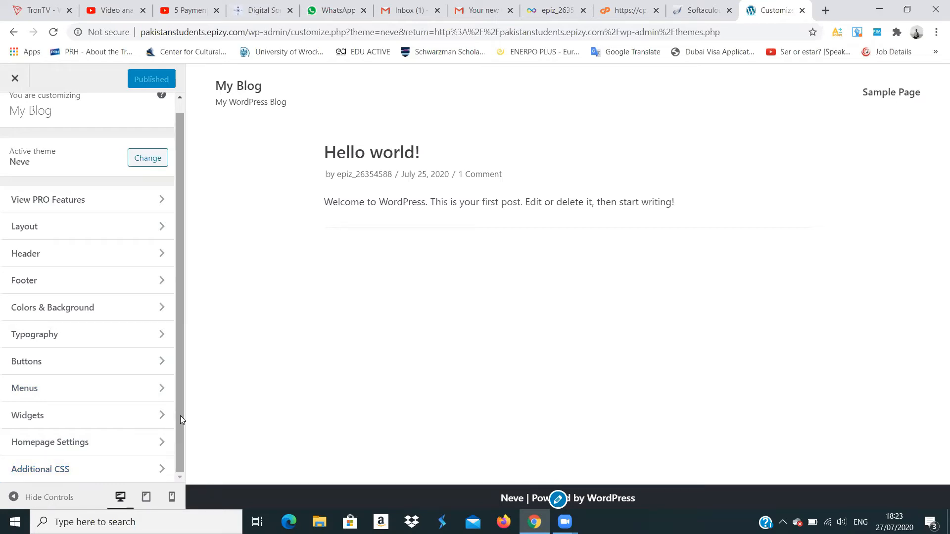
left_click_drag(180, 415, 181, 393)
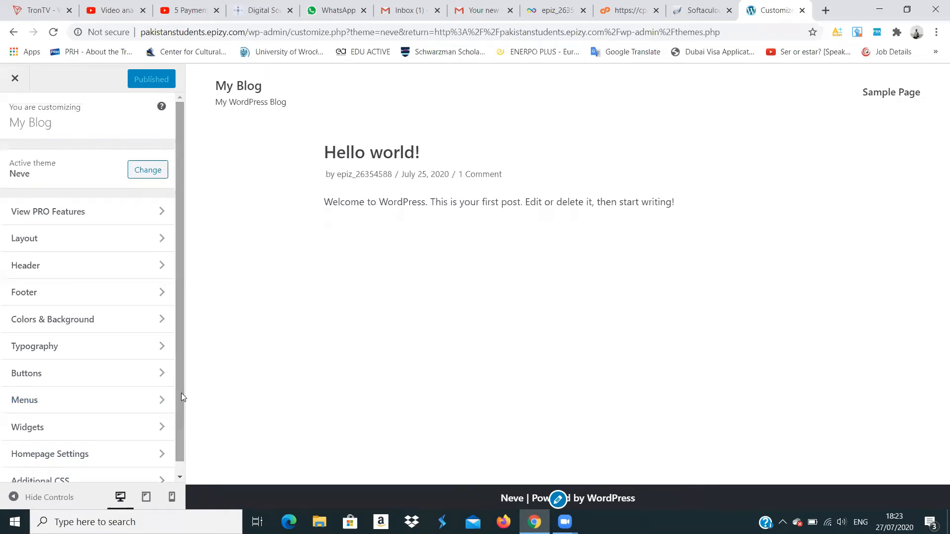
left_click_drag(181, 393, 177, 340)
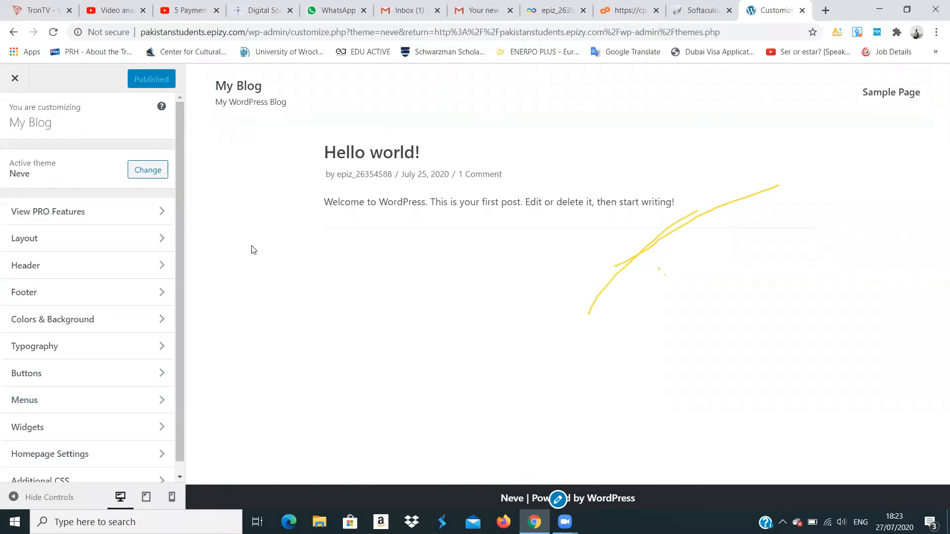
Revisit the Layout subsections and open the Header builder
left_click(91, 241)
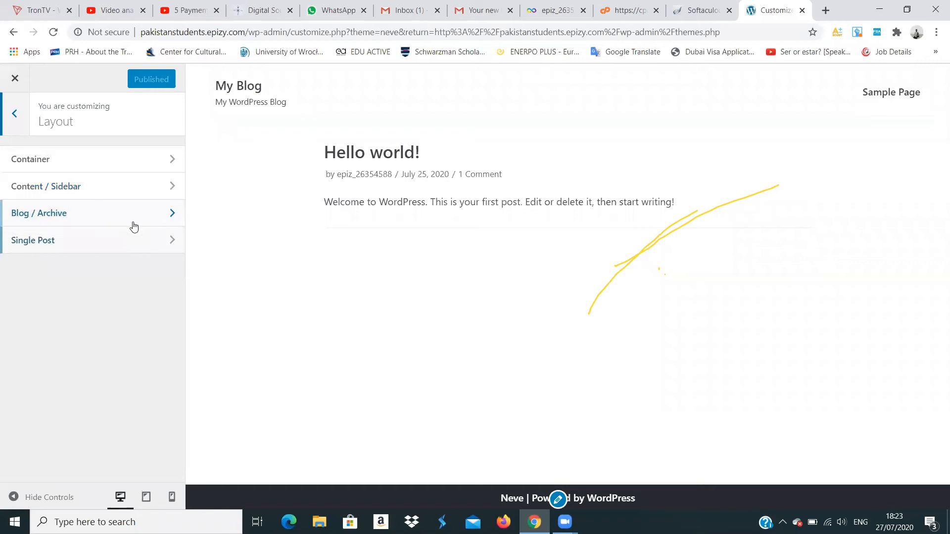
left_click(14, 113)
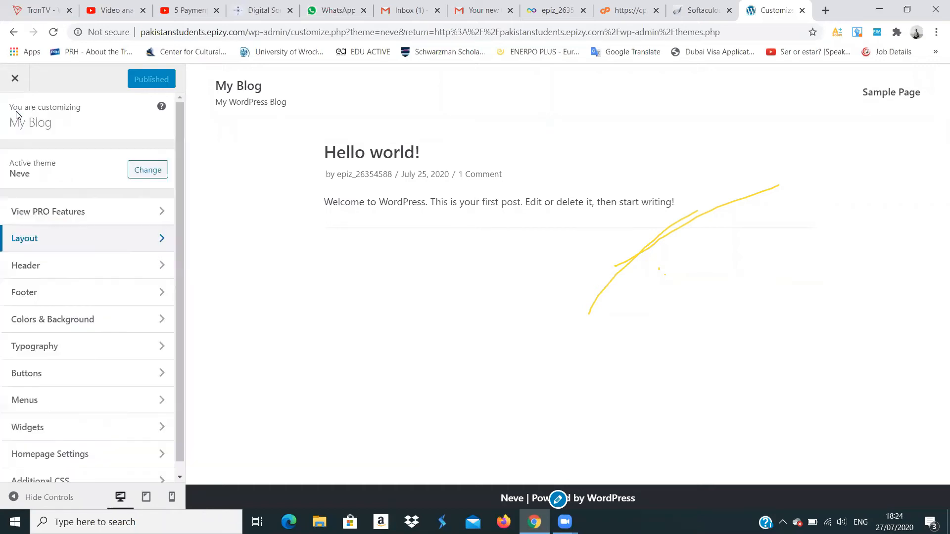
left_click(44, 272)
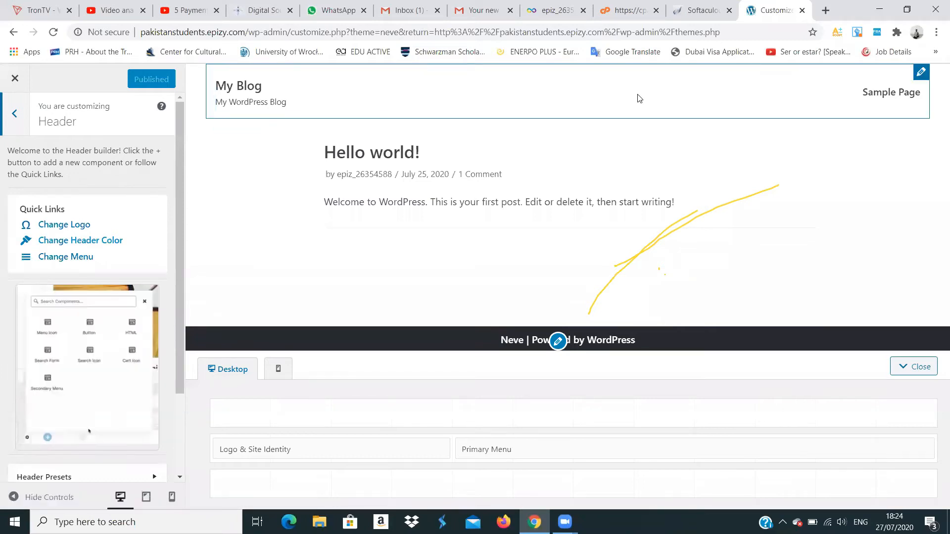
Set the main header row's background colour to yellow #fbc80f and publish the change
left_click(116, 241)
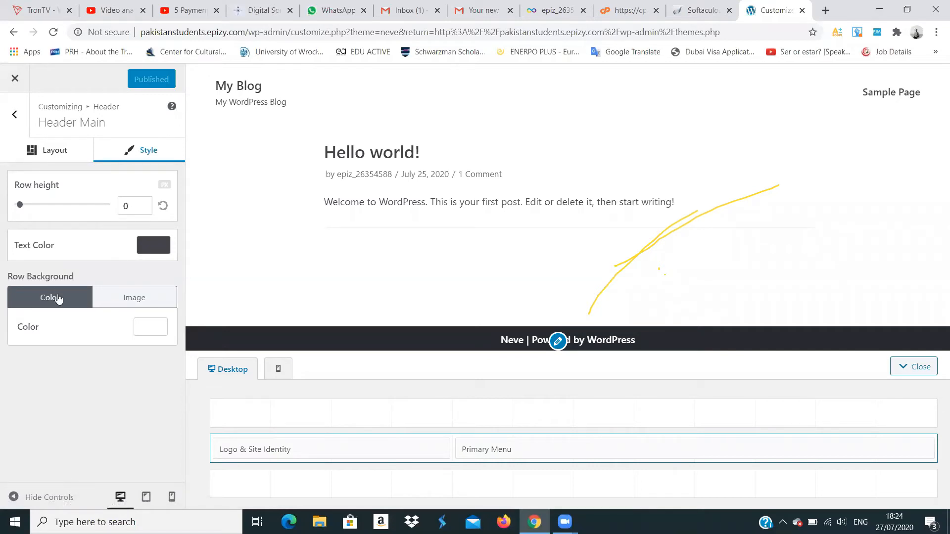
left_click(149, 331)
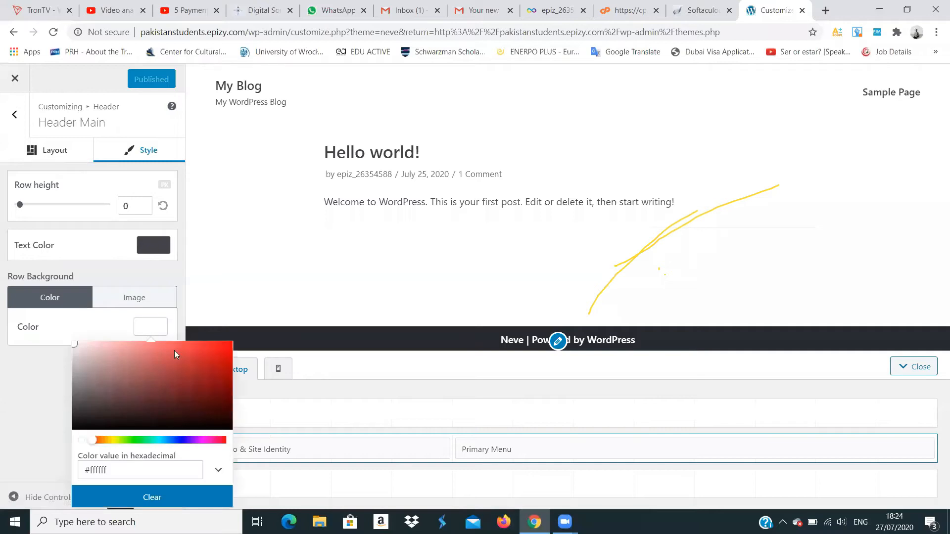
left_click(190, 366)
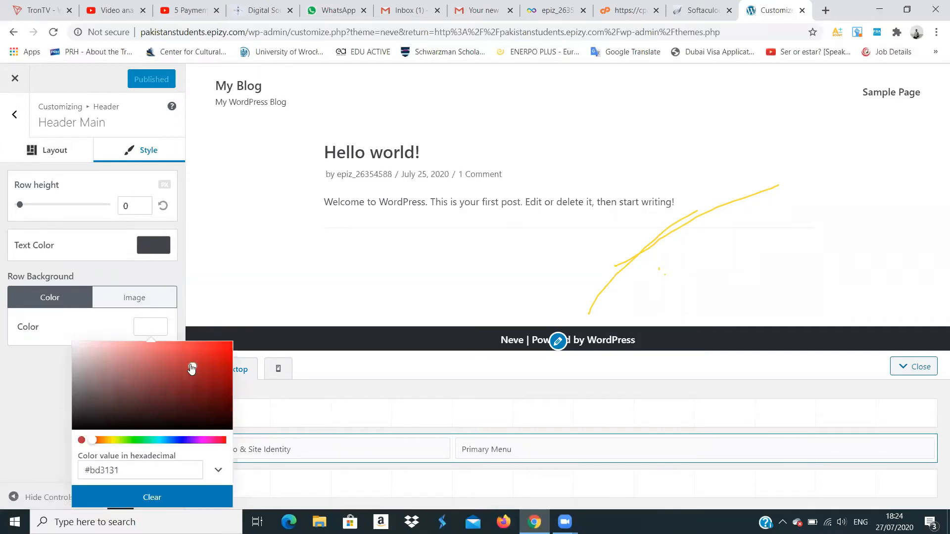
left_click(113, 368)
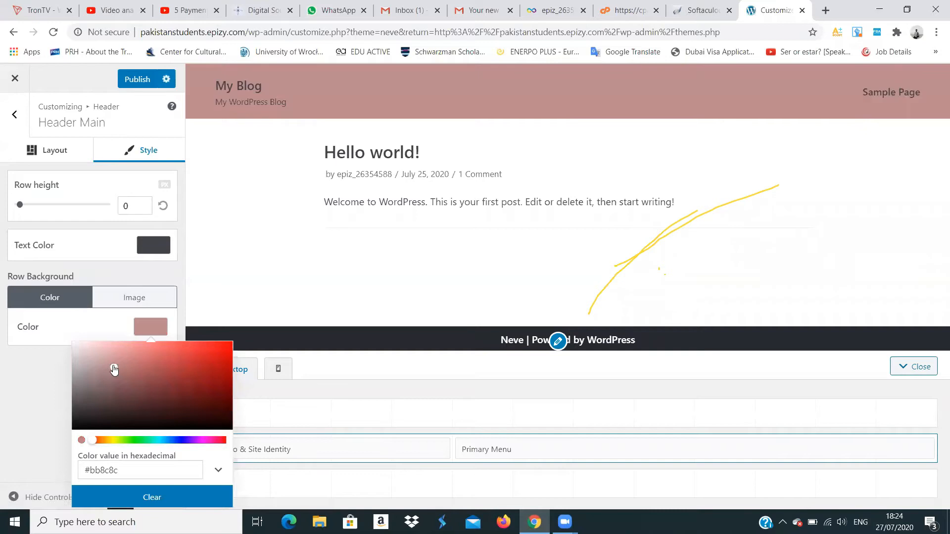
left_click(84, 379)
left_click(86, 395)
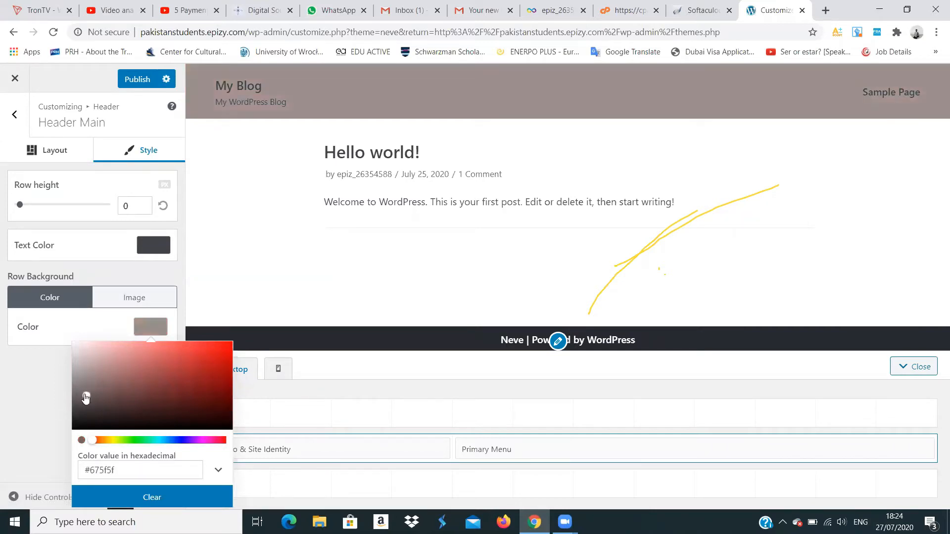
left_click(110, 441)
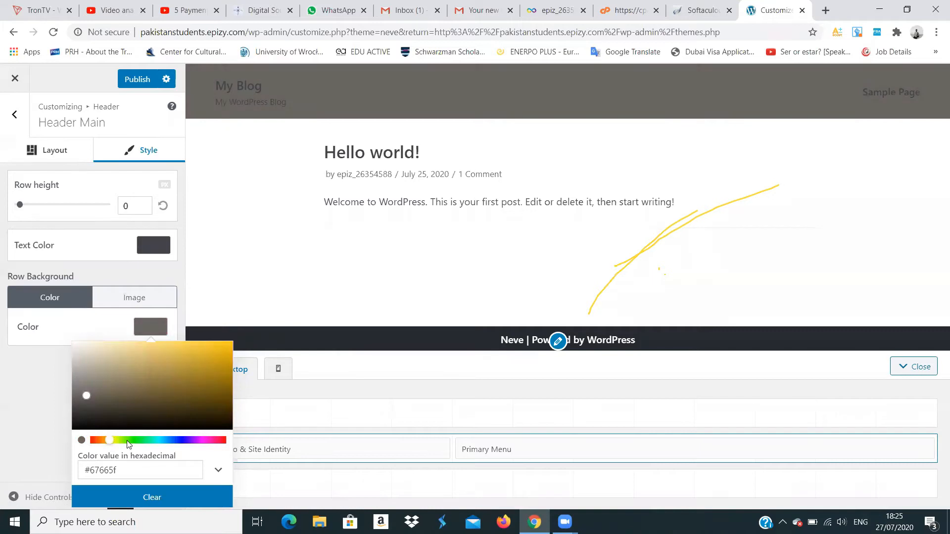
left_click(171, 382)
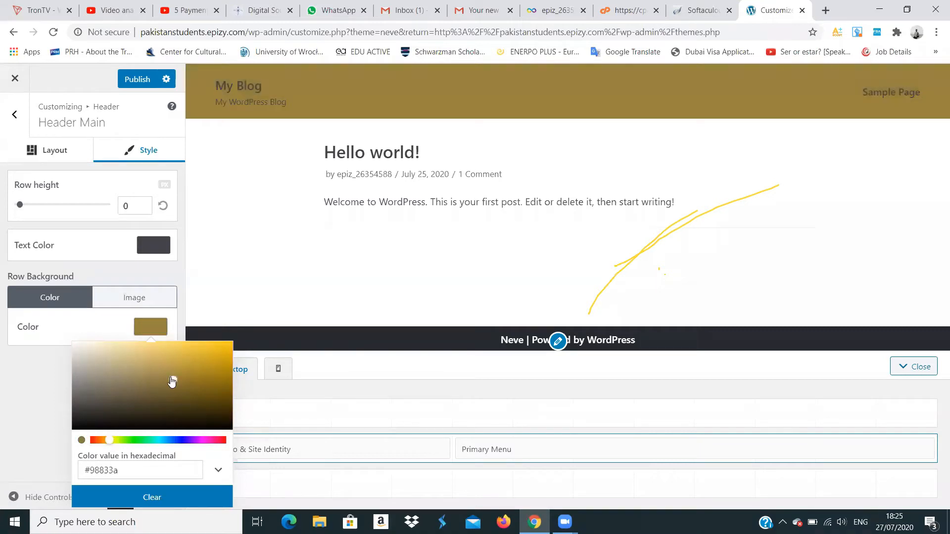
left_click(224, 347)
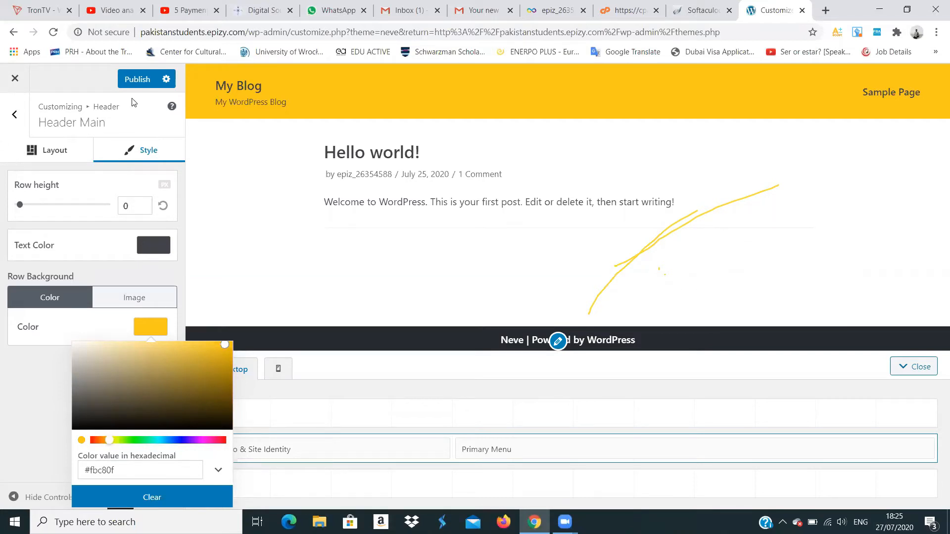
left_click(139, 81)
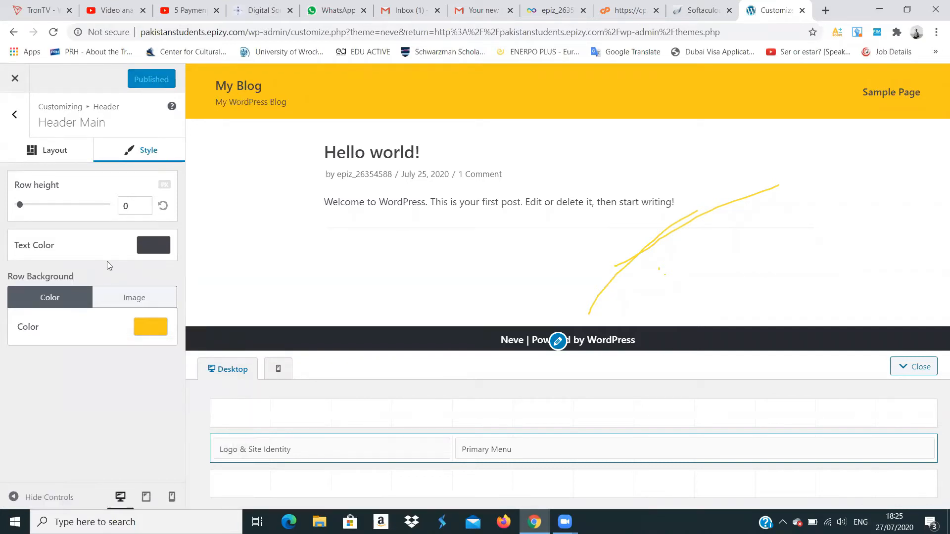
Open the header's logo settings and try the display with title and tagline beside the logo, then restore the logo-only display
left_click(8, 120)
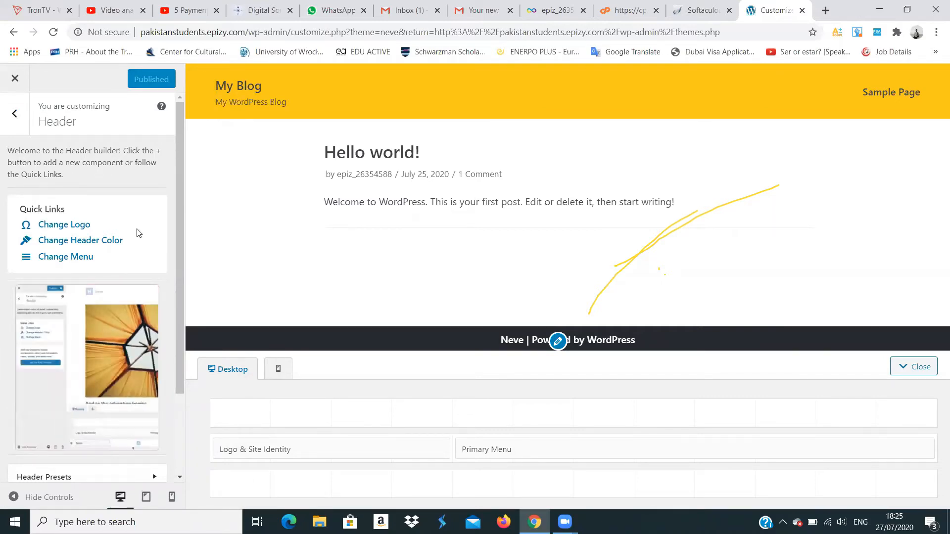
left_click(79, 230)
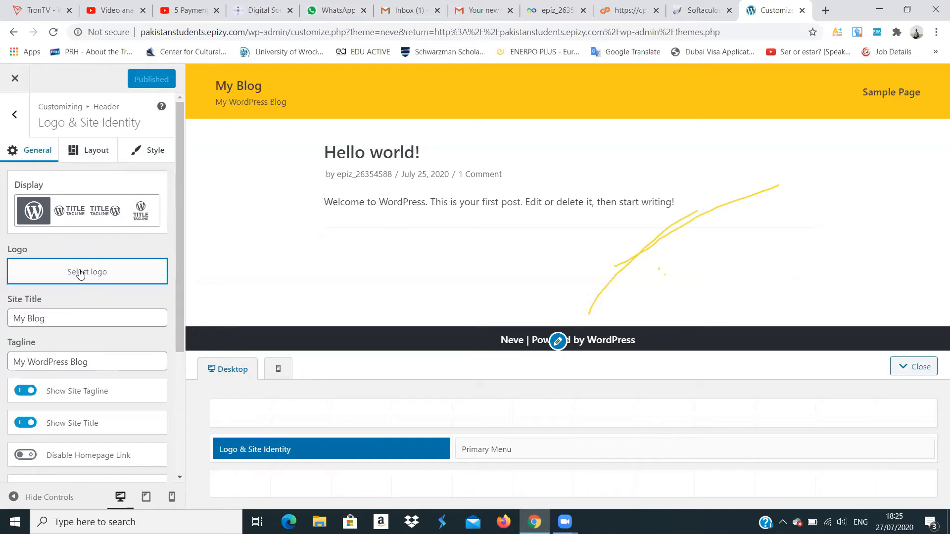
left_click(67, 211)
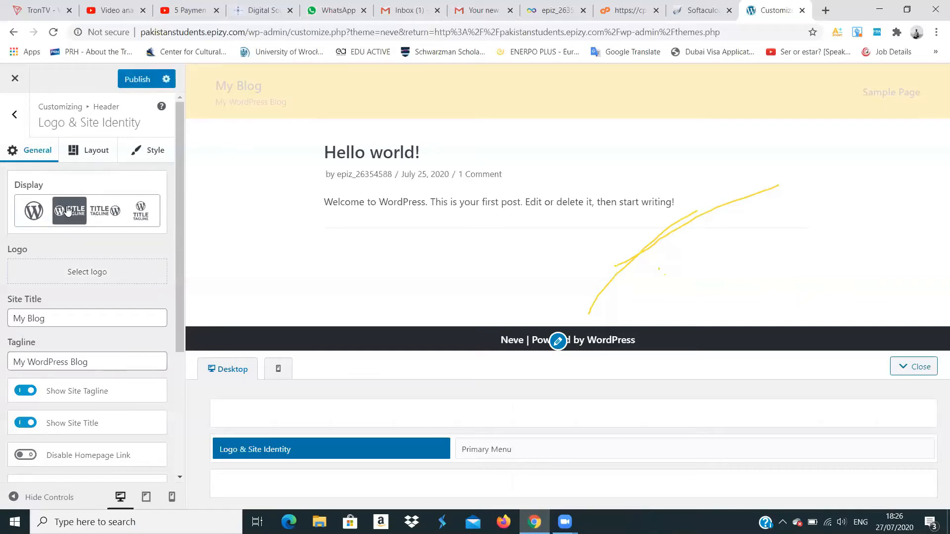
left_click(40, 210)
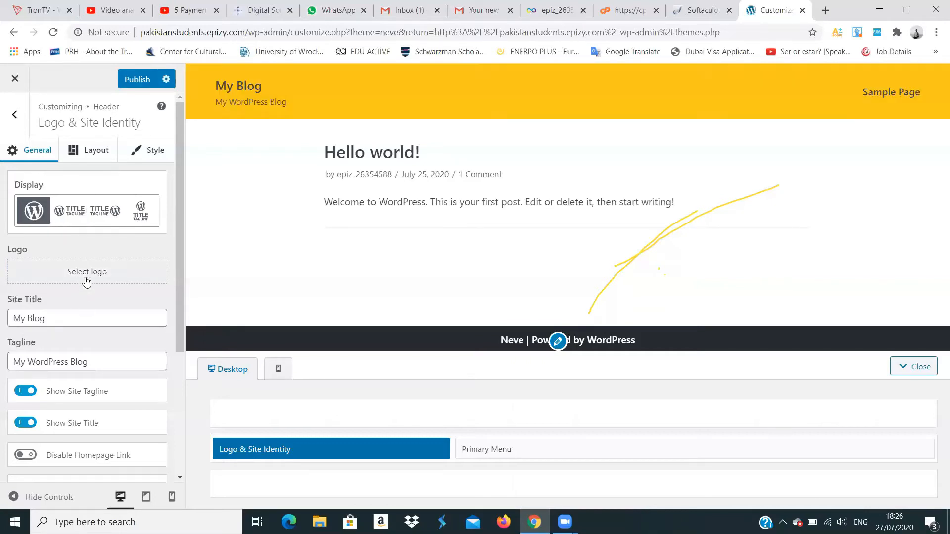
Upload the image 8e339508-a2cf-4631-ba54-8ff86b36cd0c from the Desktop folder through the logo selection dialog
left_click(86, 282)
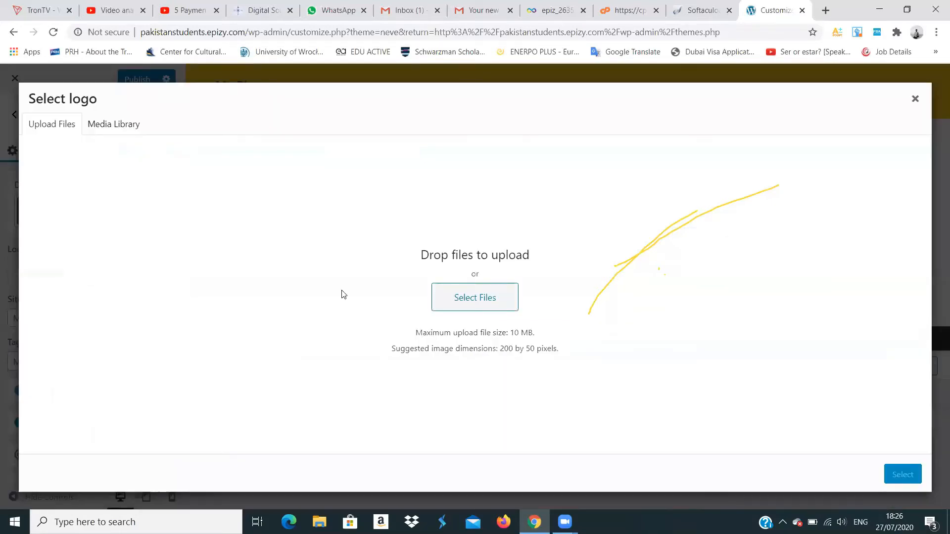
left_click(487, 308)
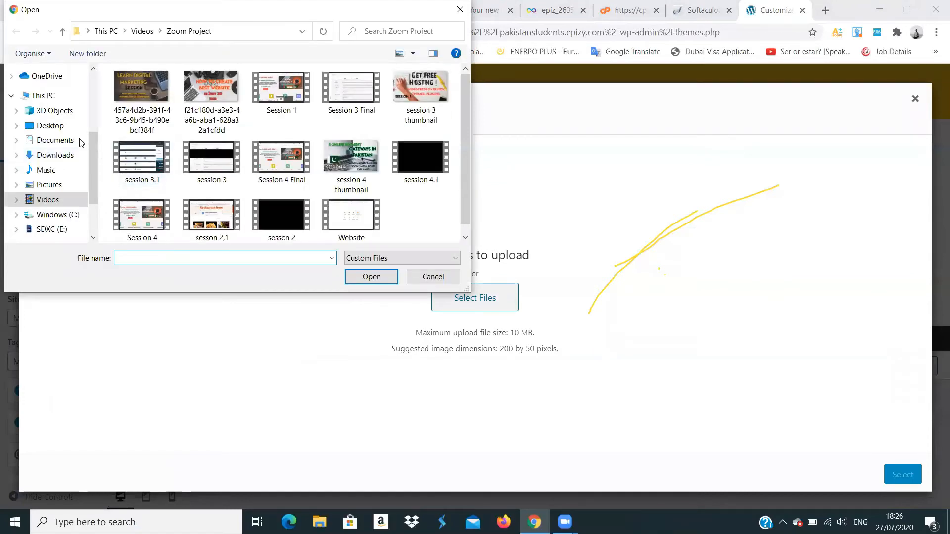
left_click(50, 125)
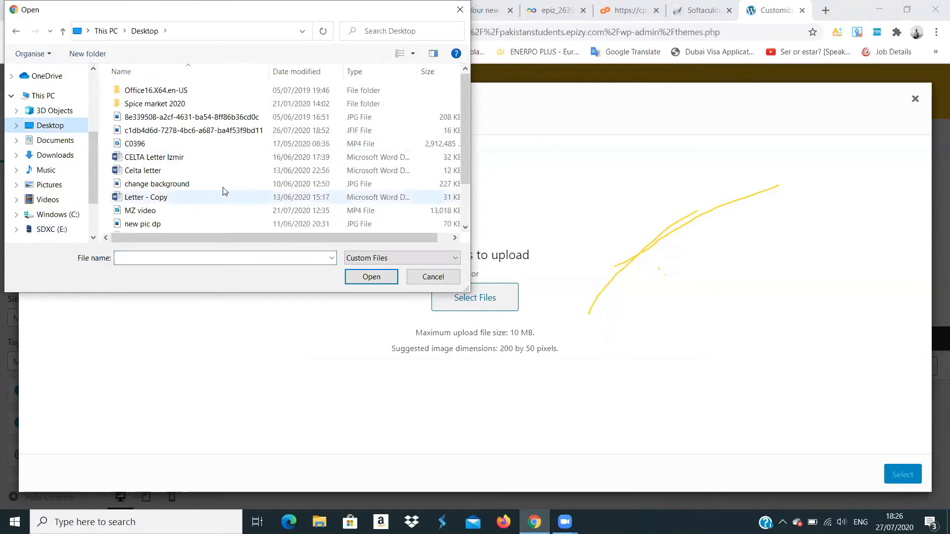
double_click(233, 118)
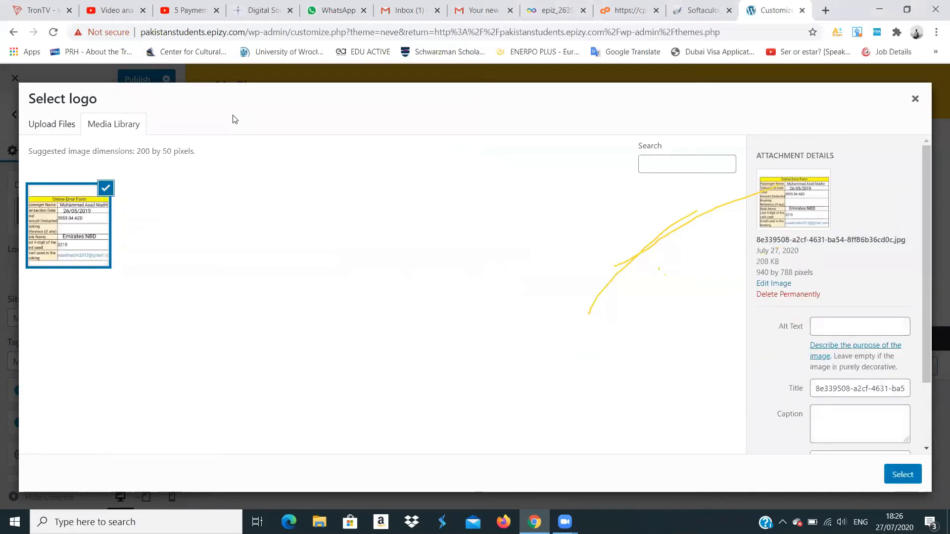
right_click(85, 211)
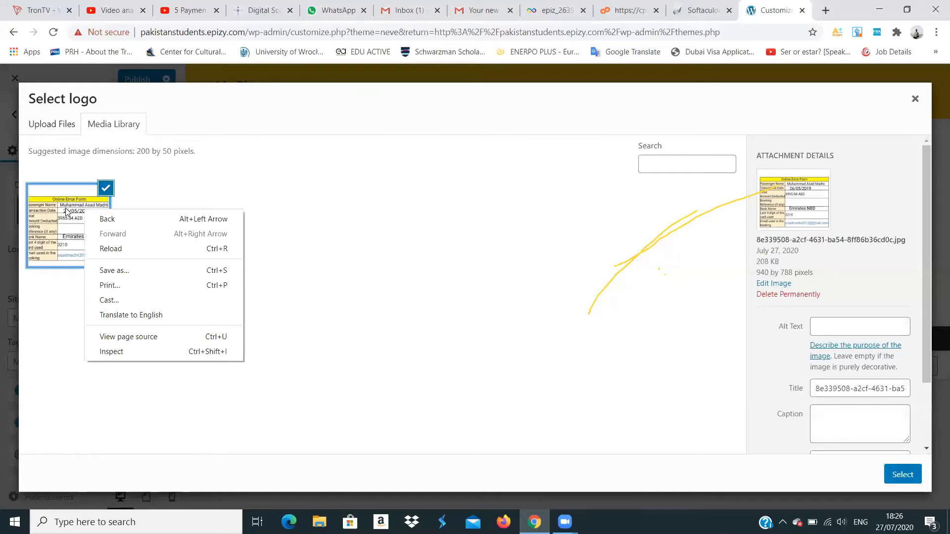
Try to upload the Desktop image c1db4d6d-7278-4bc6-a687-ba4f53f9bd11 as the logo and dismiss the resulting notice
left_click(53, 129)
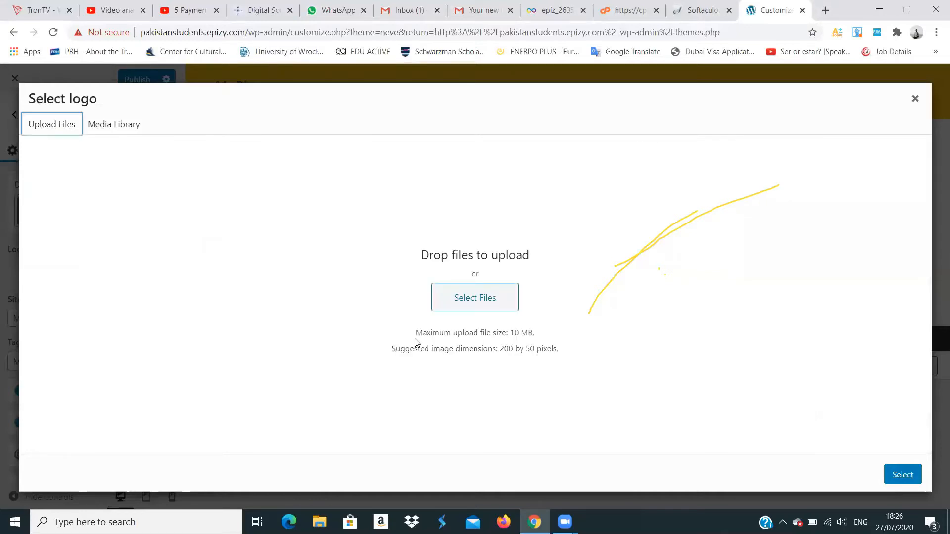
left_click(470, 311)
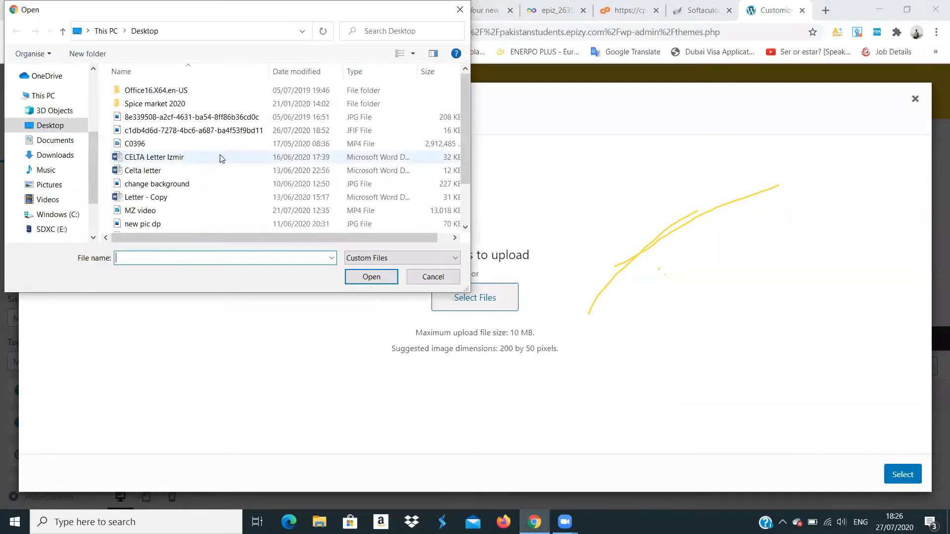
double_click(183, 130)
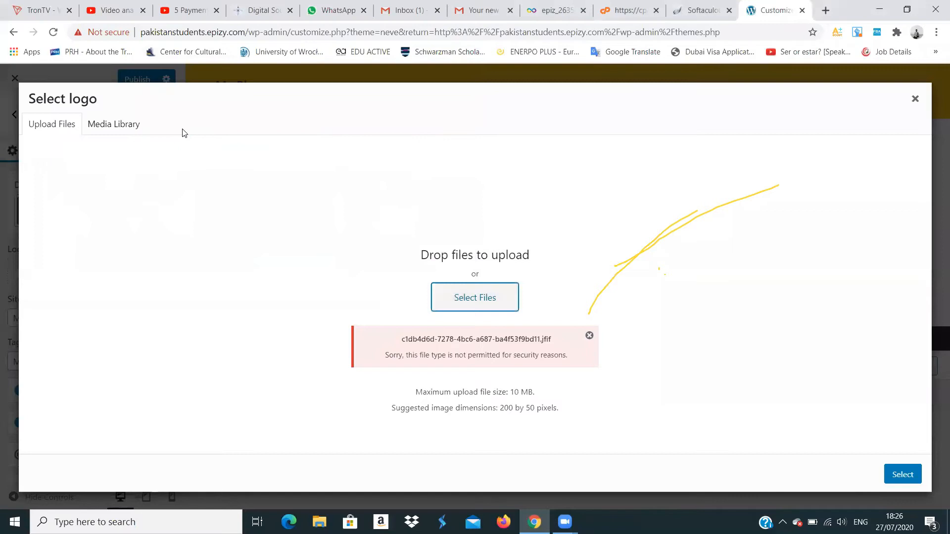
left_click(589, 335)
left_click(481, 303)
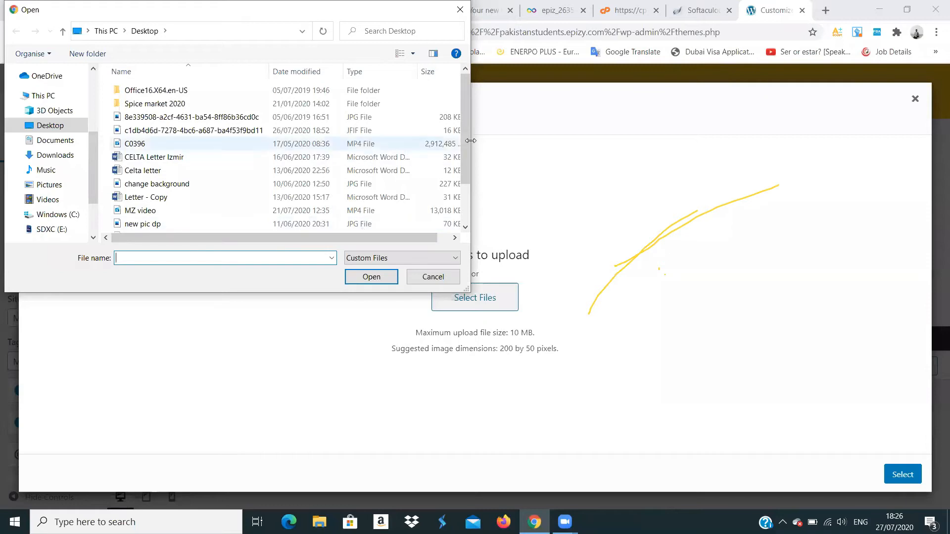
mouse_move(465, 141)
left_mouse_down()
mouse_move(466, 178)
mouse_move(467, 135)
left_mouse_up()
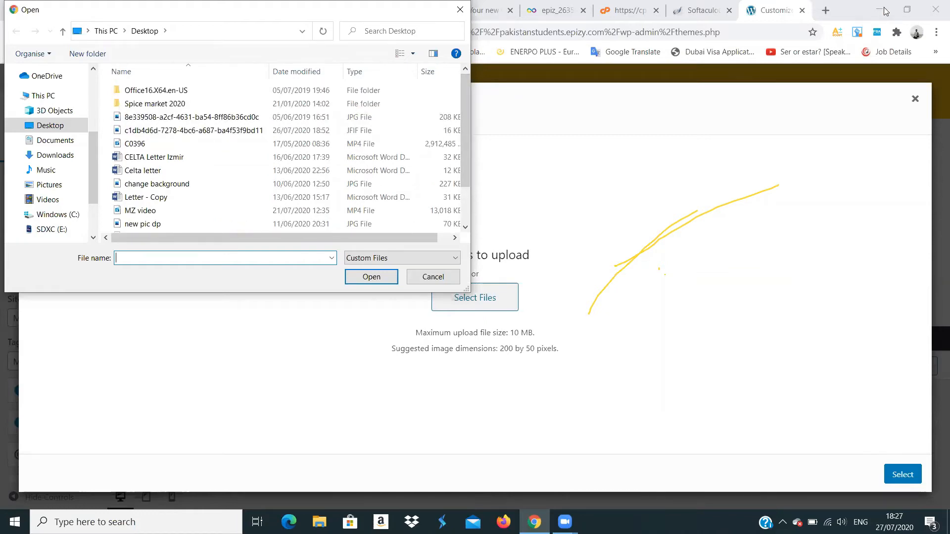
left_click(461, 10)
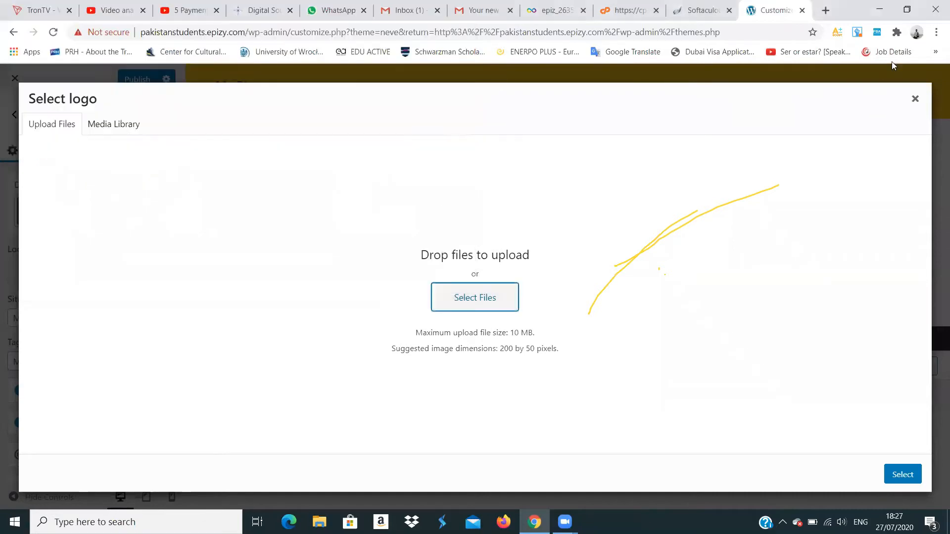
Switch to the Windows desktop and rename the c1db4d6d-7278-4bc6-a687-ba4f53f9bd11 image file as "logo today"
left_click(884, 11)
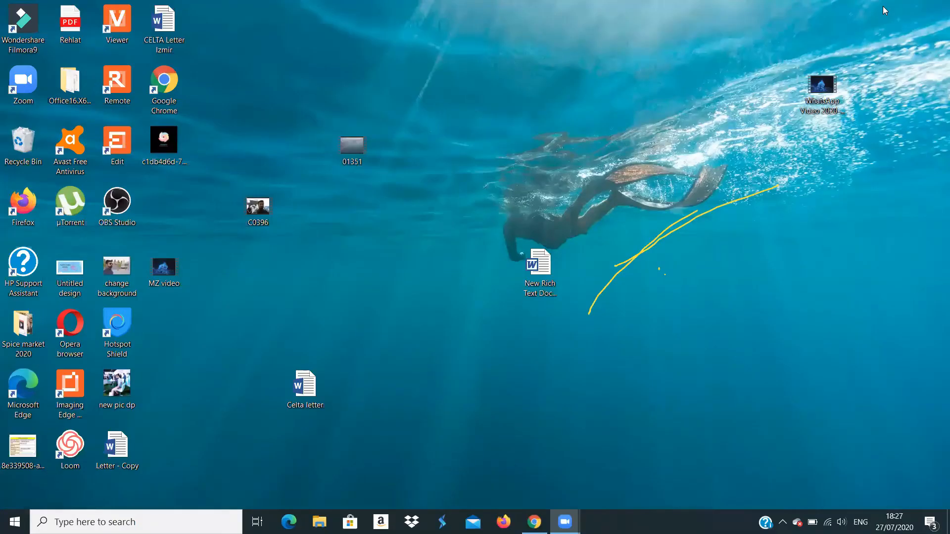
double_click(171, 154)
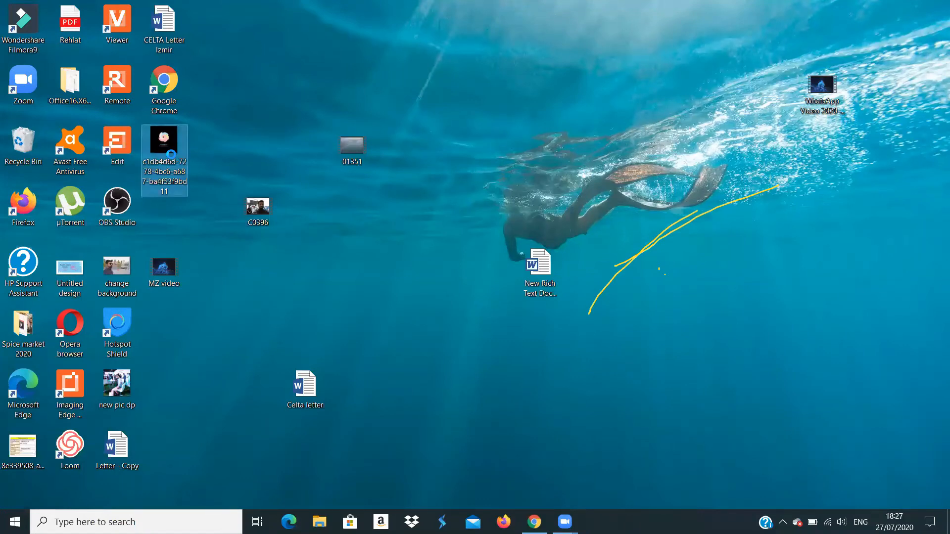
right_click(171, 154)
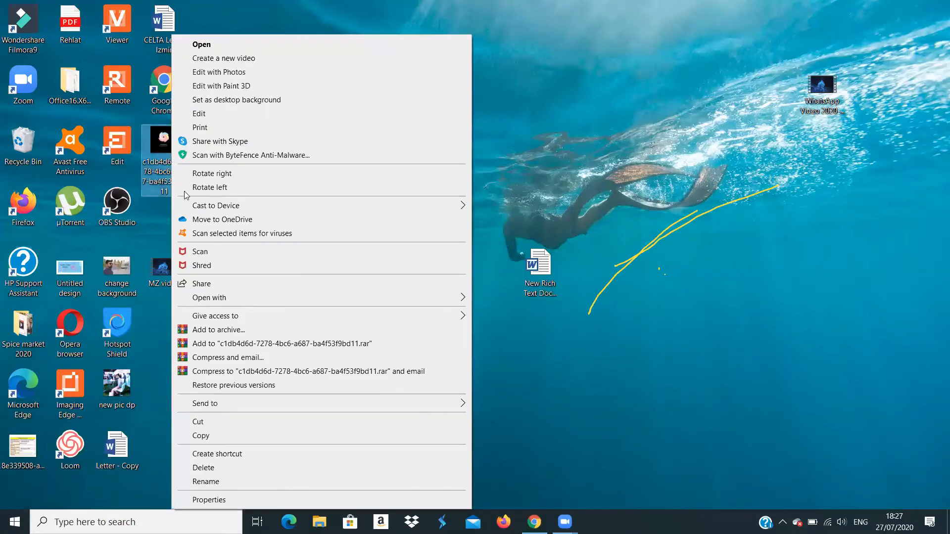
left_click(210, 482)
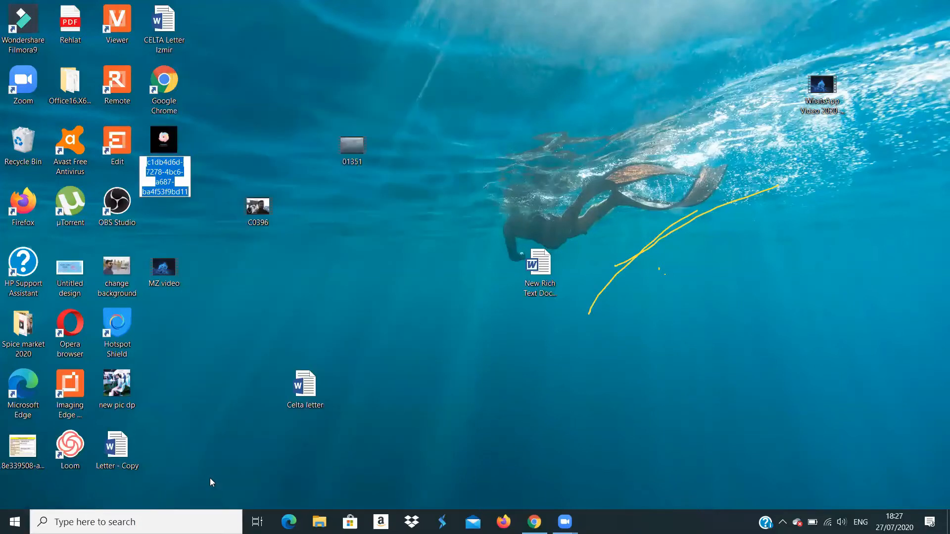
type("logo toda")
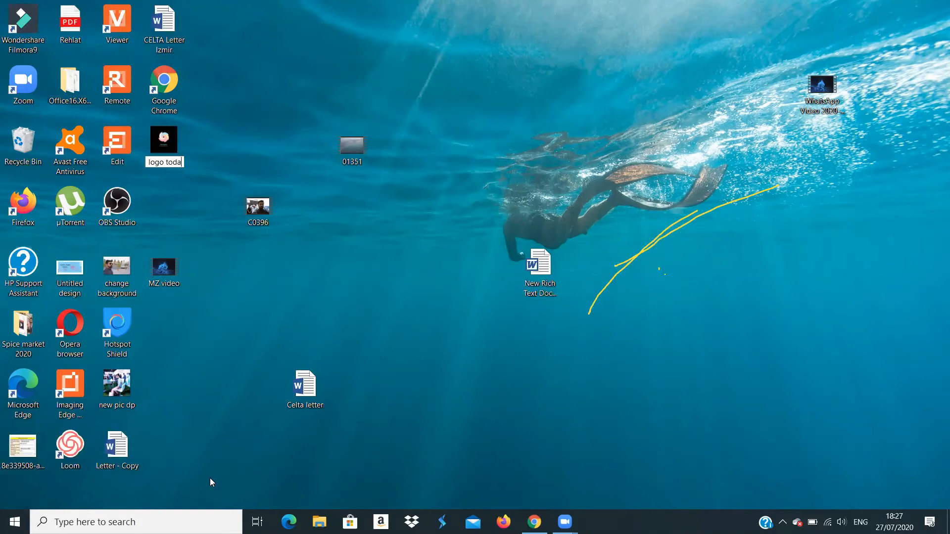
type("y")
key("Return")
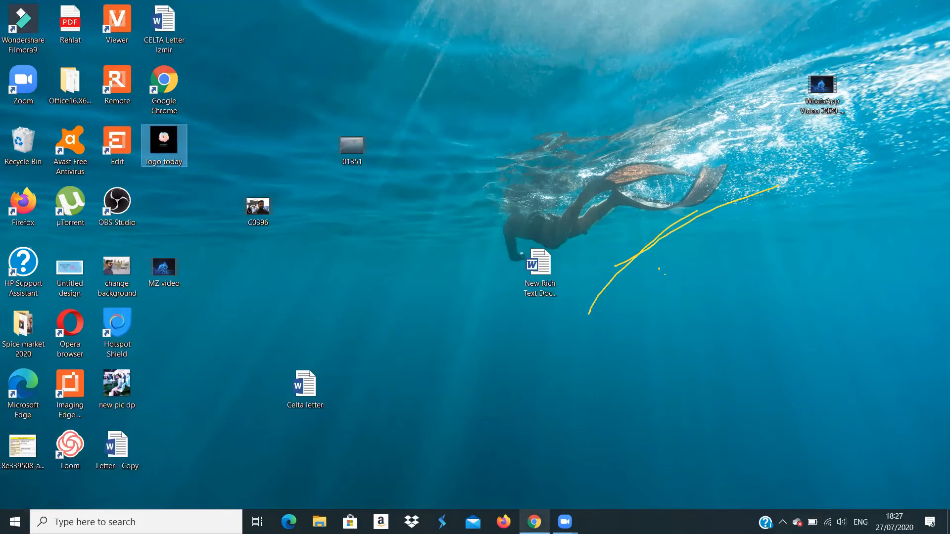
Return to the logo selection dialog in Chrome, try to upload the "logo today" file and dismiss the resulting notice
mouse_move(535, 520)
left_click(534, 485)
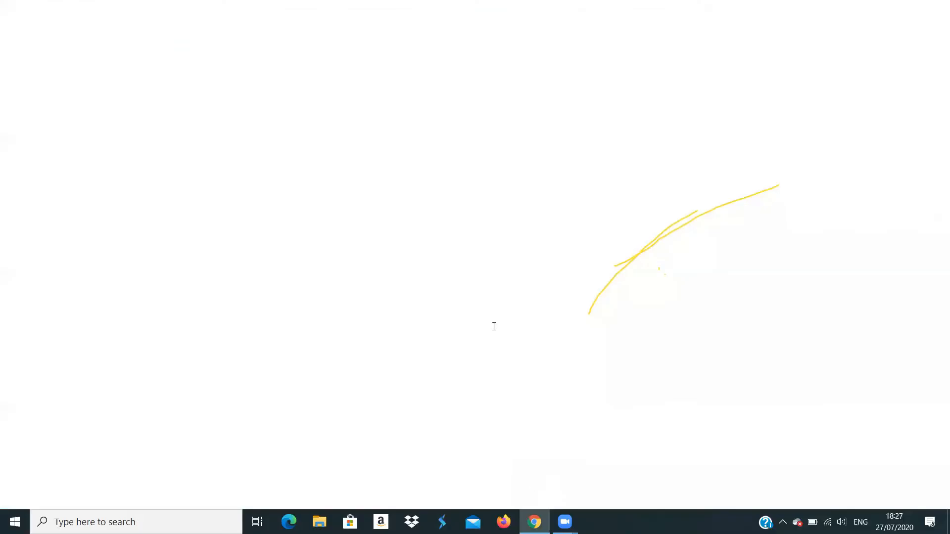
left_click(484, 294)
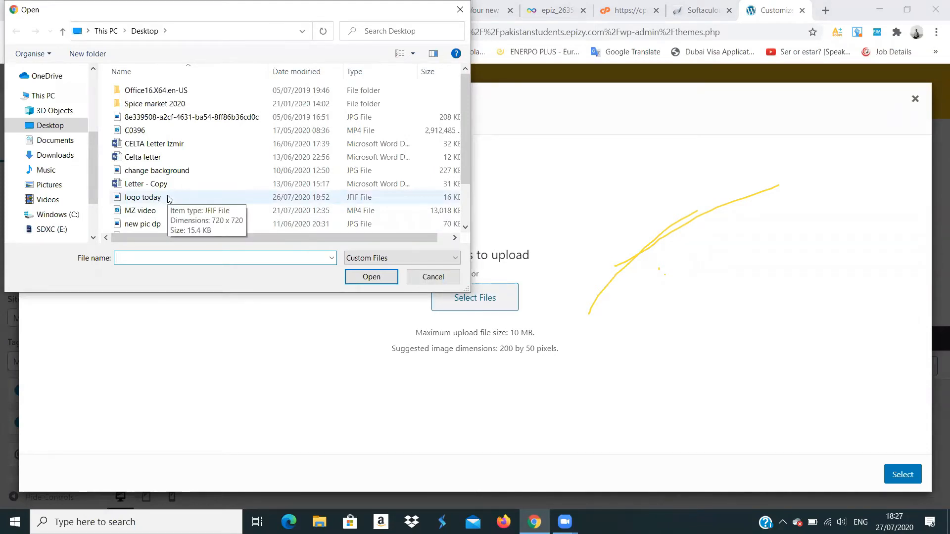
double_click(142, 197)
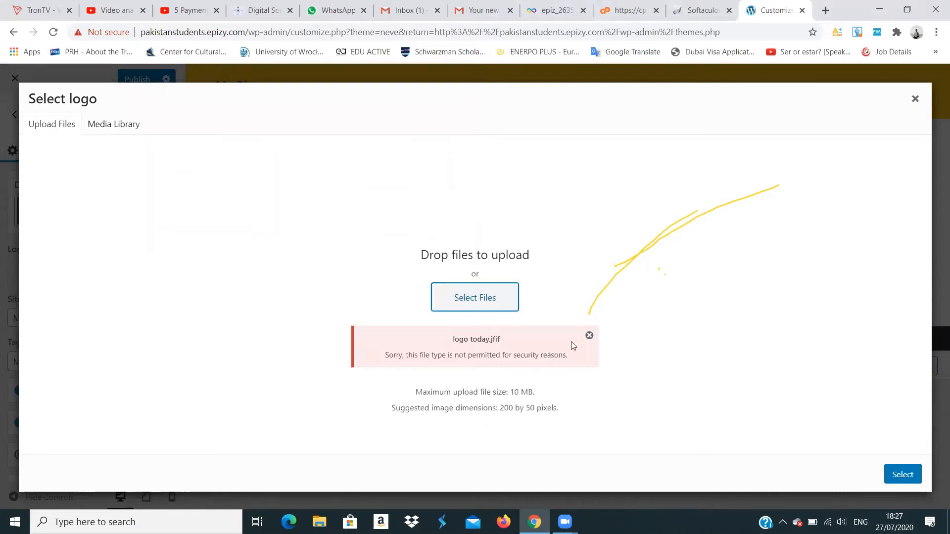
left_click(589, 337)
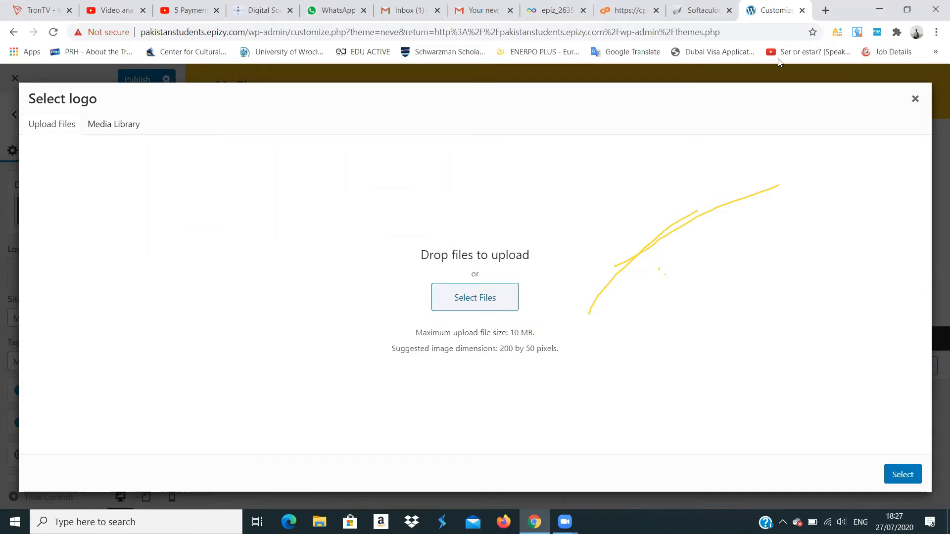
Open a new browser tab, search the web for "logo" and show the image results
left_click(827, 10)
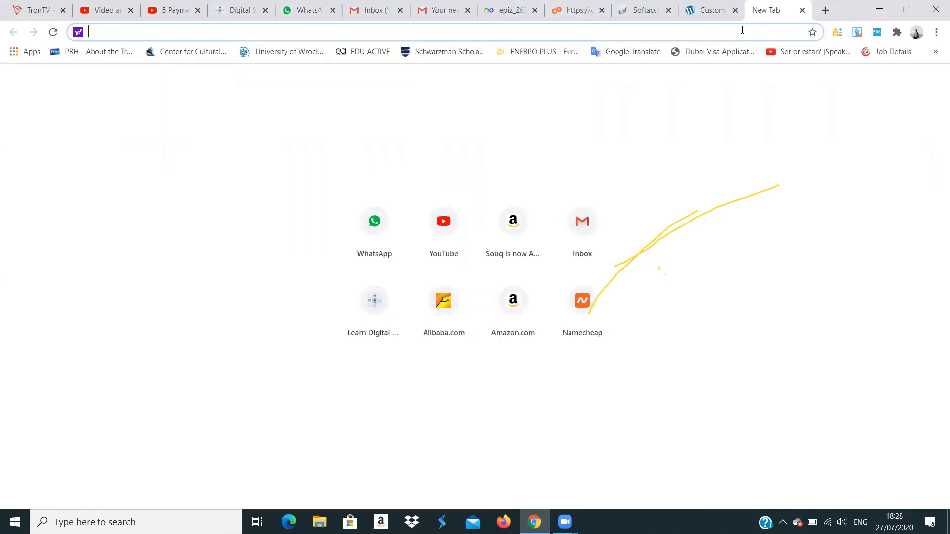
type("logo")
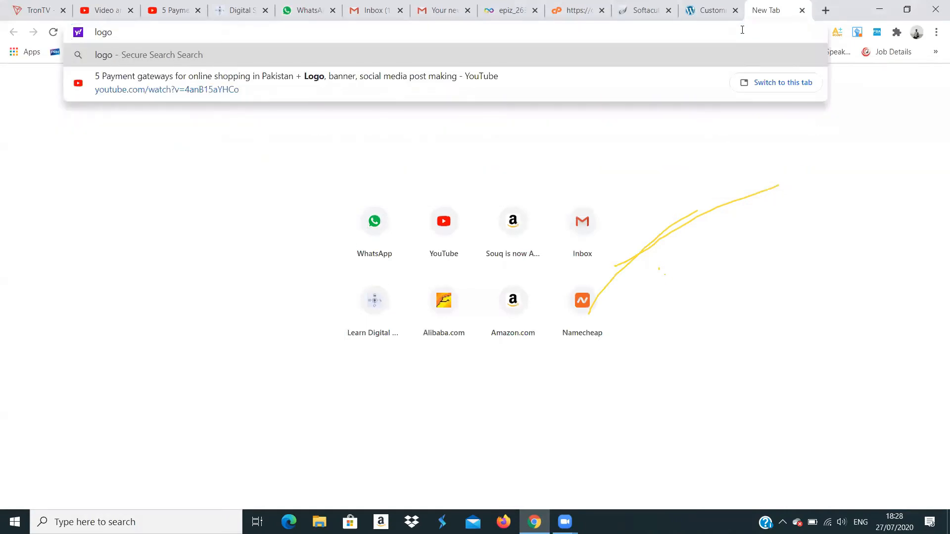
key("Return")
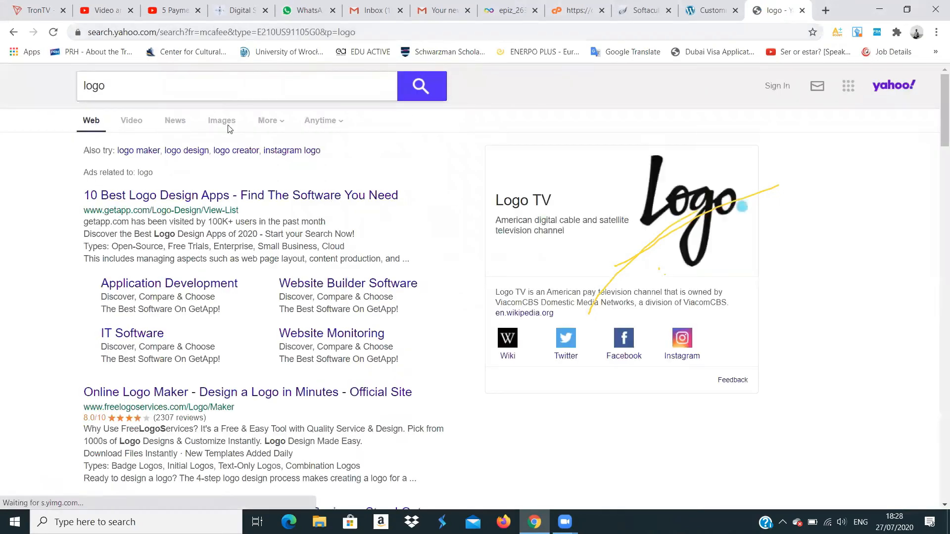
left_click(222, 120)
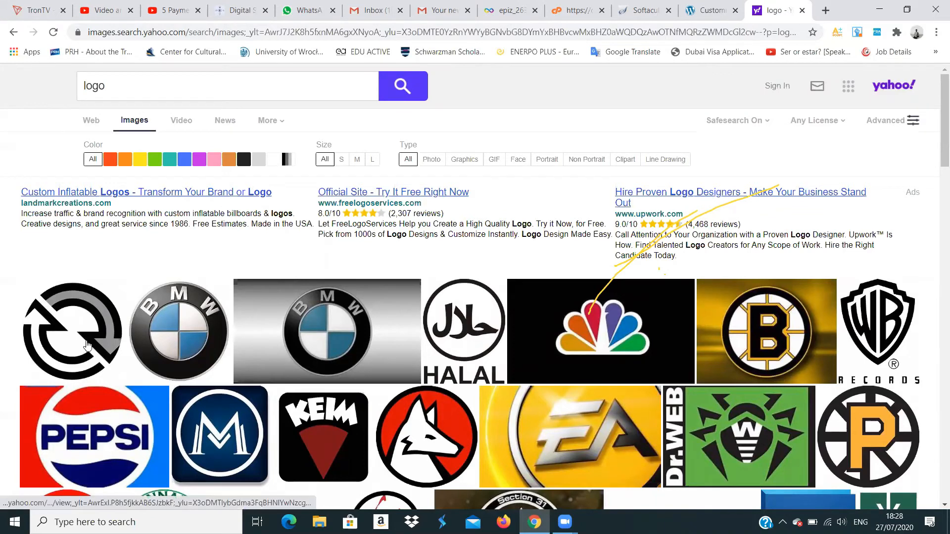
Refine the Yahoo image search to "a logo"
left_click(85, 86)
type("a")
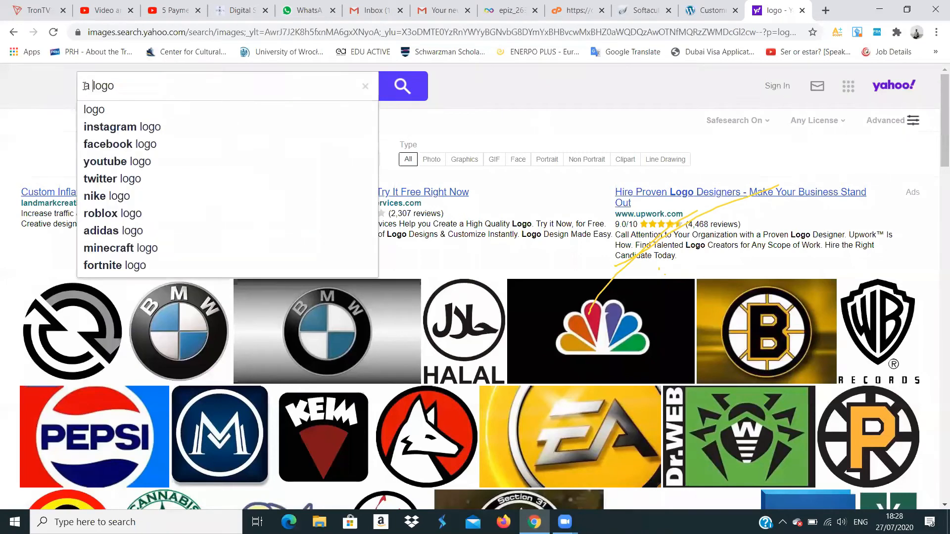
key("Return")
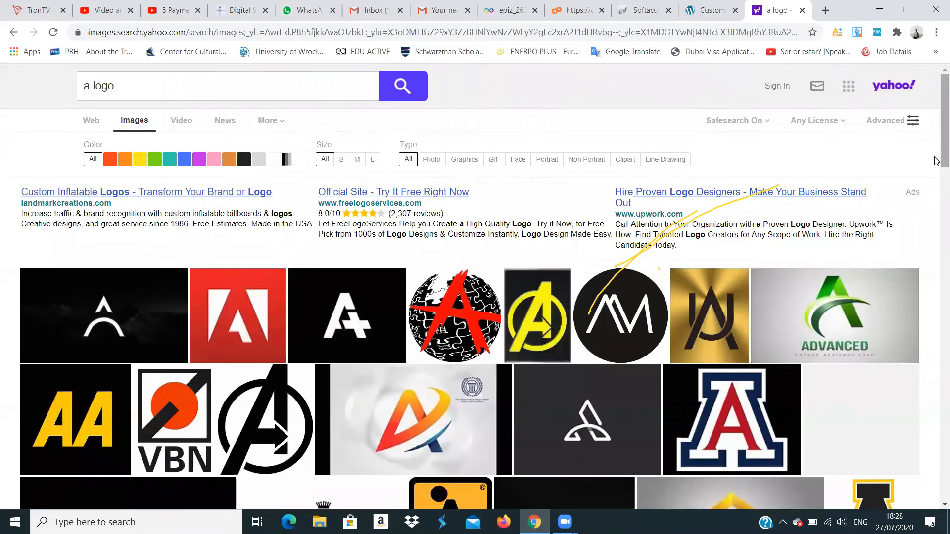
left_click_drag(937, 155, 936, 116)
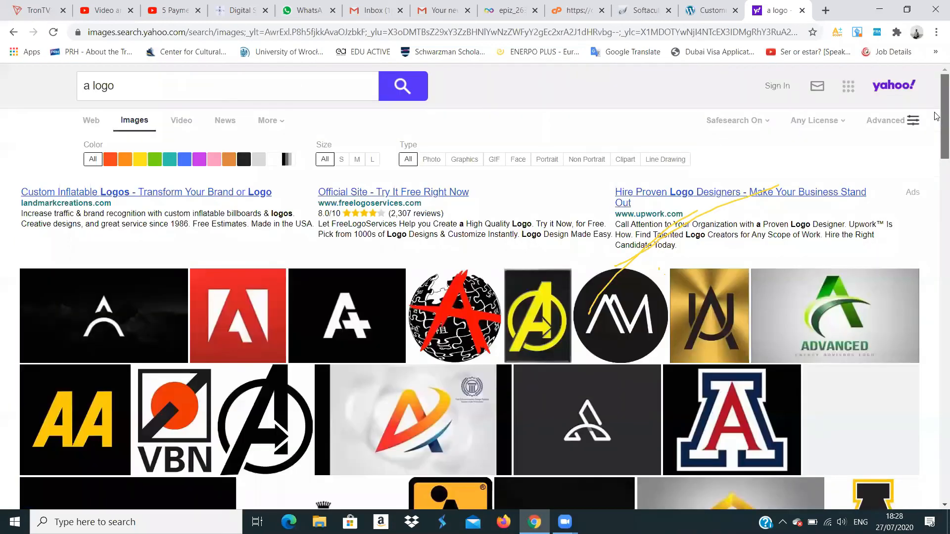
Save the white letter A on black image from designbeep.com to the Desktop as the PNG file "a logo"
left_click(325, 296)
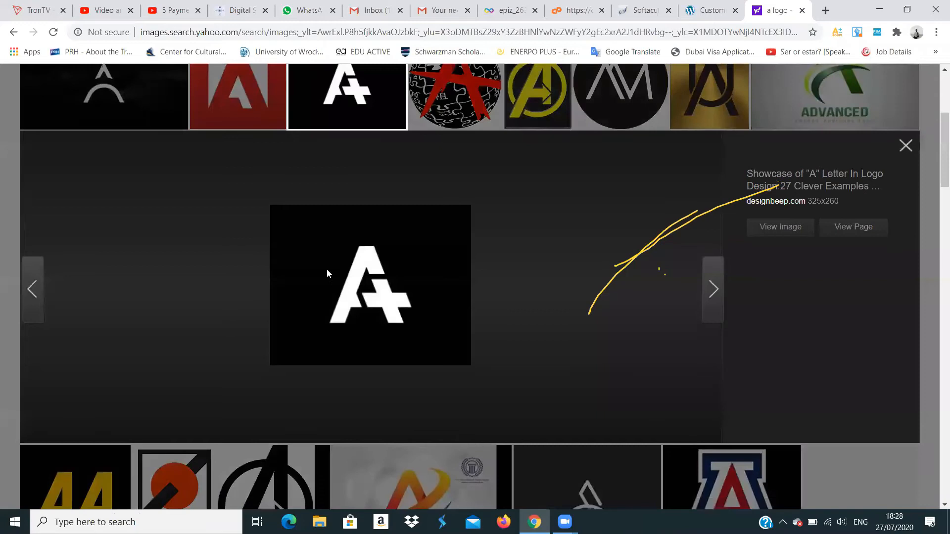
right_click(327, 271)
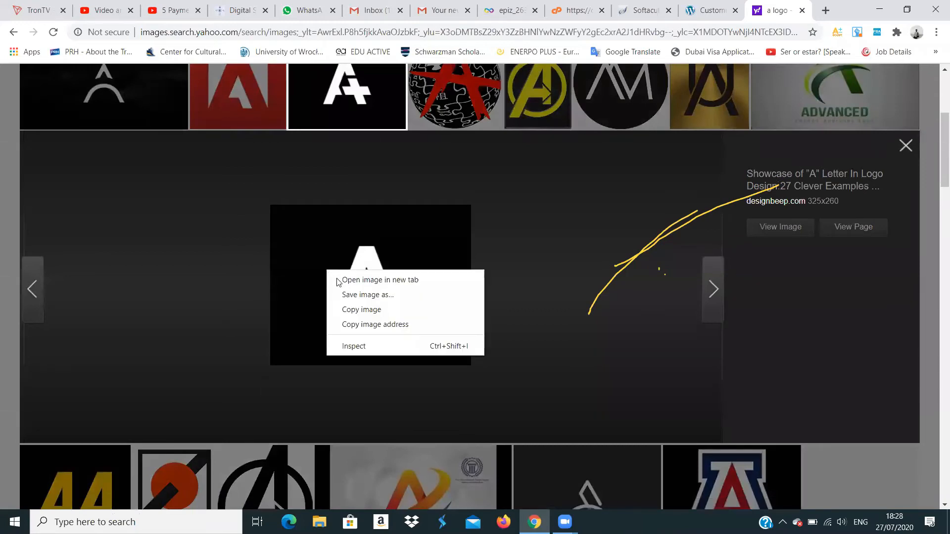
left_click(350, 294)
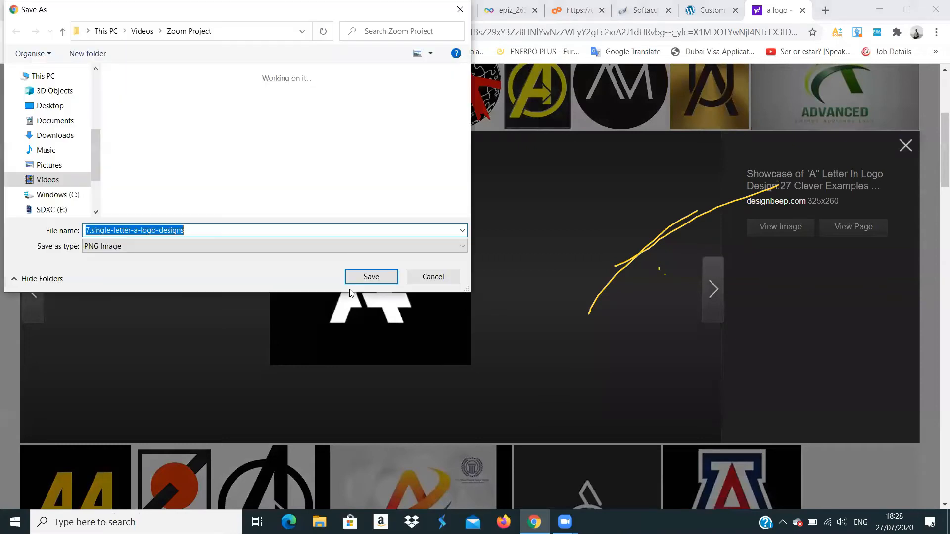
type("a ")
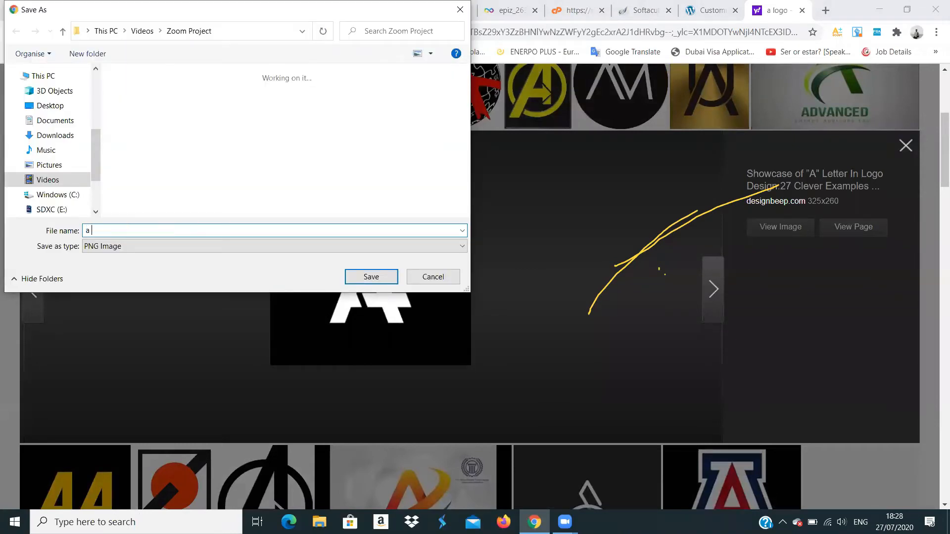
type("logo")
left_click(62, 106)
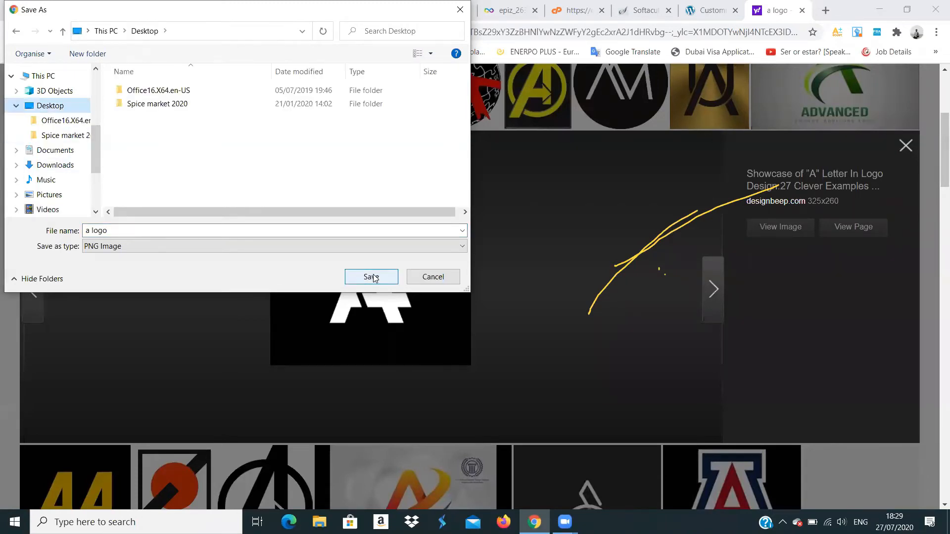
left_click(371, 277)
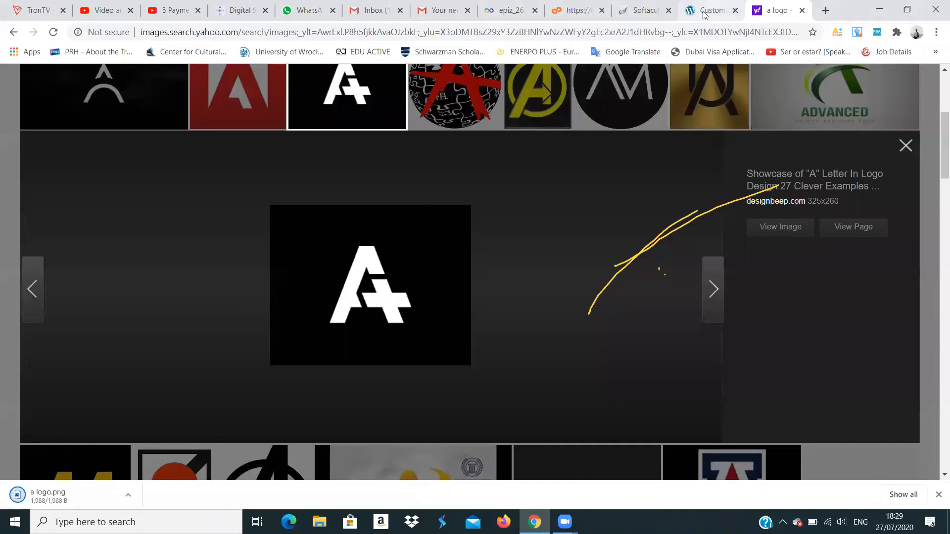
Check the saved "a logo" image on the Windows desktop and return to Chrome
left_click(888, 6)
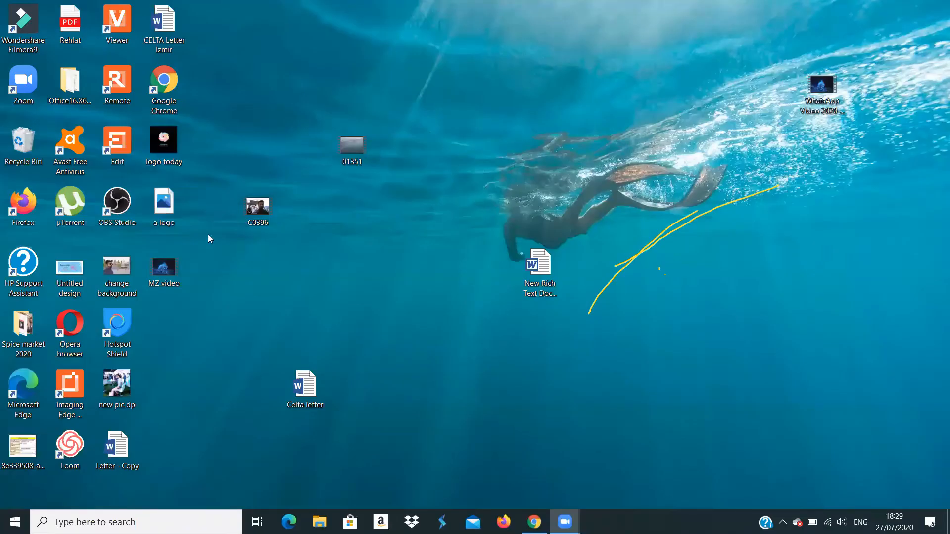
right_click(171, 223)
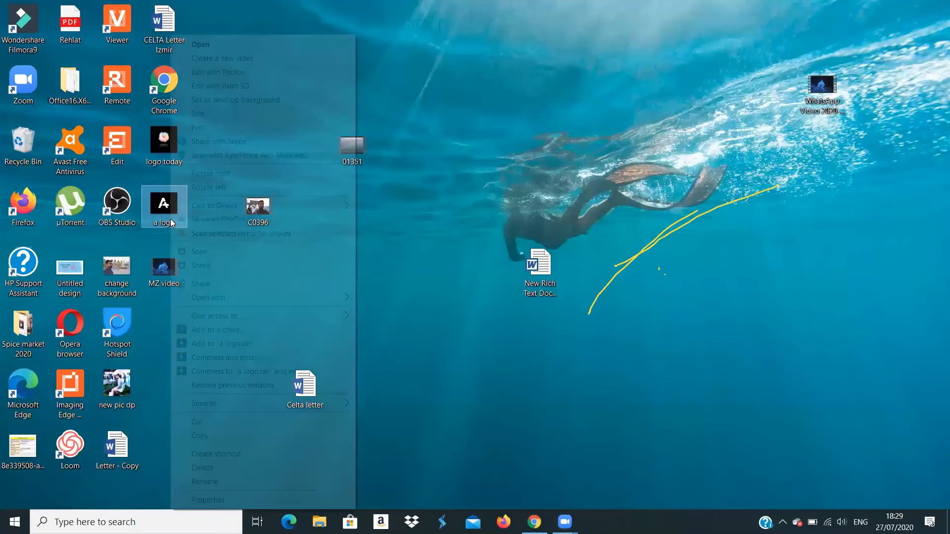
left_click(156, 347)
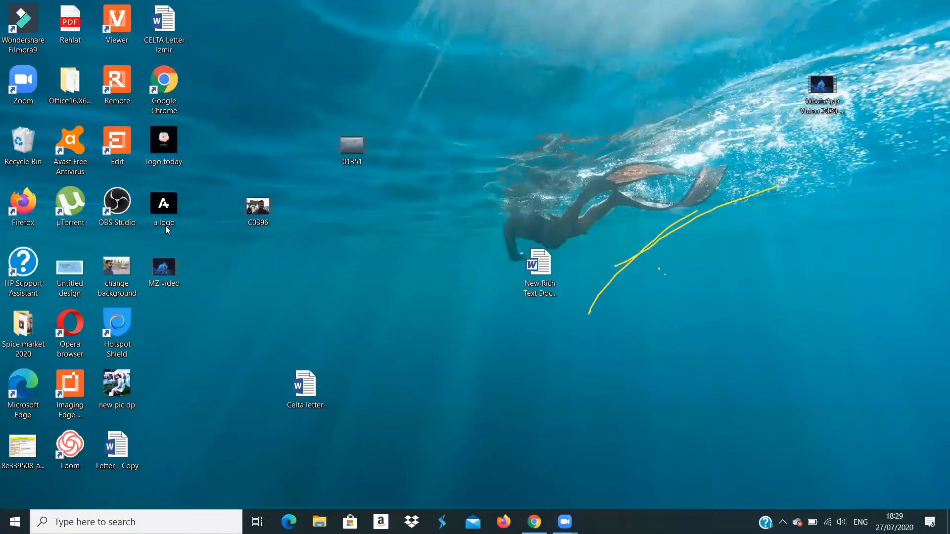
mouse_move(167, 230)
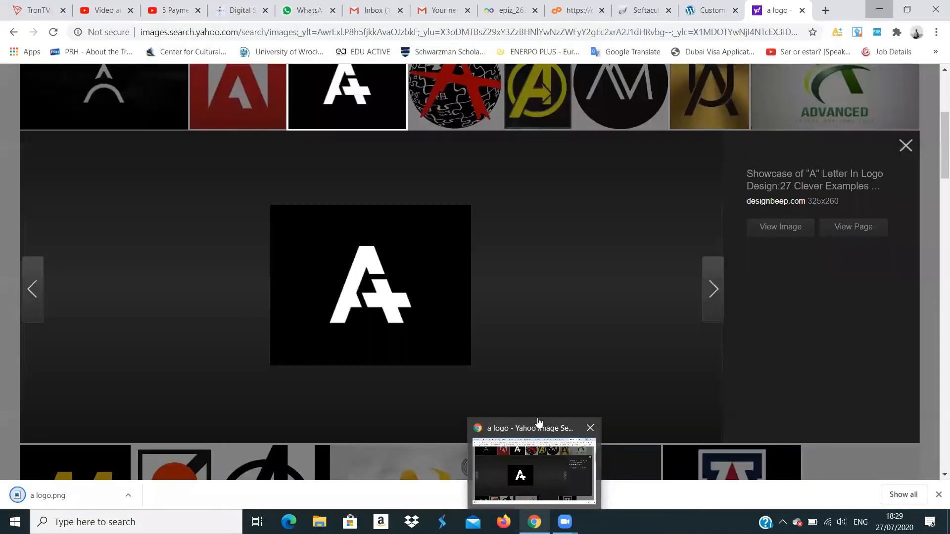
left_click(539, 423)
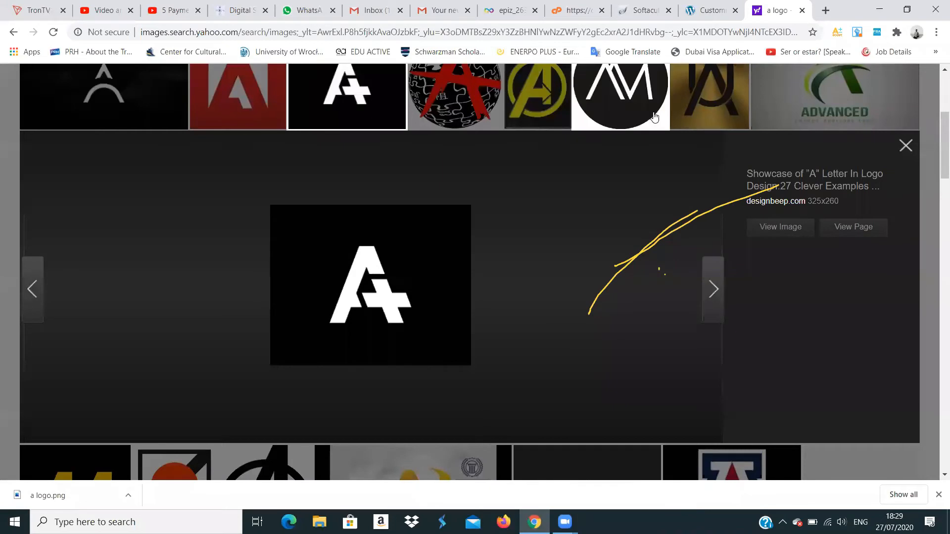
Return to the WordPress logo selection dialog and upload the "a logo" file from the Desktop
left_click(702, 7)
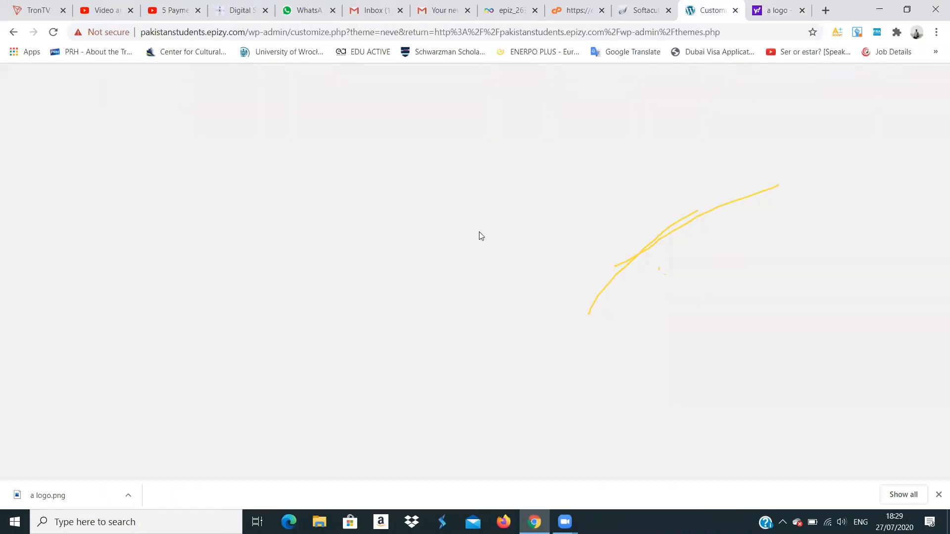
left_click(477, 292)
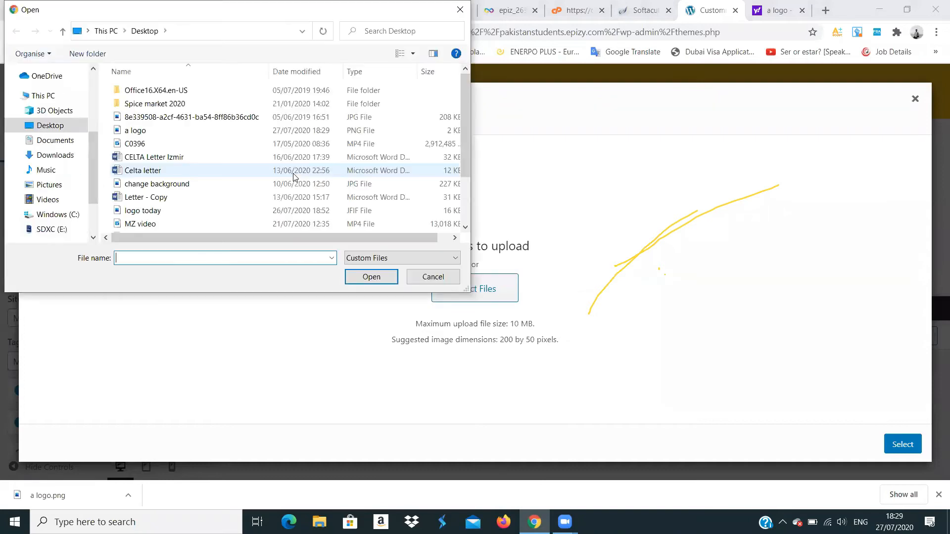
double_click(163, 135)
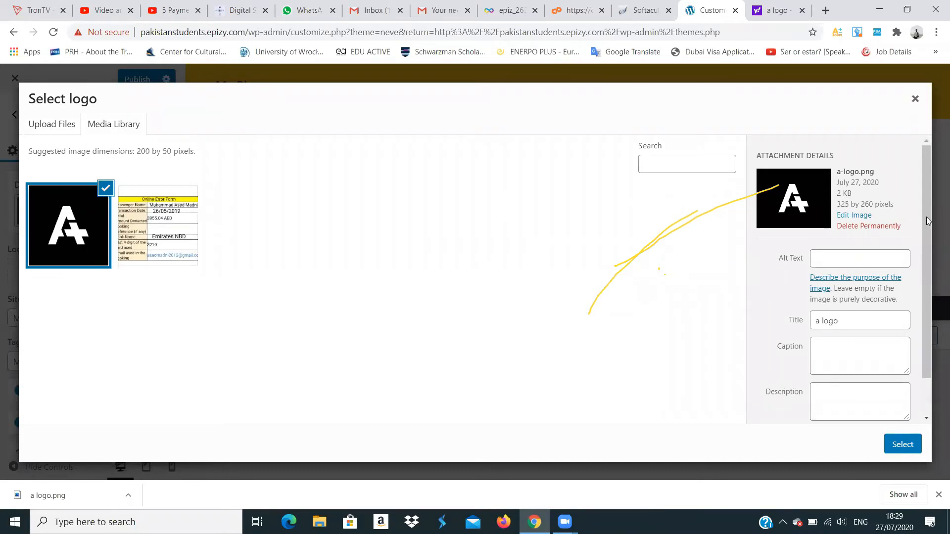
Review the uploaded logo's attachment details and its source image in the Yahoo results, returning to the logo selection dialog
scroll(910, 232, "down", 1)
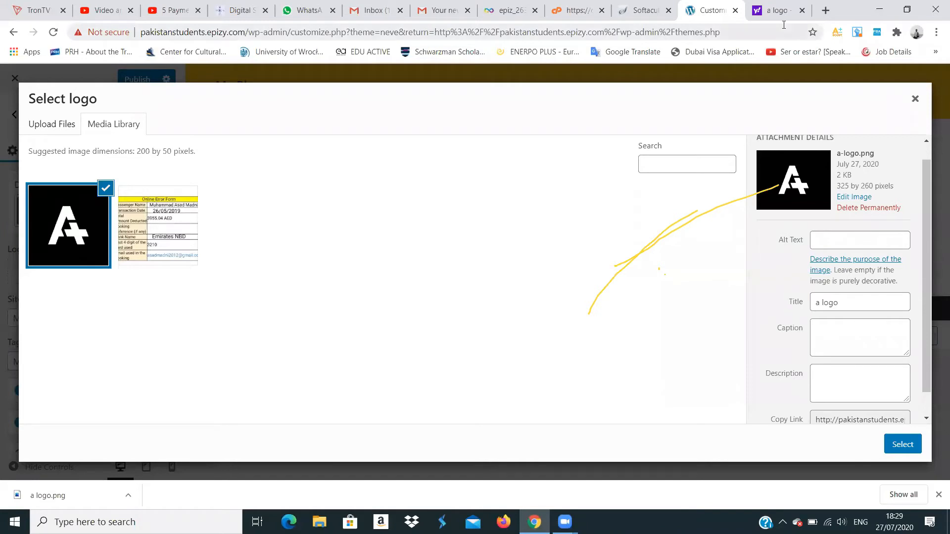
left_click(780, 10)
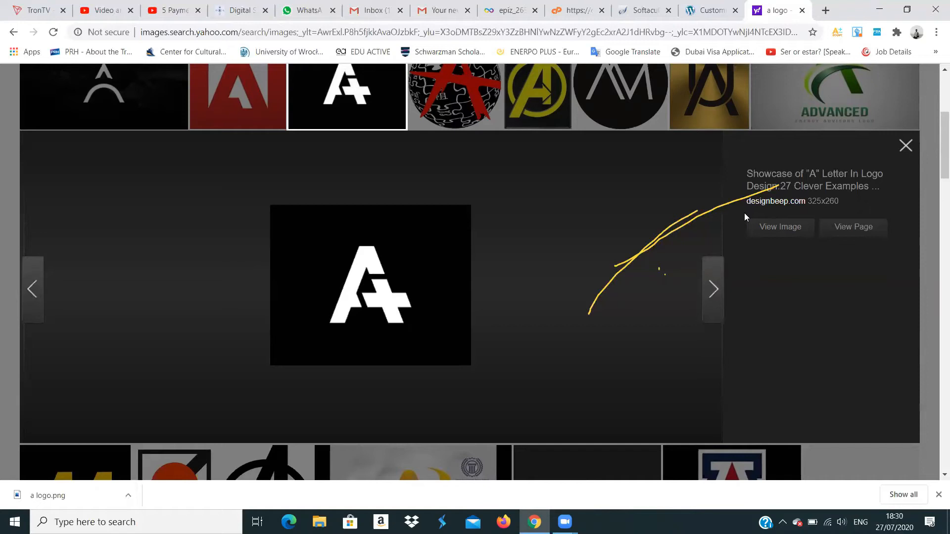
left_click(702, 18)
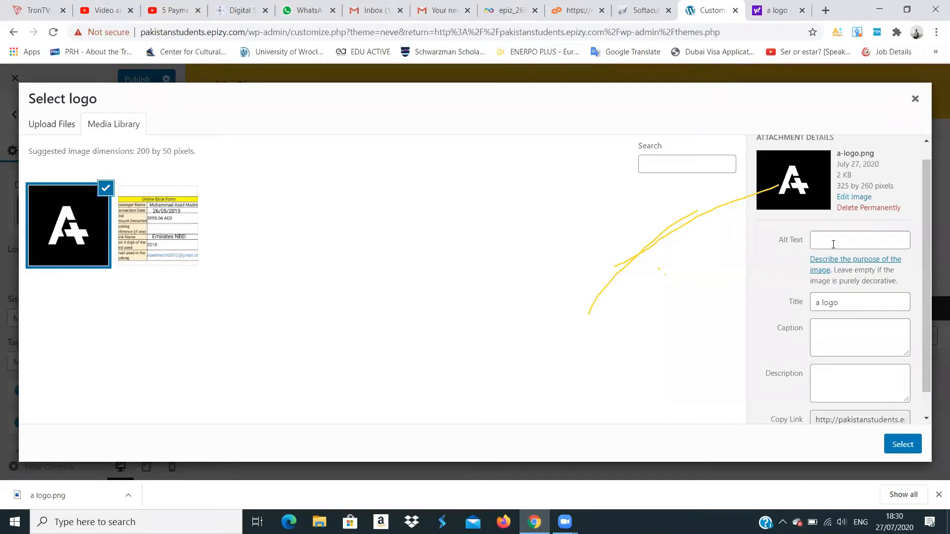
Set the uploaded logo's alt text to "Pakistan students logo" and its title to "a logo for pakistan students"
left_click(833, 245)
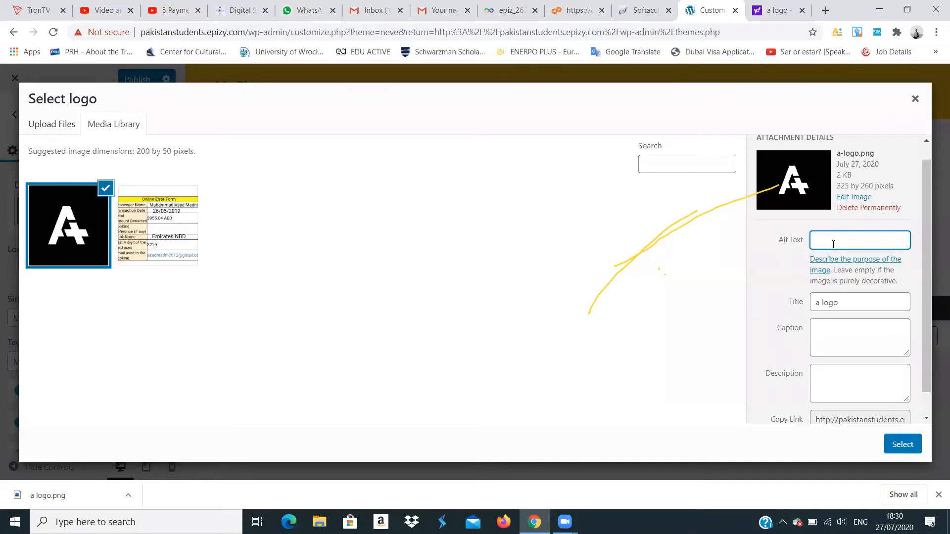
type("A")
key("BackSpace")
type("Pakistan students logo")
left_click(842, 300)
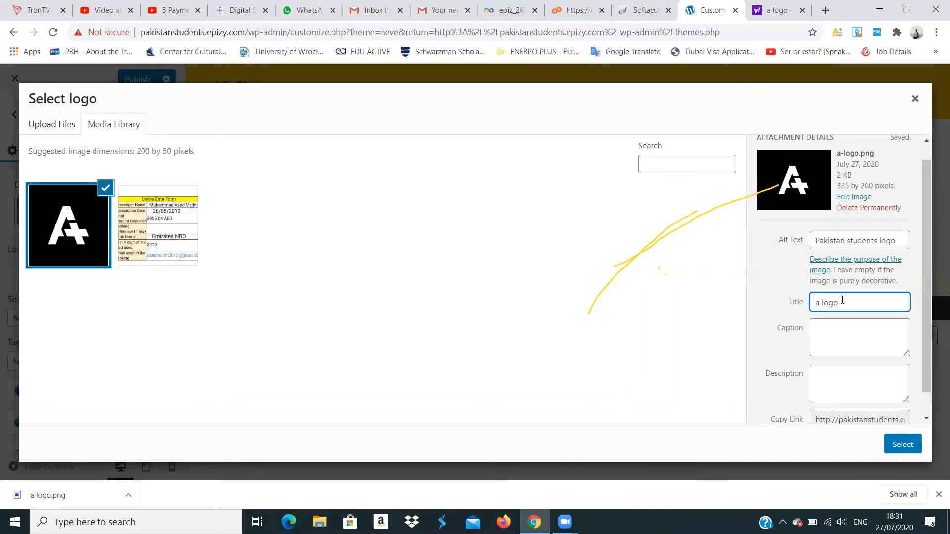
type("for pakistan")
type("students")
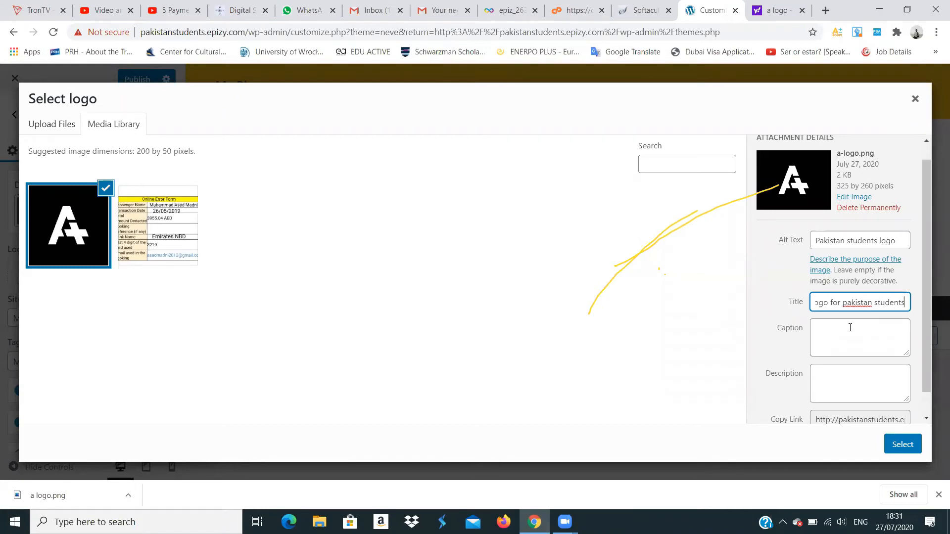
Add the caption "This is site logo for pakistan students." to the uploaded logo
left_click(851, 335)
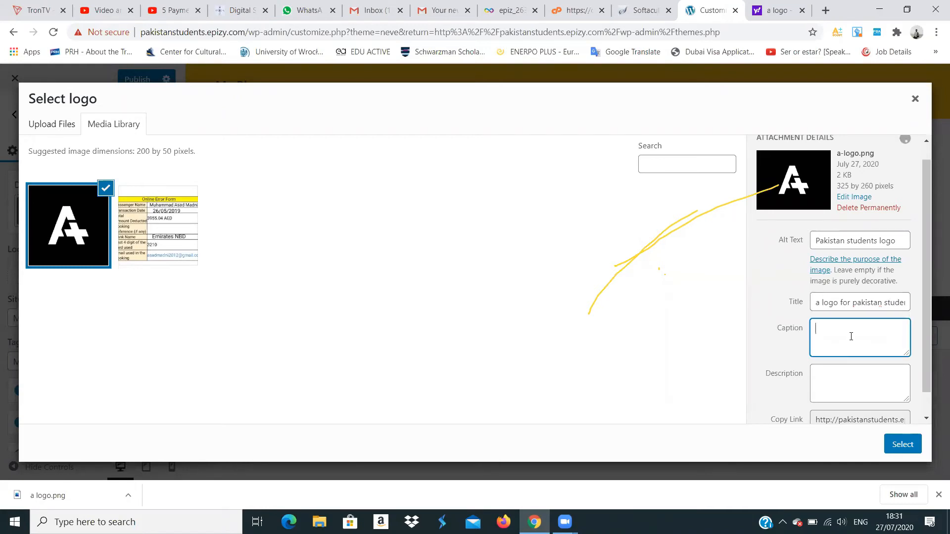
type("This is site logo for pakistan students.")
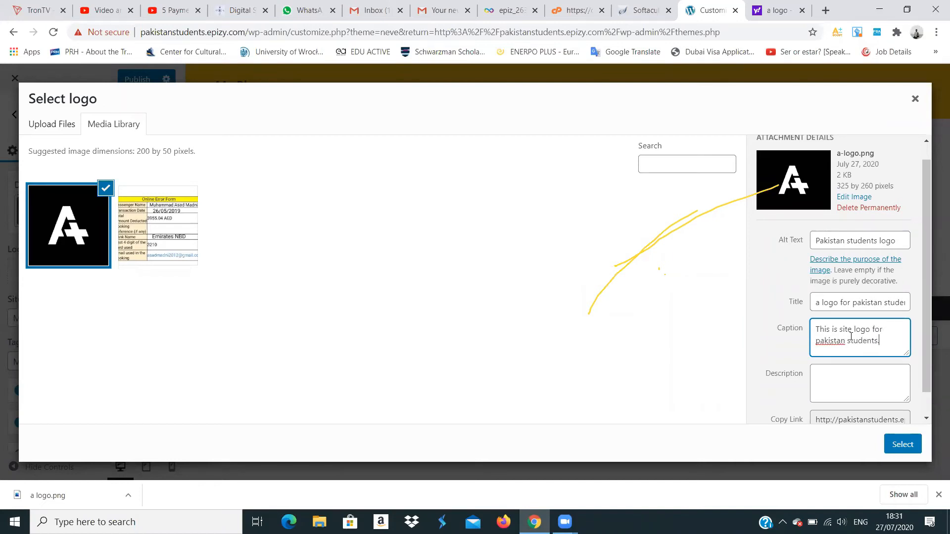
left_click(849, 371)
Choose the uploaded a-logo.png as the site logo and crop it closely around the whole letter A
left_click_drag(927, 335, 927, 363)
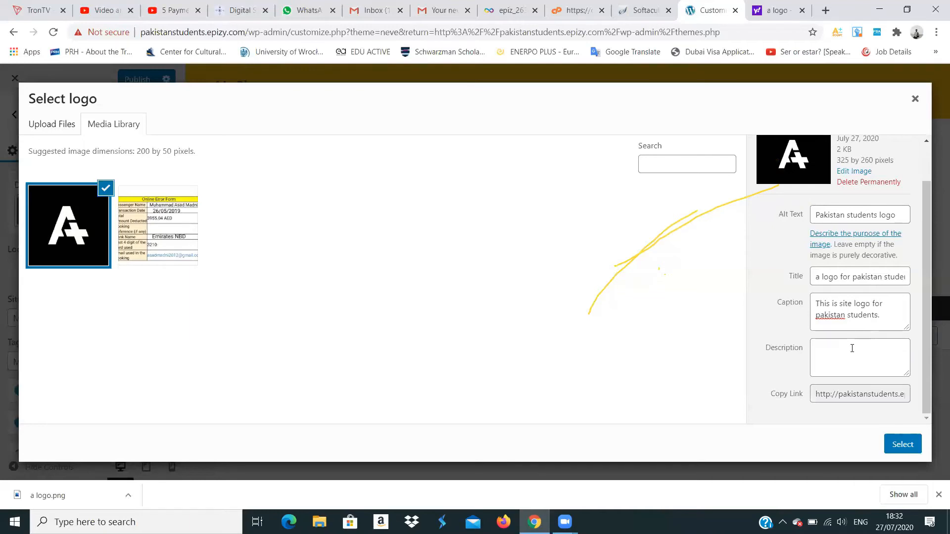
left_click(907, 446)
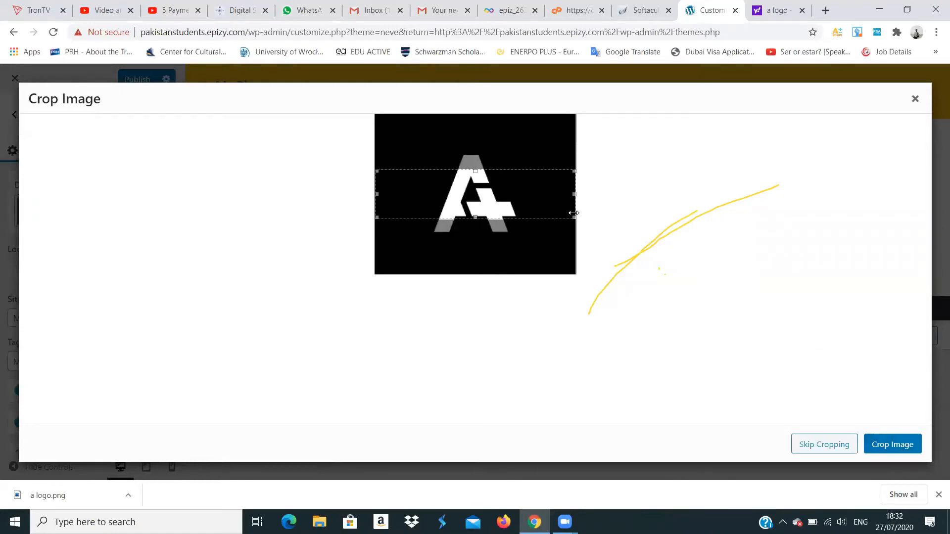
left_click_drag(573, 219, 569, 242)
left_click_drag(379, 169, 381, 149)
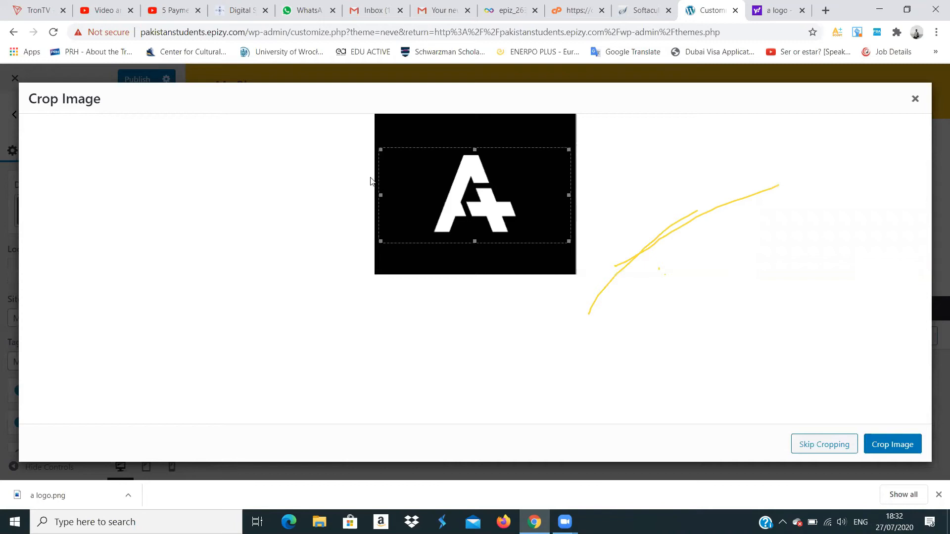
left_click_drag(381, 195, 417, 198)
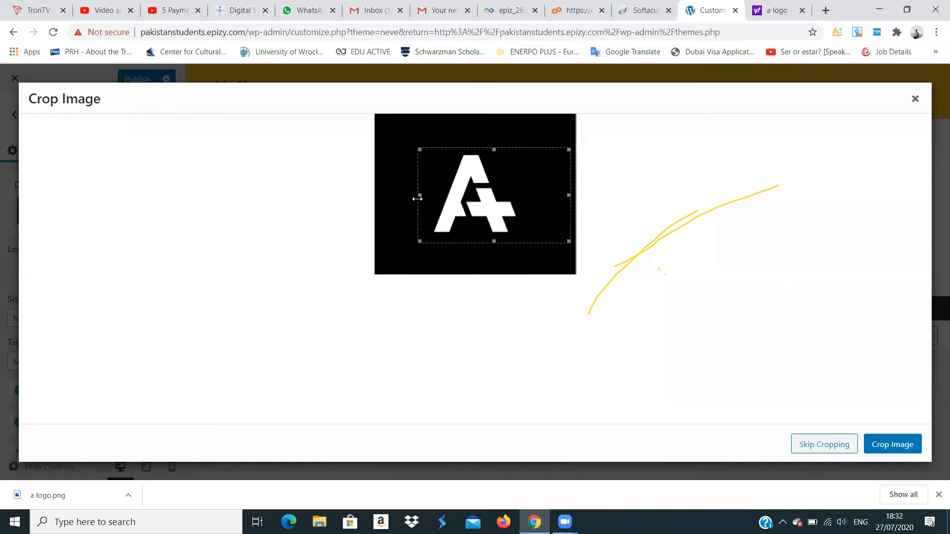
left_click_drag(567, 198, 522, 202)
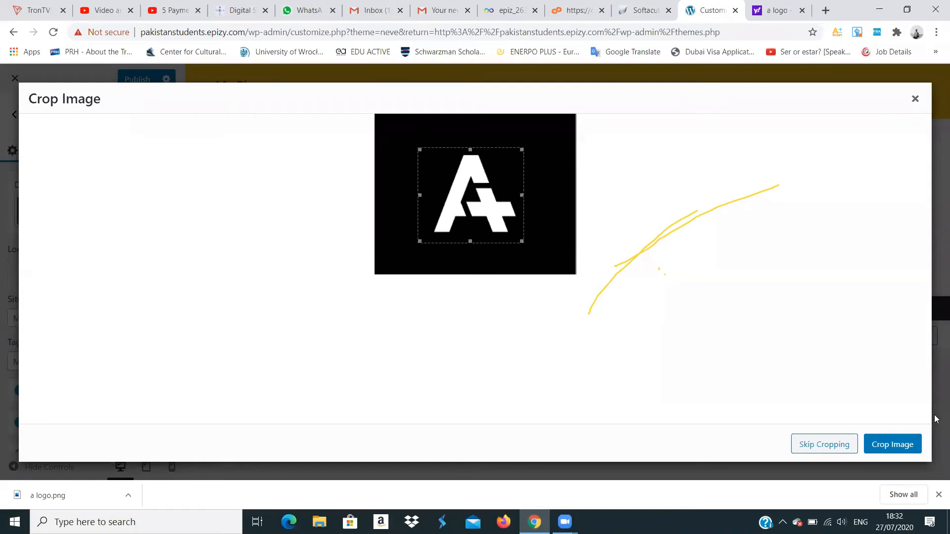
left_click(904, 444)
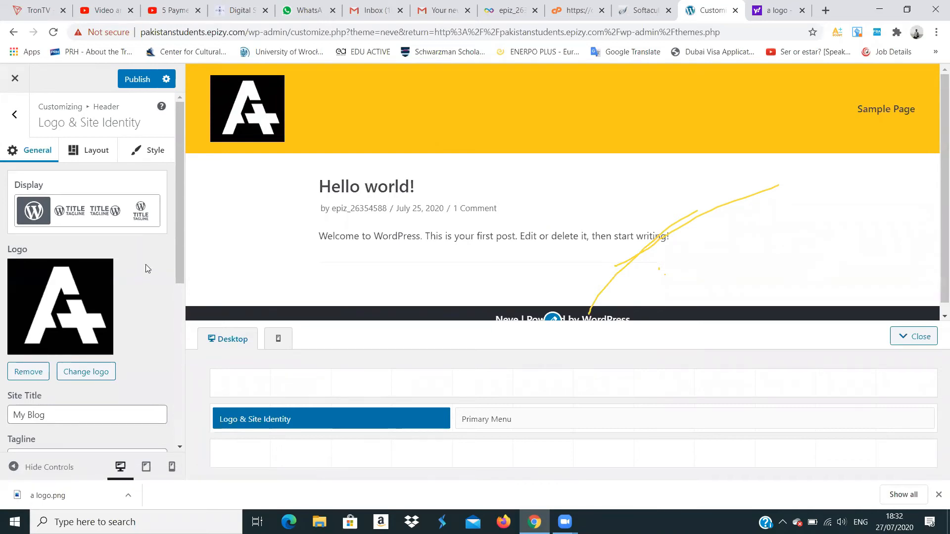
Replace the site title with "Pakistan students" in the header's logo and site identity settings
left_click_drag(182, 245, 176, 324)
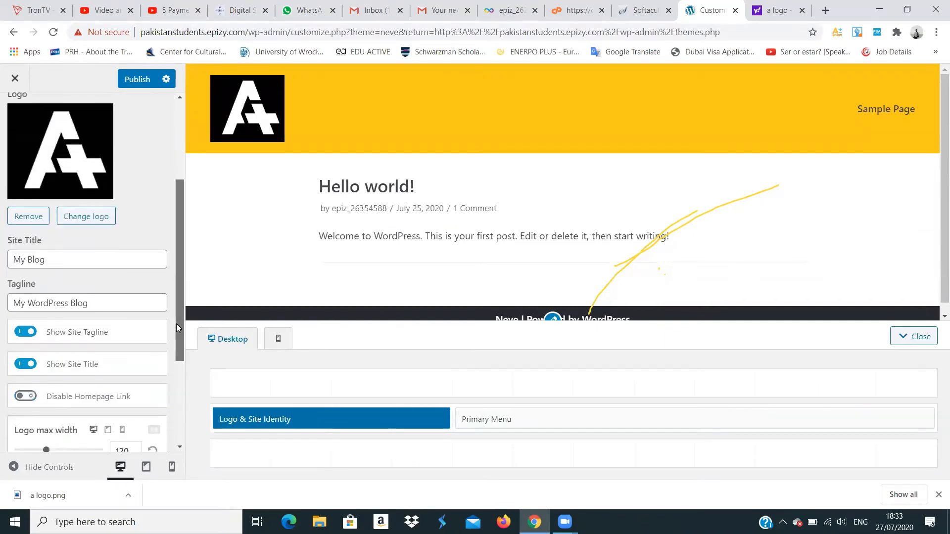
left_click(50, 262)
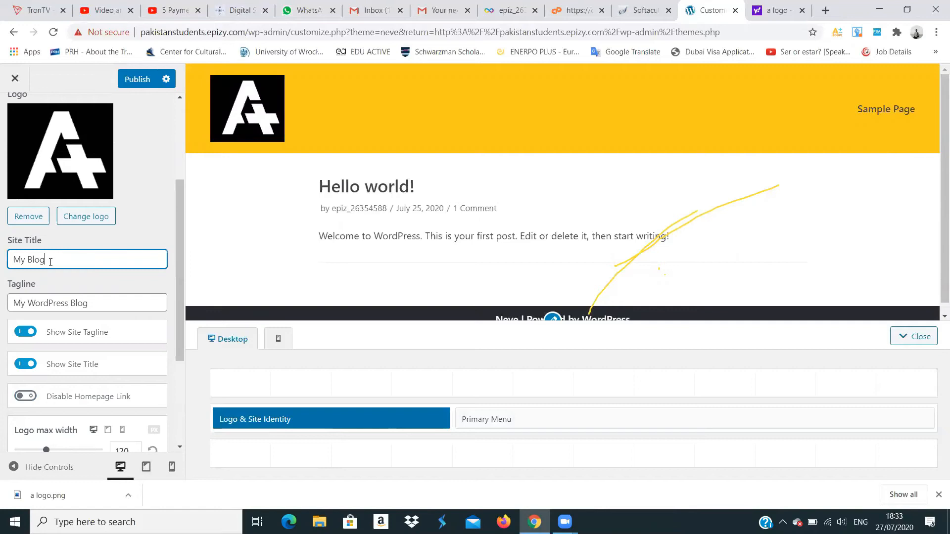
key("BackSpace")
key("BackSpace")
key("BackSpace")
key("BackSpace")
key("BackSpace")
key("BackSpace")
key("BackSpace")
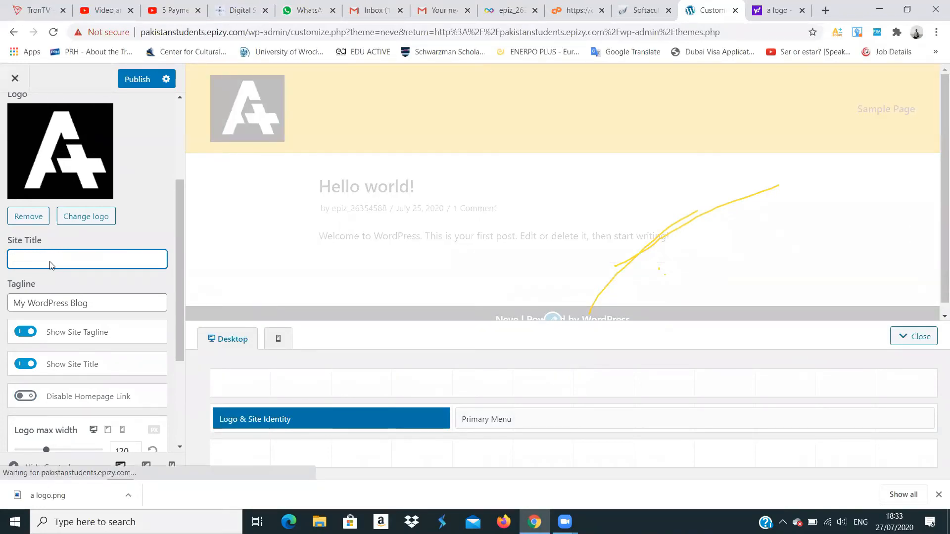
type("Pakistan students")
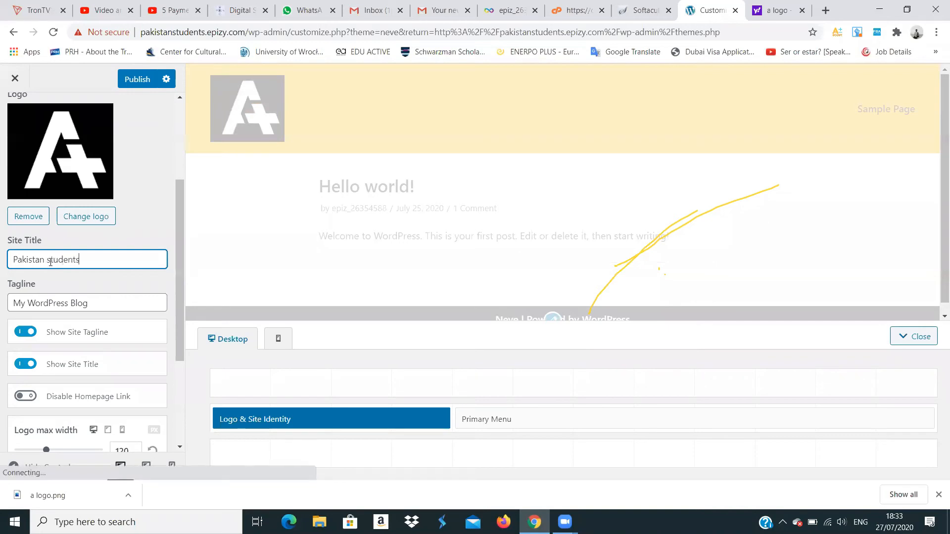
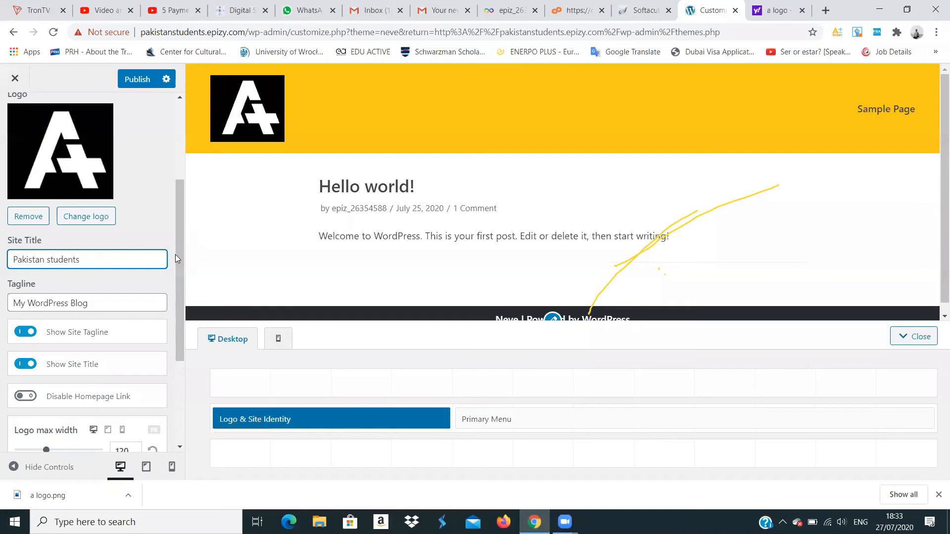
Check the remaining site identity options and publish the customizations
left_click_drag(175, 255, 181, 299)
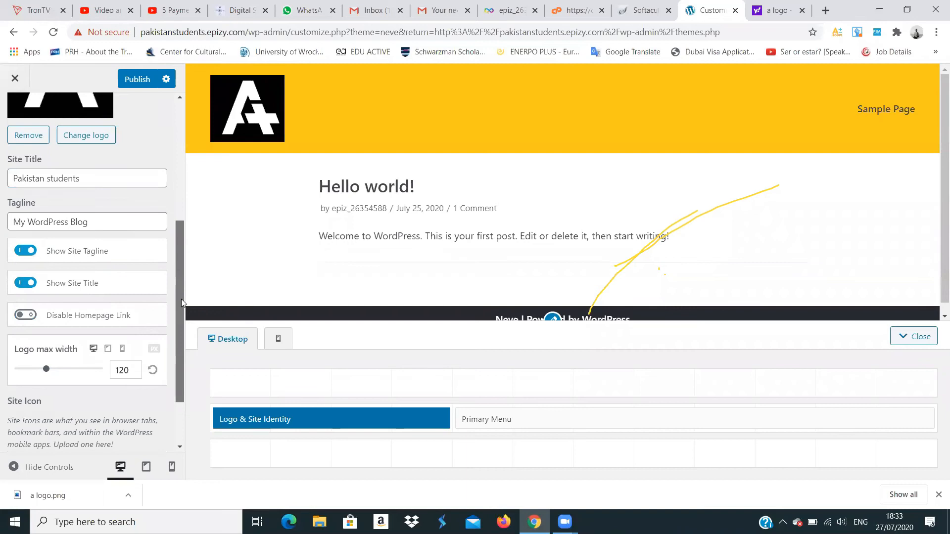
left_click_drag(181, 299, 181, 281)
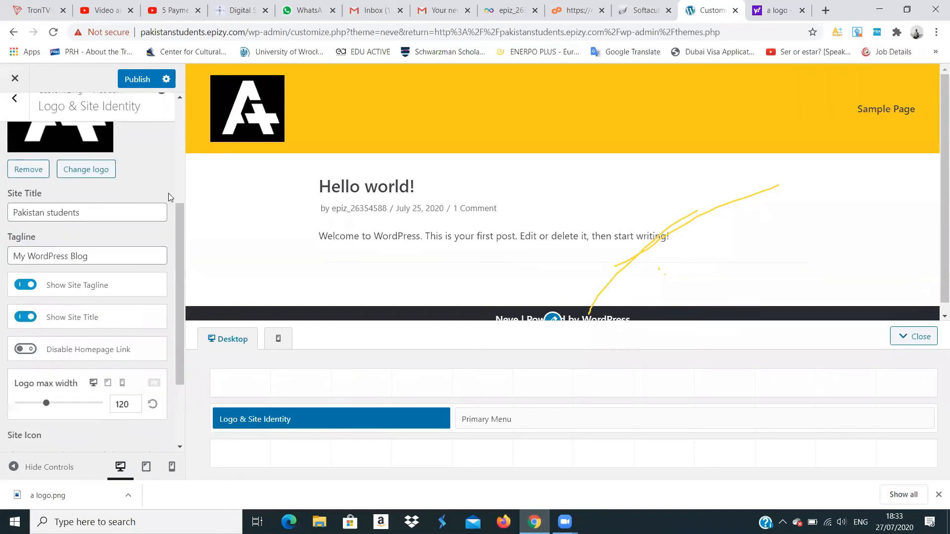
left_click(138, 80)
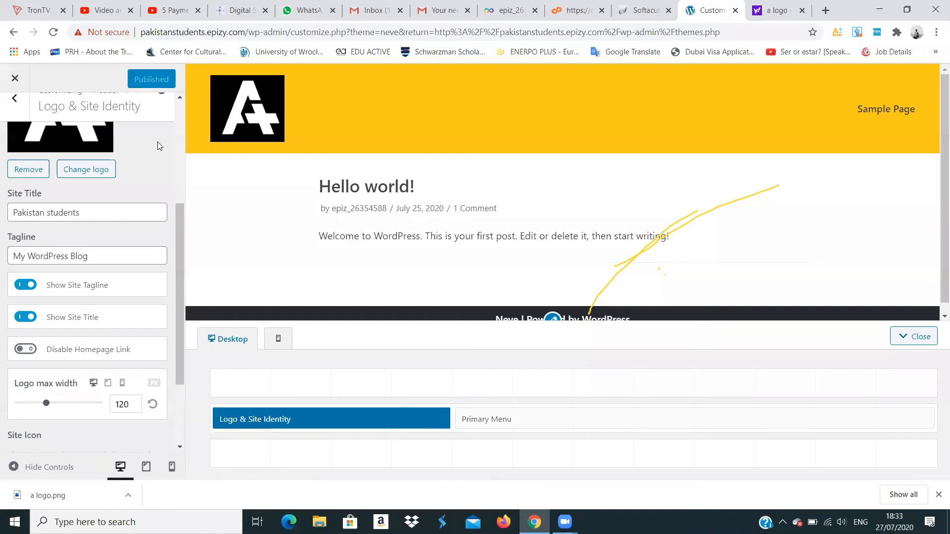
View the header's primary menu settings and return to the header overview
left_click_drag(179, 215, 186, 107)
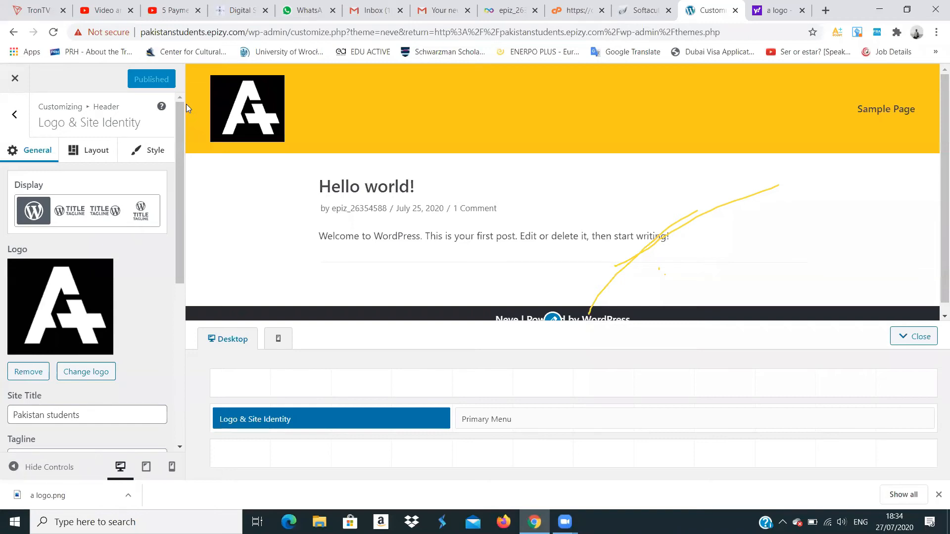
left_click(15, 113)
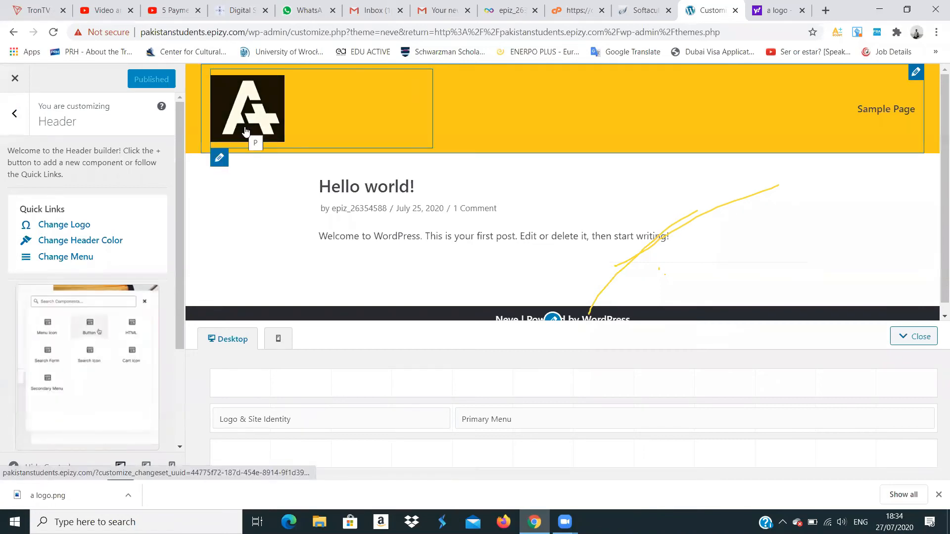
left_click(78, 259)
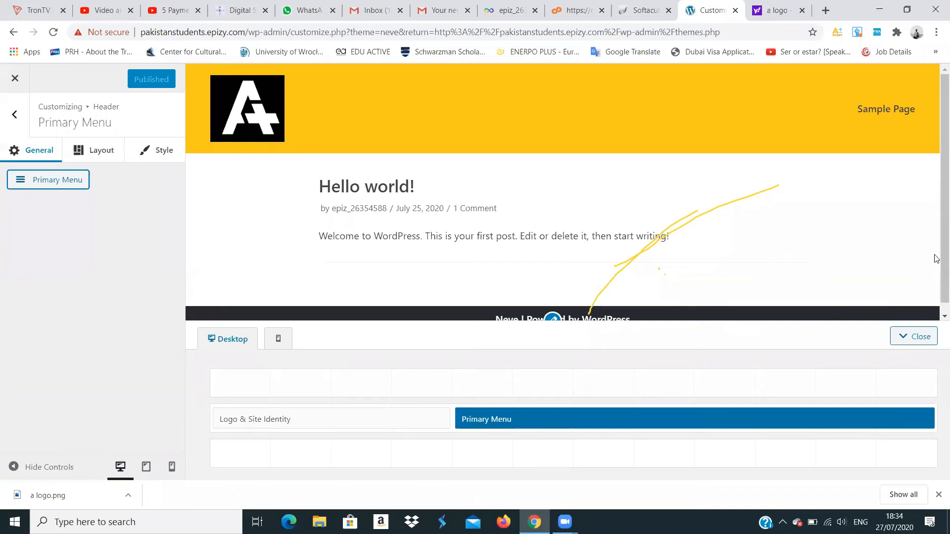
left_click_drag(934, 268, 935, 232)
left_click(8, 114)
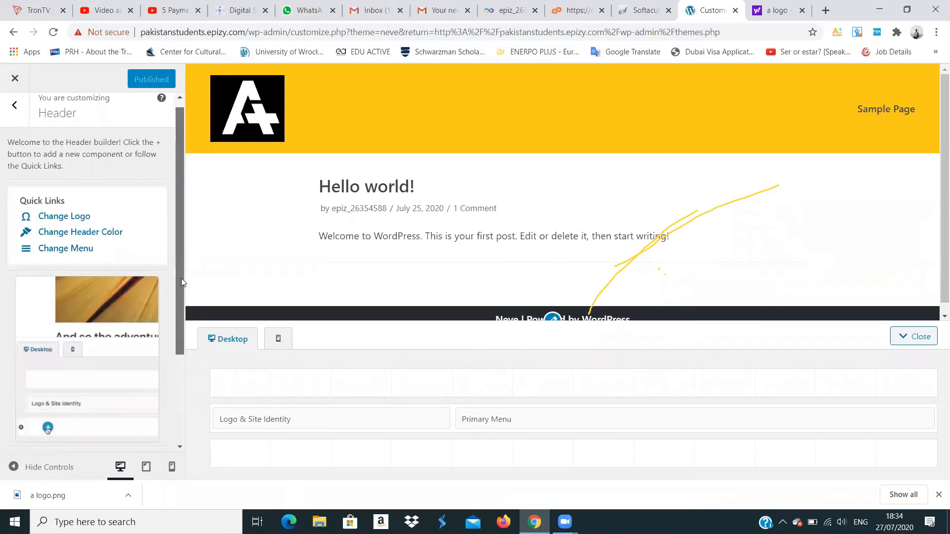
Apply the header preset with the logo on the left and the menu followed by a search icon on the right
scroll(181, 292, "down", 2)
left_click_drag(181, 305, 181, 334)
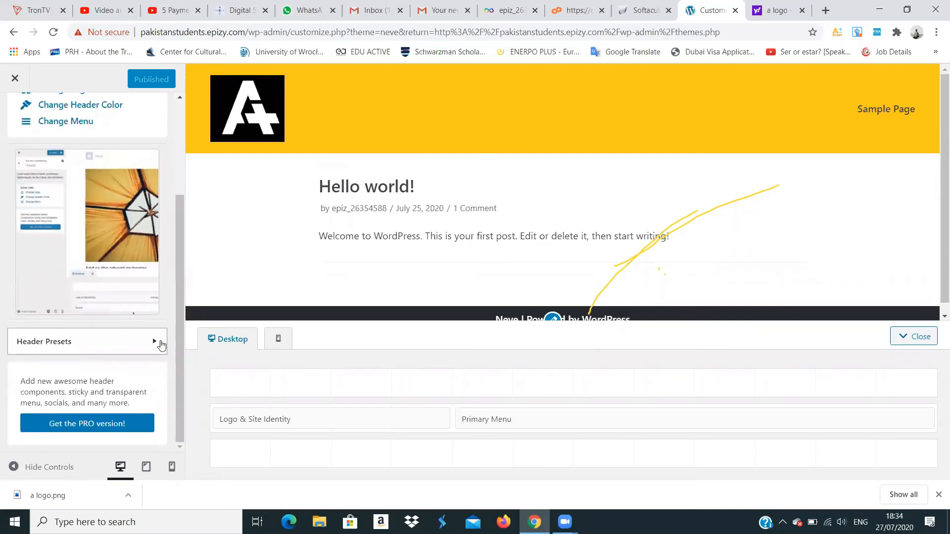
left_click(121, 343)
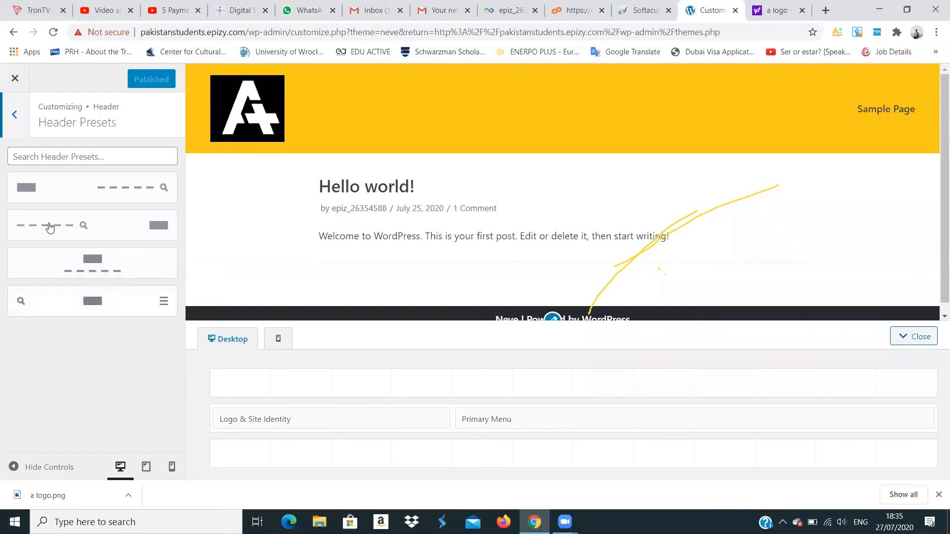
left_click(69, 187)
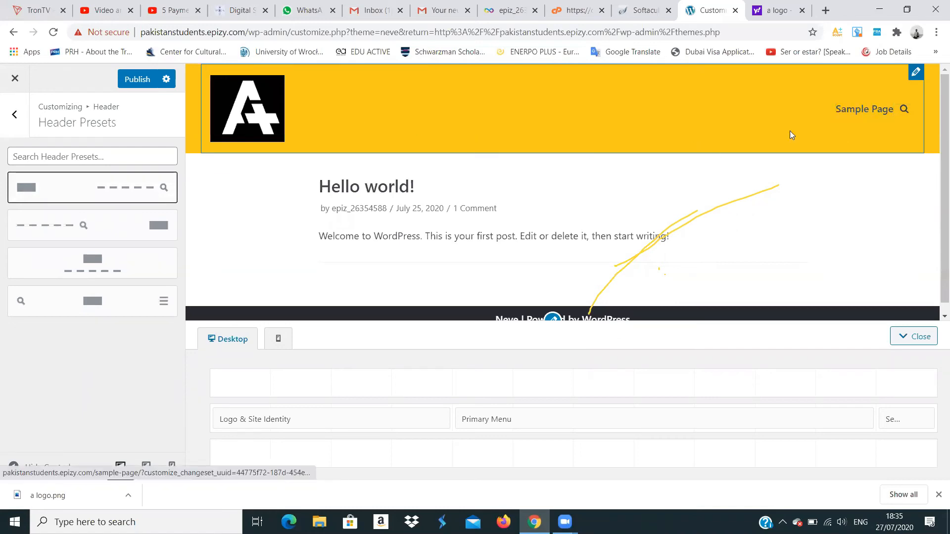
left_click(13, 118)
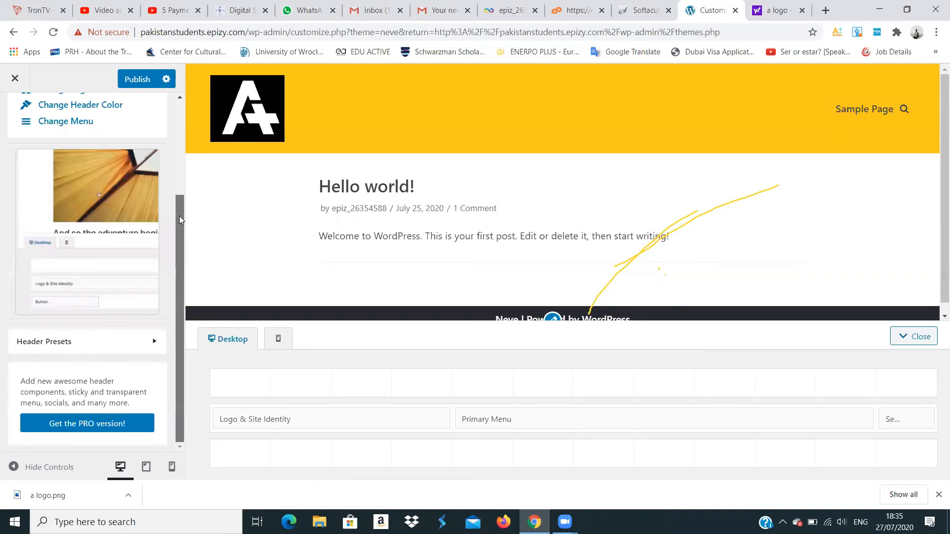
Create a new menu named Home and assign it to the Primary Menu location
left_click_drag(179, 215, 179, 147)
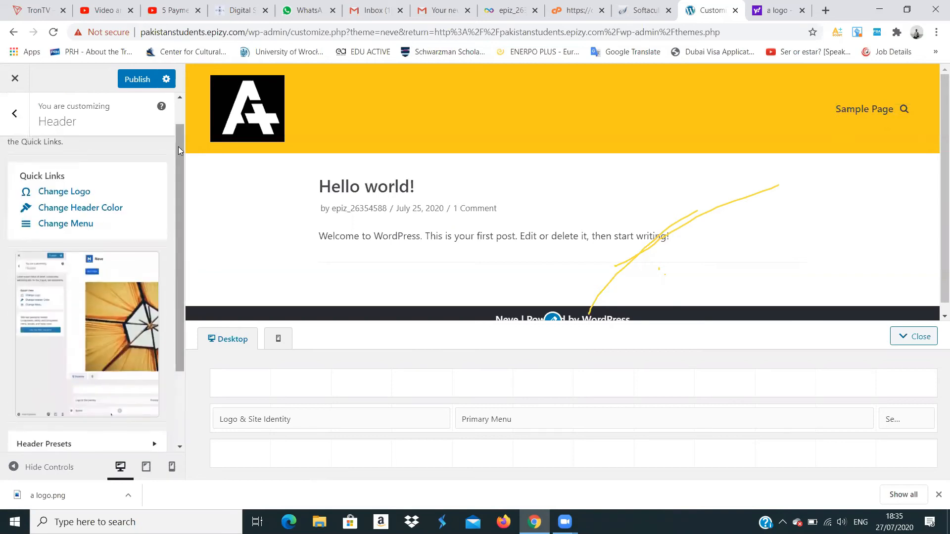
left_click(85, 227)
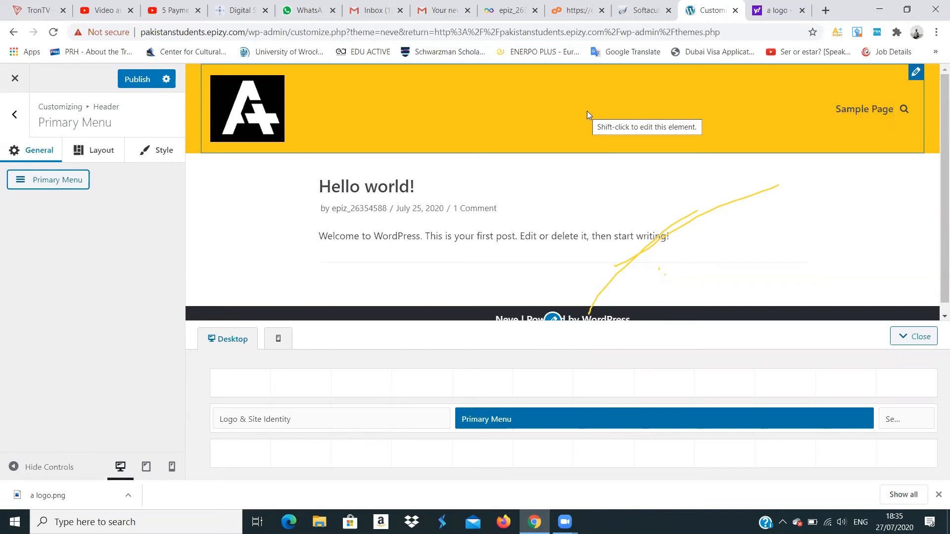
left_click(49, 180)
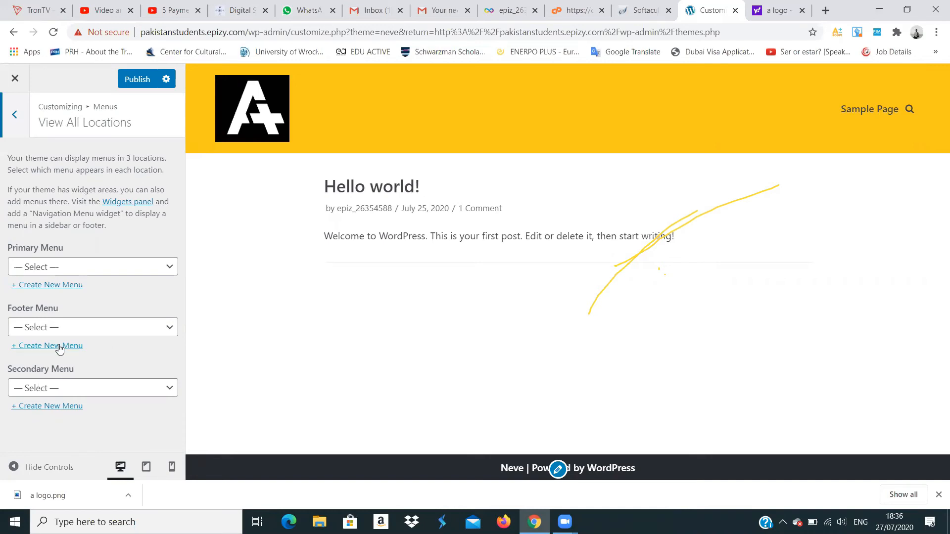
left_click(167, 269)
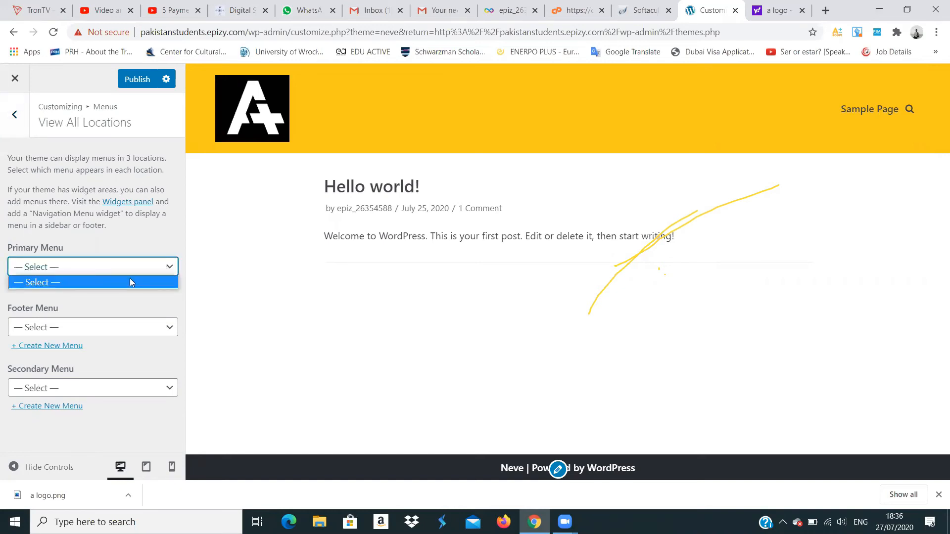
left_click(169, 267)
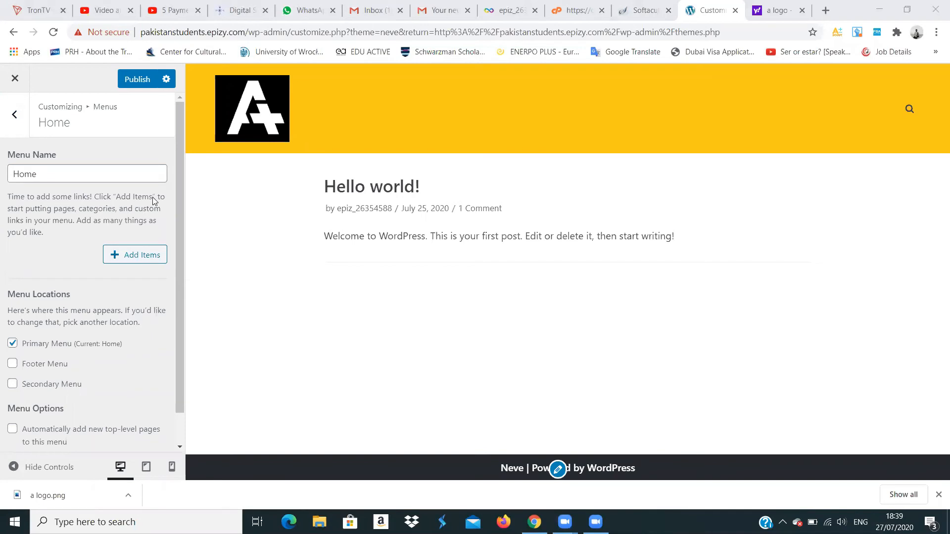
Go back to the main customizer sections and reopen the Home menu for editing
left_click(15, 115)
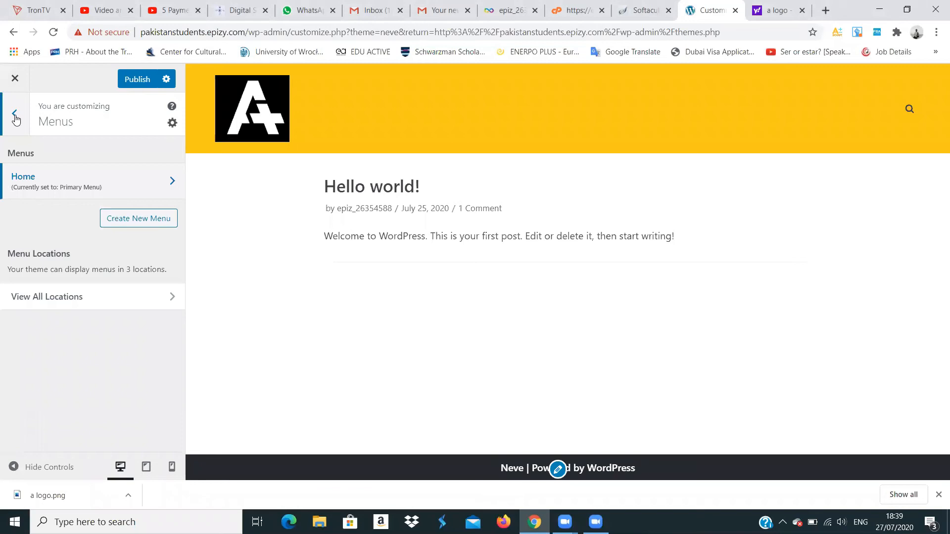
left_click(15, 117)
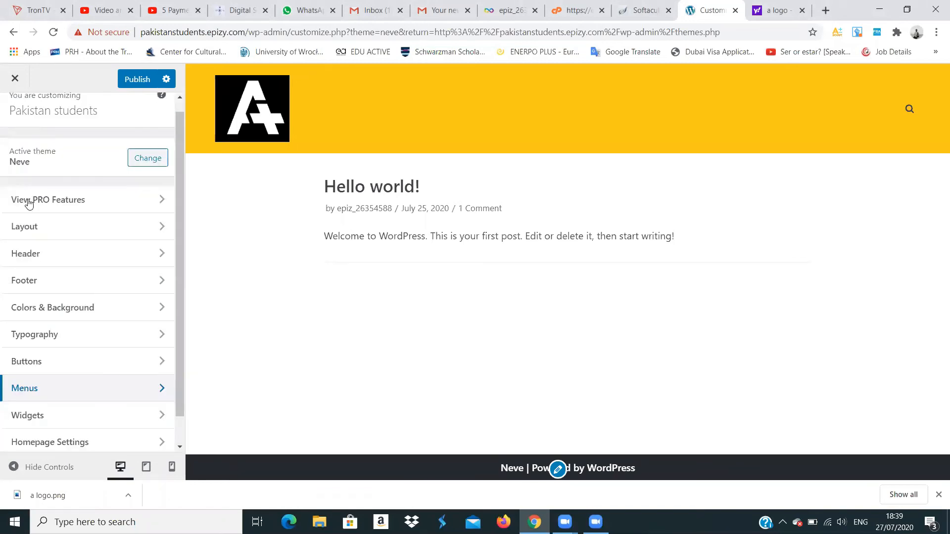
left_click(51, 389)
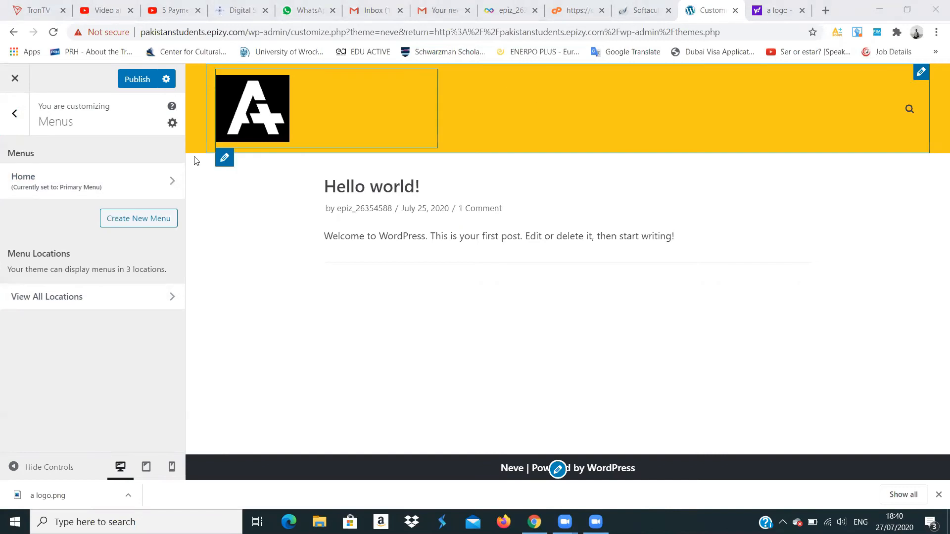
left_click(60, 185)
left_click(59, 186)
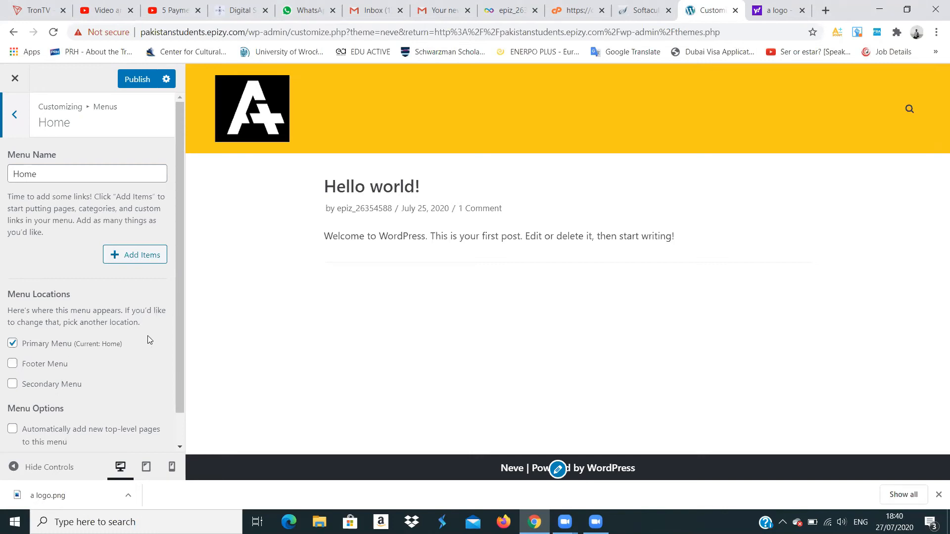
Add a new page called "About us" and the existing Sample Page to the Home menu
left_click(136, 258)
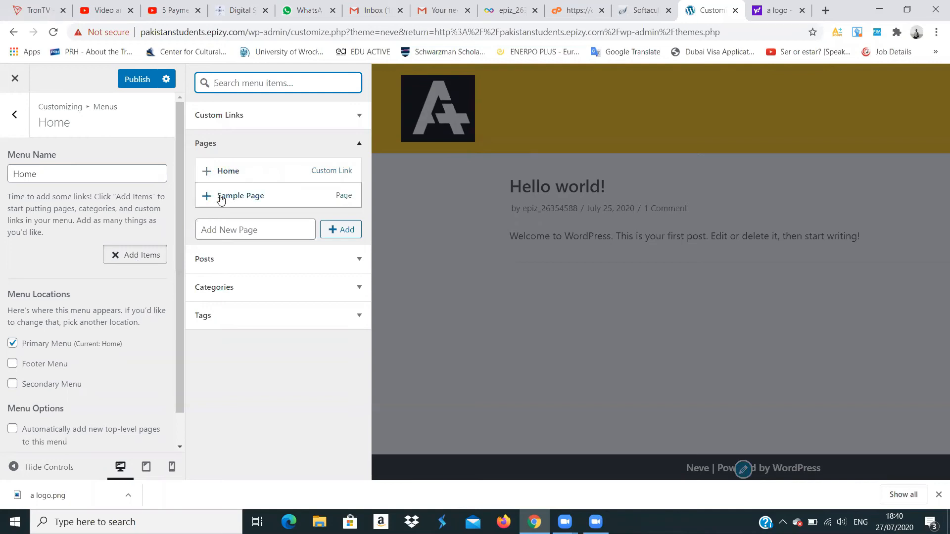
left_click(261, 235)
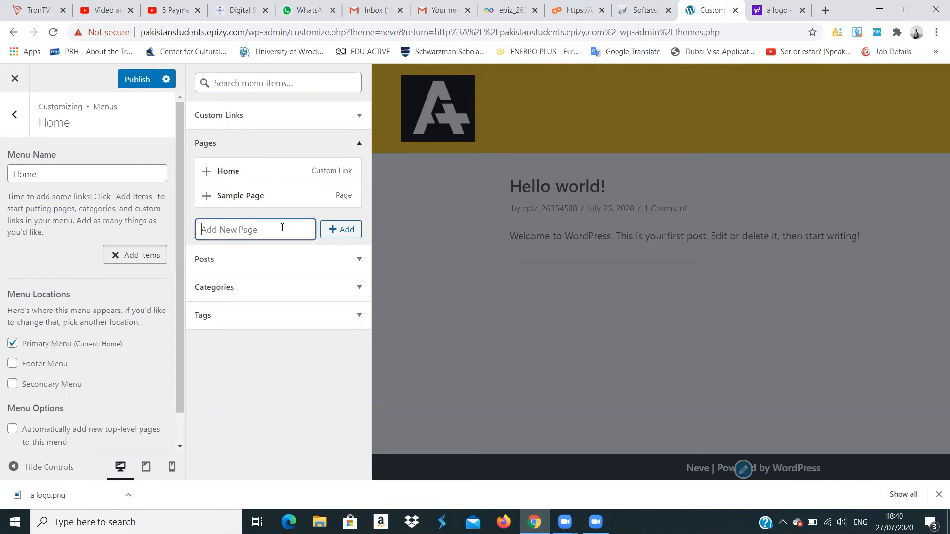
type("About us")
left_click(345, 230)
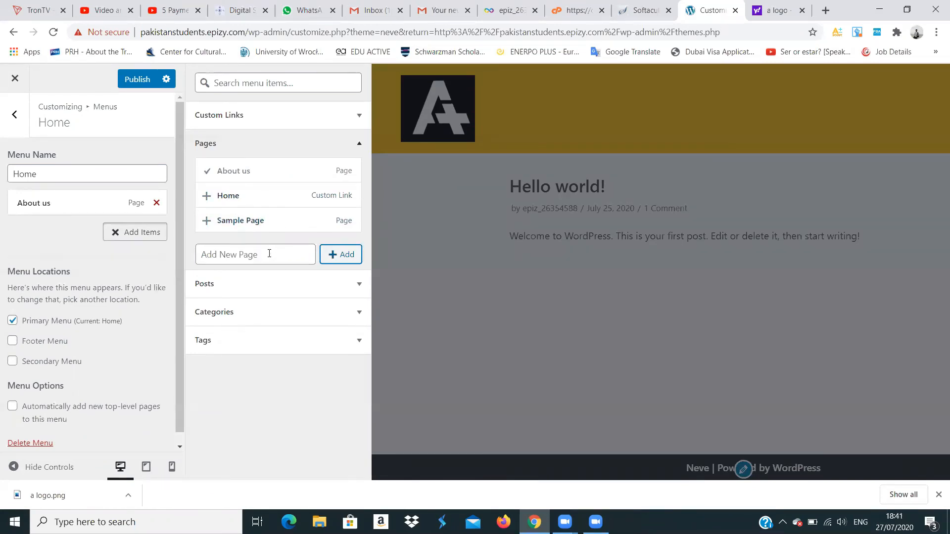
left_click(244, 223)
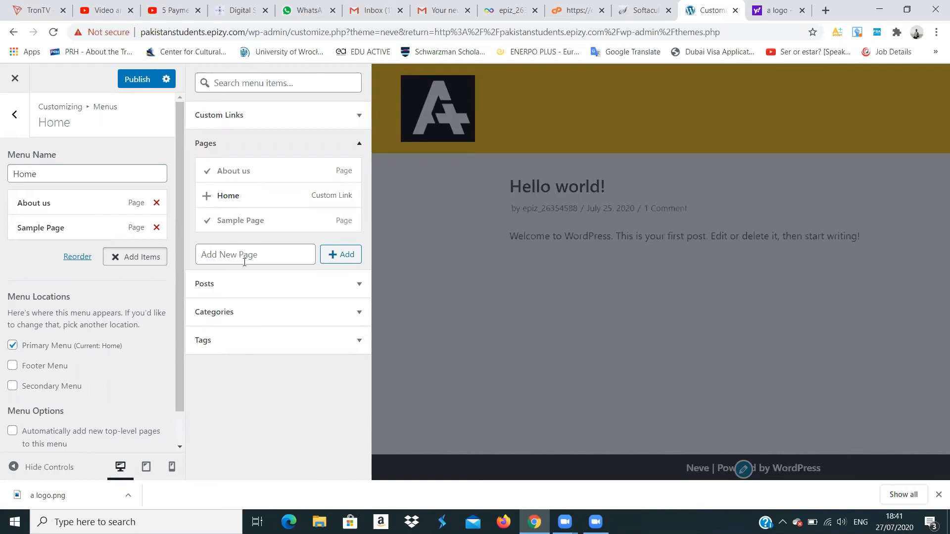
Create two more pages, "Contact us" and "Workstation", as items of the Home menu
left_click(222, 253)
type("C")
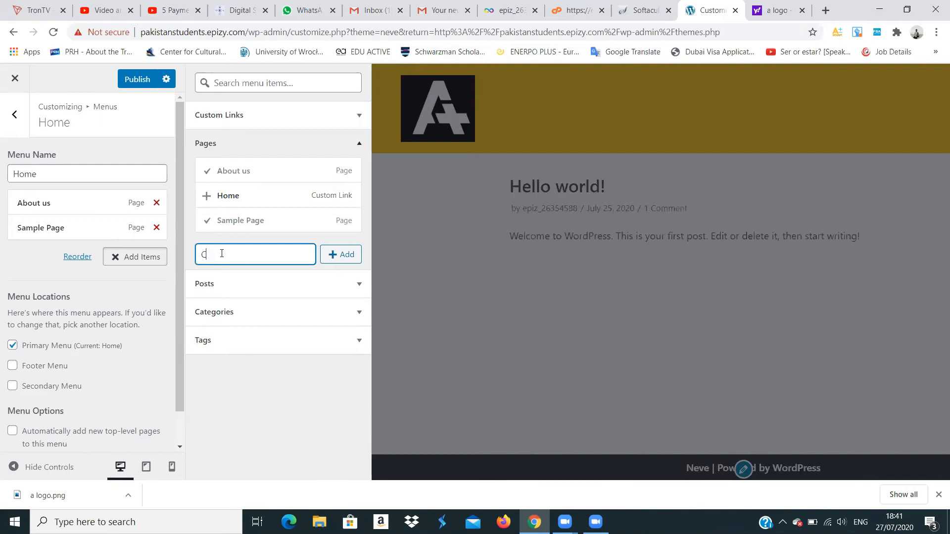
type("ontact us")
left_click(335, 261)
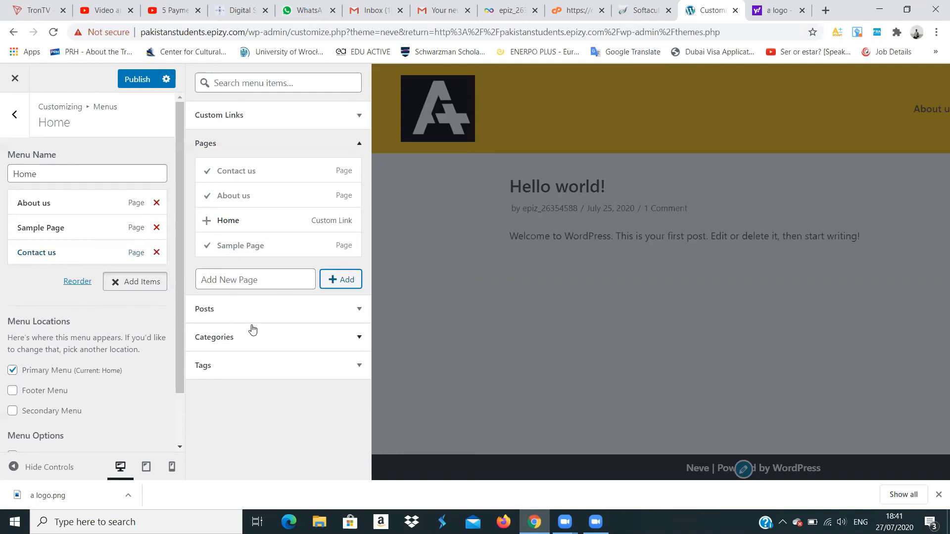
left_click(284, 282)
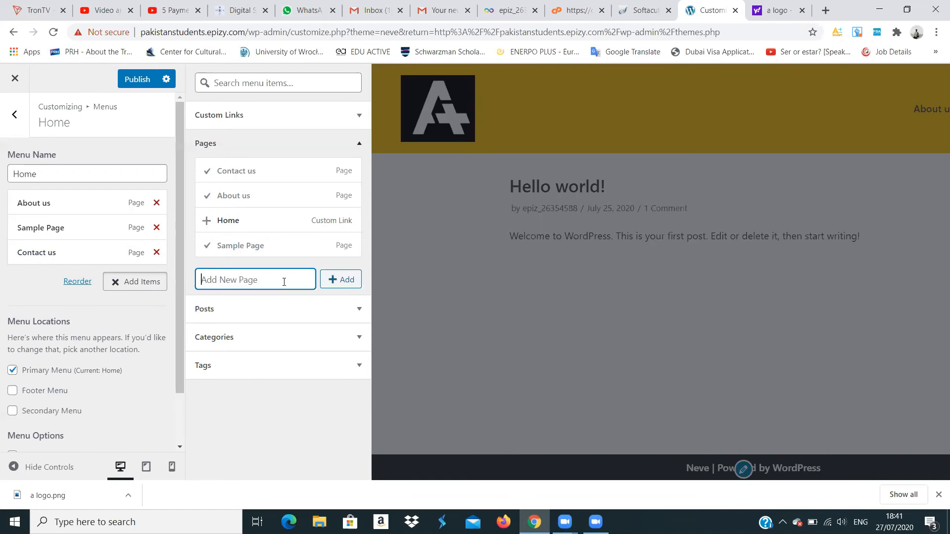
type("Workstation")
left_click(346, 279)
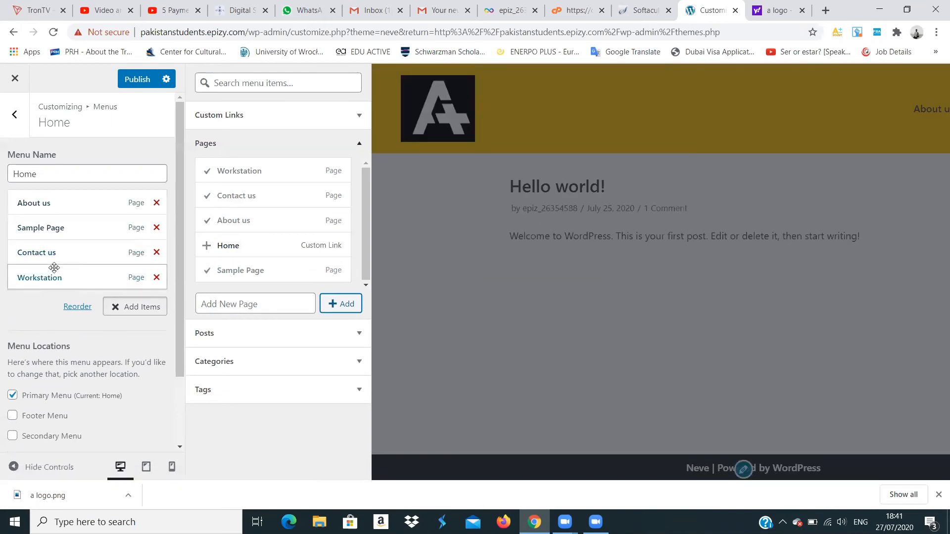
Publish the Home menu and reorder its items so that Contact us comes last, after Workstation
left_click(141, 82)
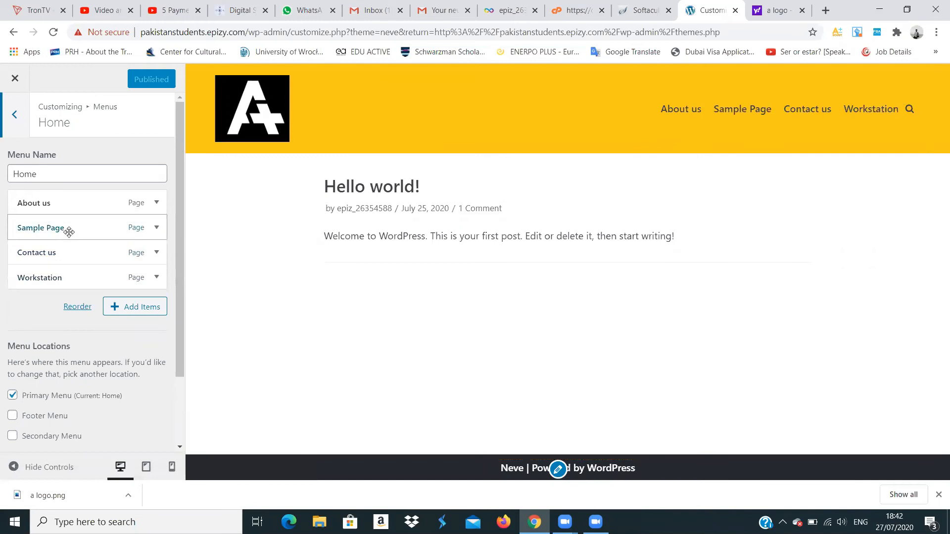
left_click_drag(59, 228, 57, 280)
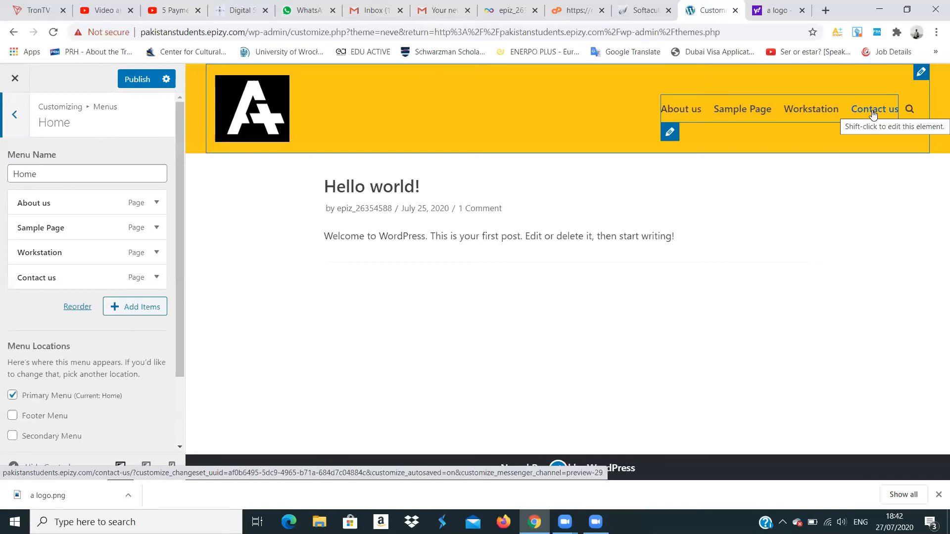
Publish the reordered Home menu and open the same customizer address in a new browser tab
left_click(133, 78)
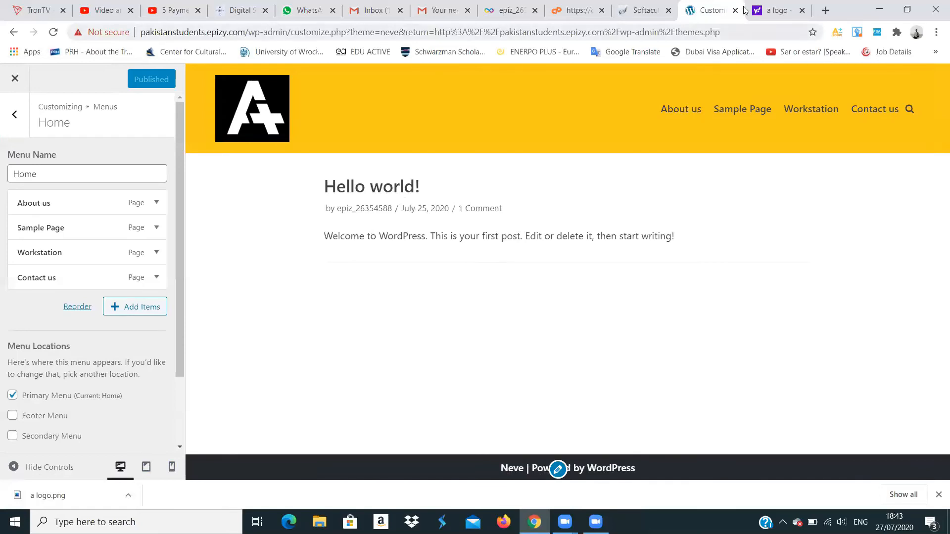
left_click(729, 29)
left_click_drag(600, 34, 131, 45)
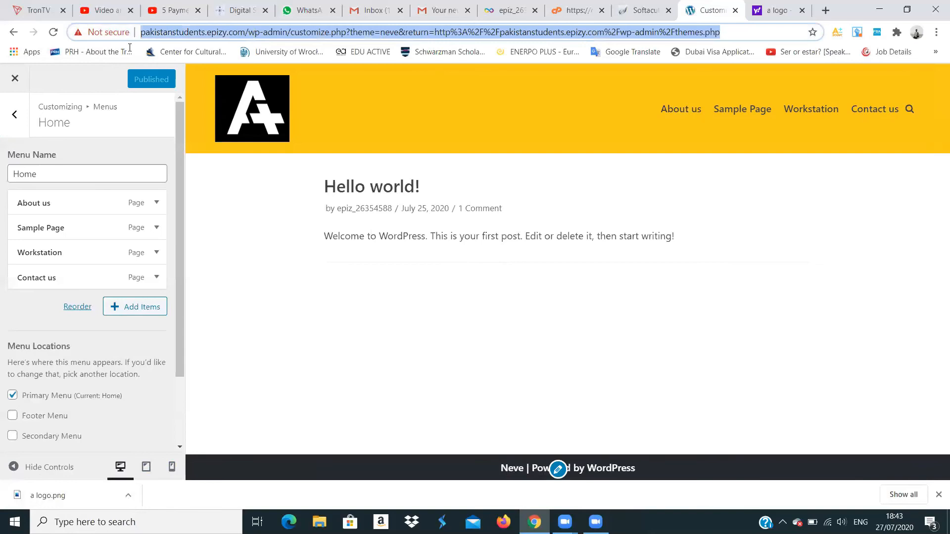
right_click(161, 37)
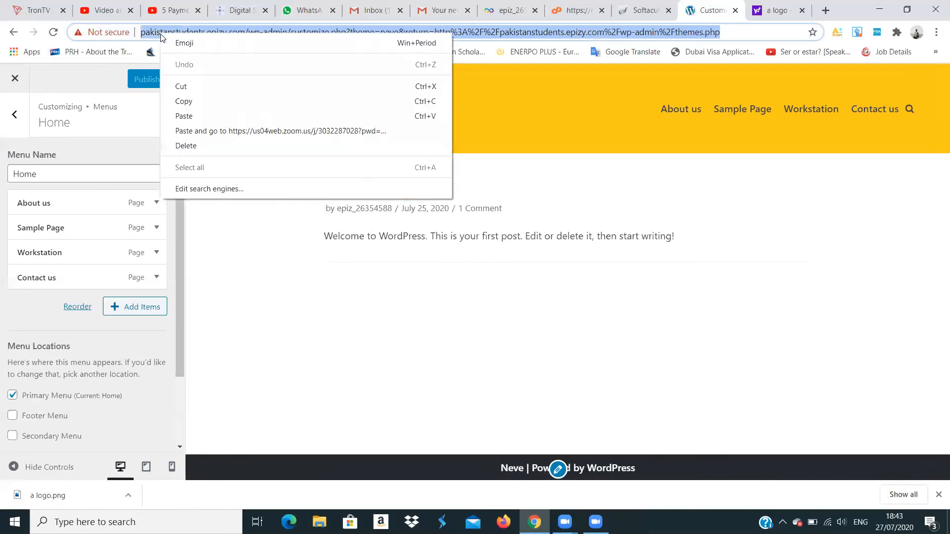
left_click(187, 87)
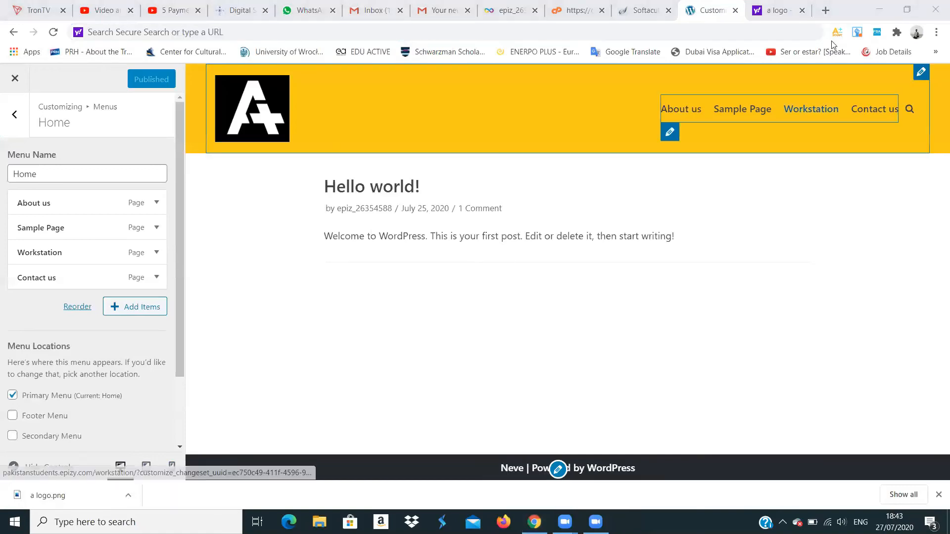
left_click(826, 10)
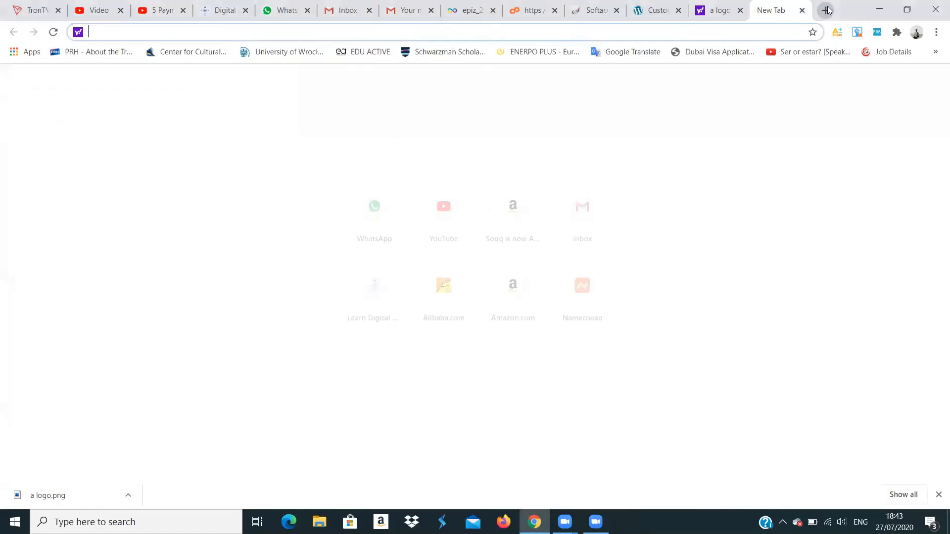
key("ctrl+v")
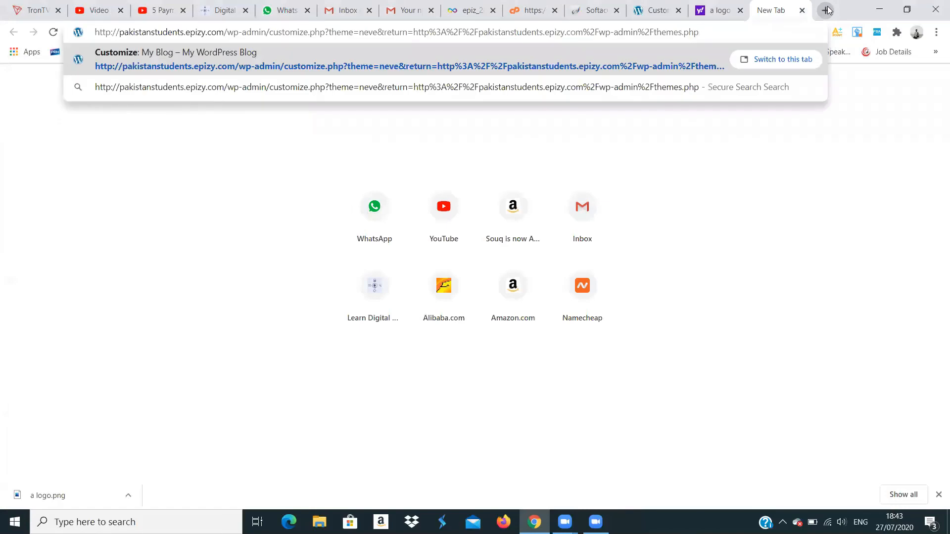
key("Return")
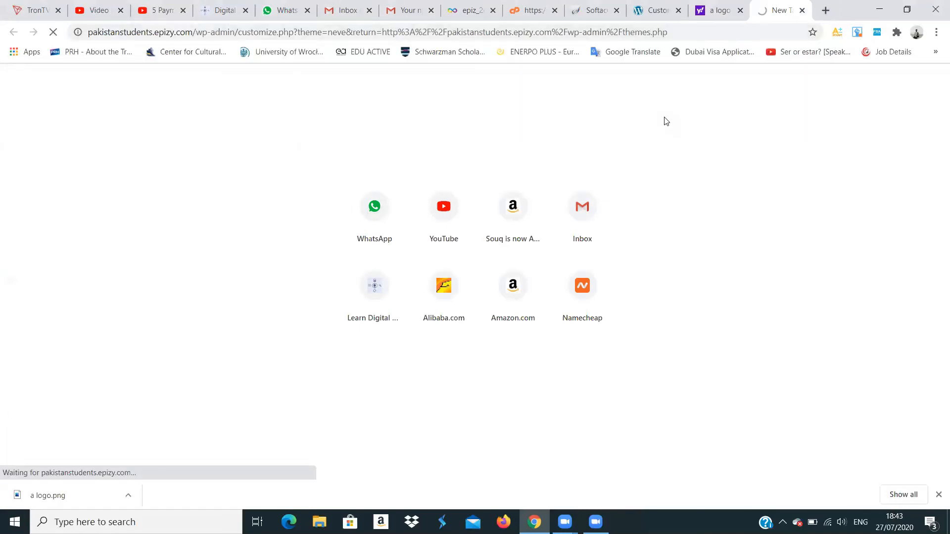
Review the Home menu's settings in the original customizer tab and the main customizer sections in the new one
left_click(656, 12)
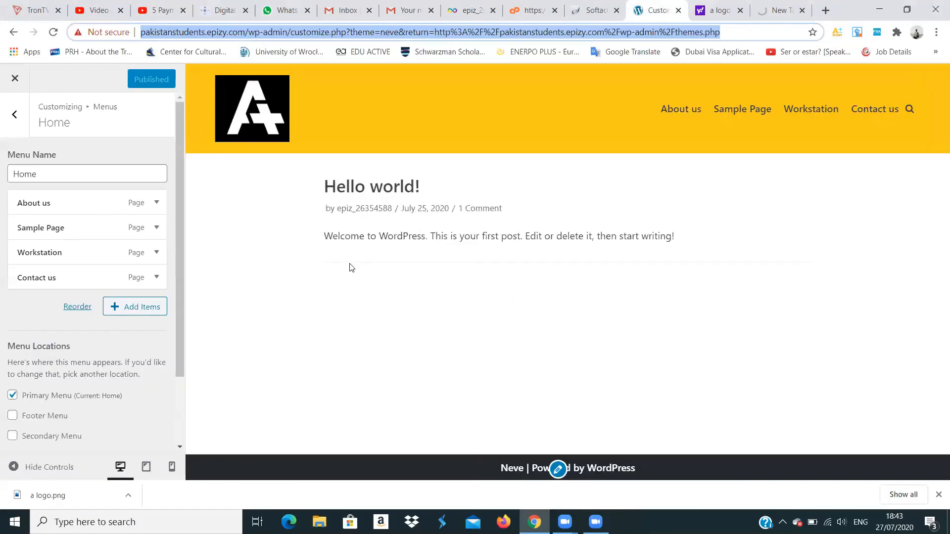
left_click_drag(180, 305, 177, 389)
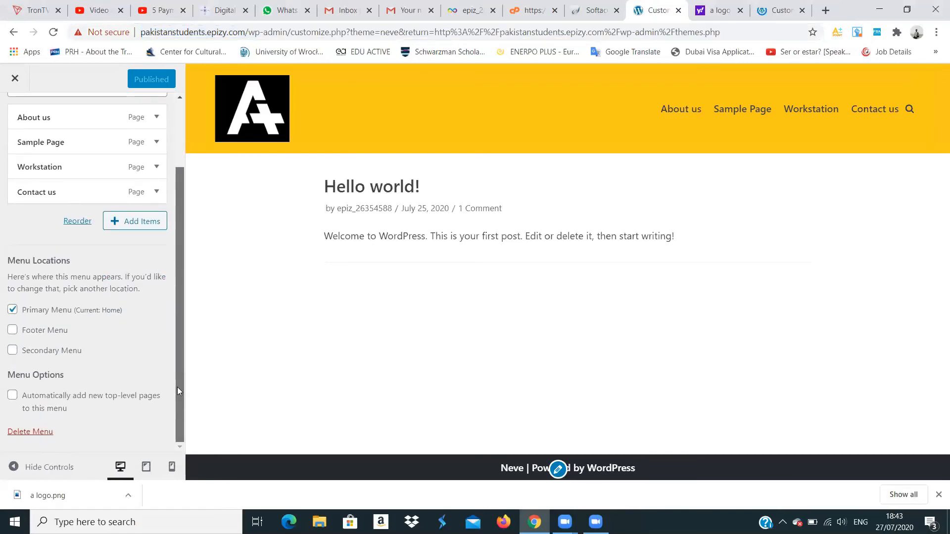
left_click_drag(177, 387, 179, 245)
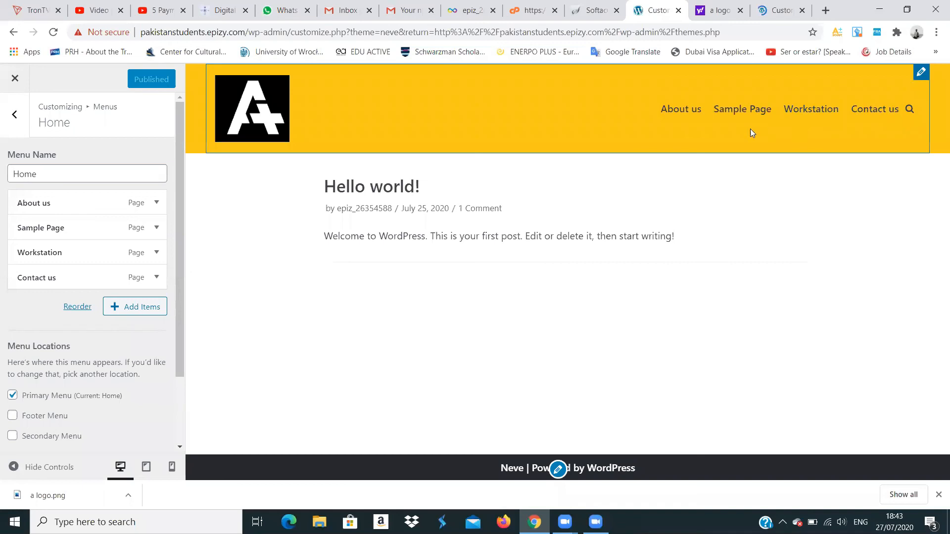
left_click(775, 7)
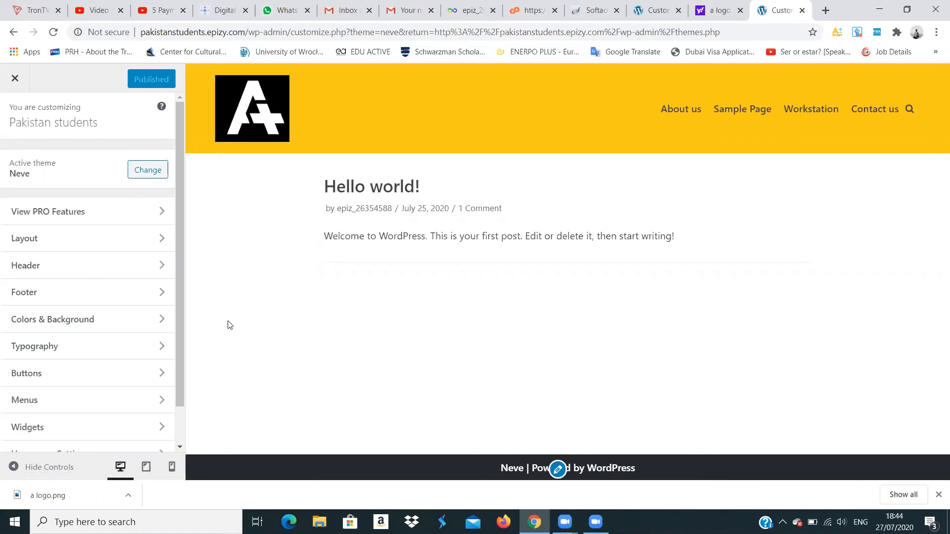
left_click_drag(180, 340, 187, 312)
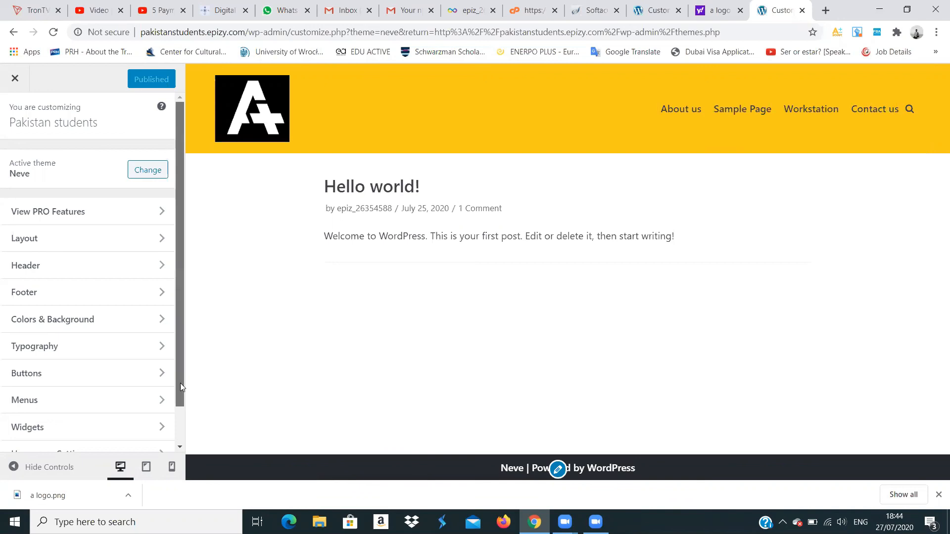
left_click_drag(179, 403, 179, 433)
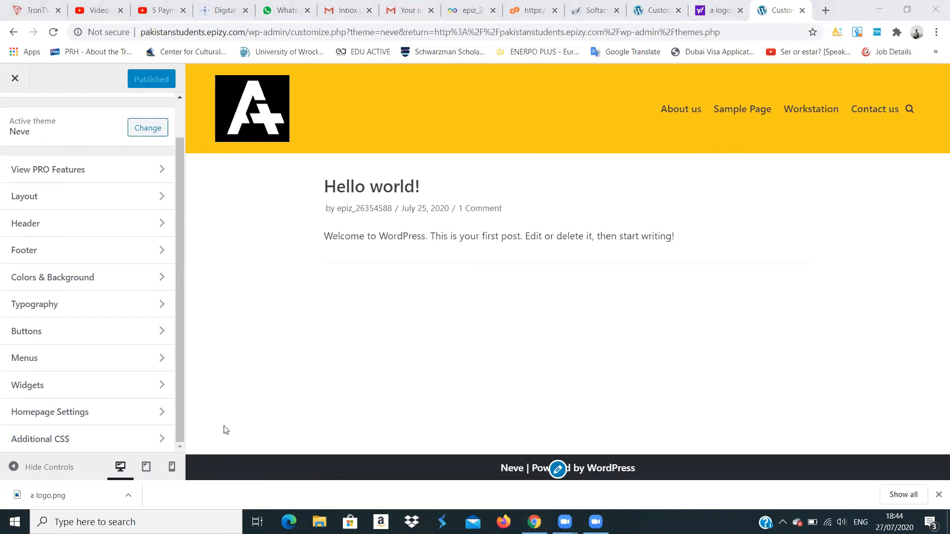
Preview the site at tablet size, compare it with the desktop view, and check its collapsible navigation menu
left_click(146, 467)
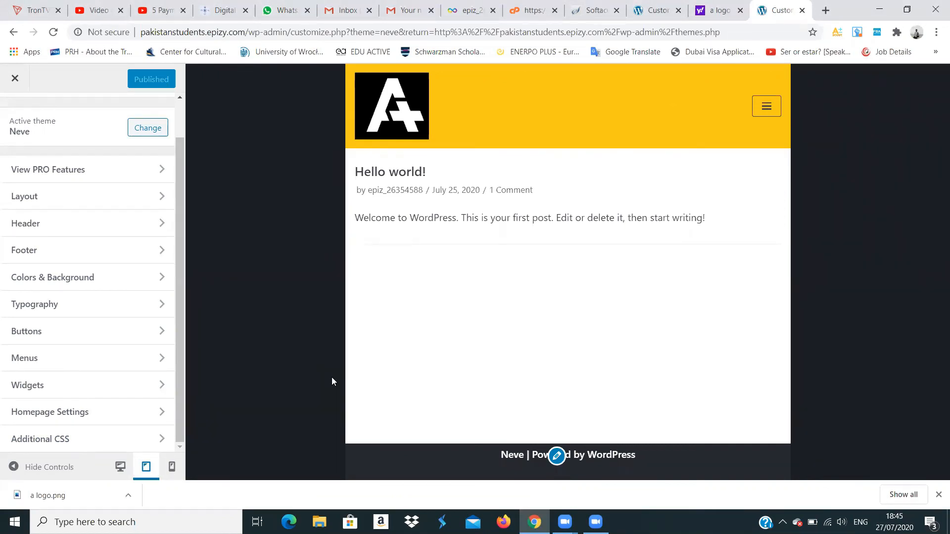
left_click(119, 466)
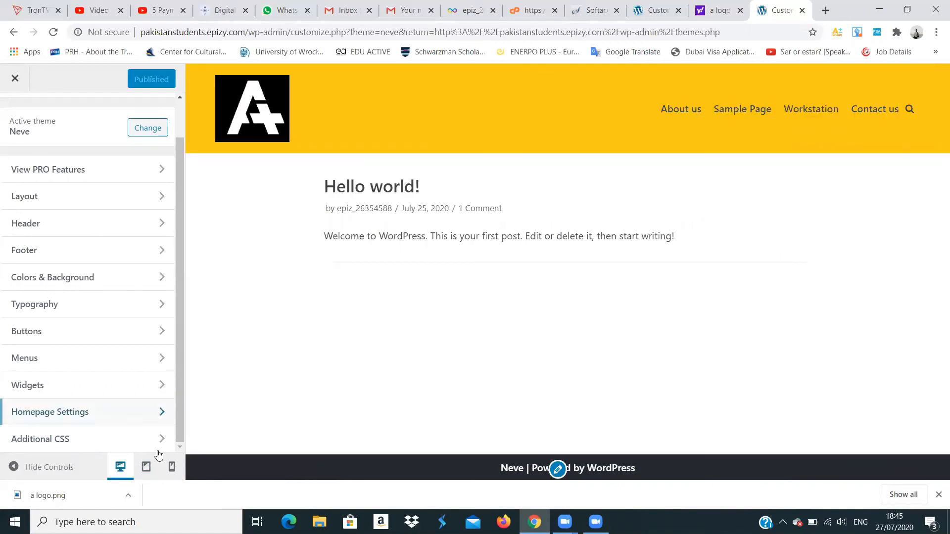
left_click(146, 466)
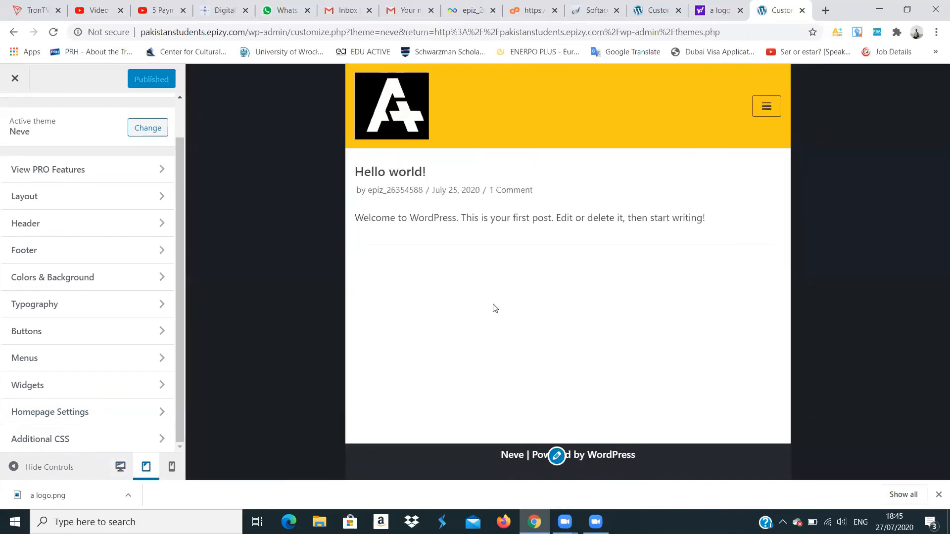
left_click(770, 108)
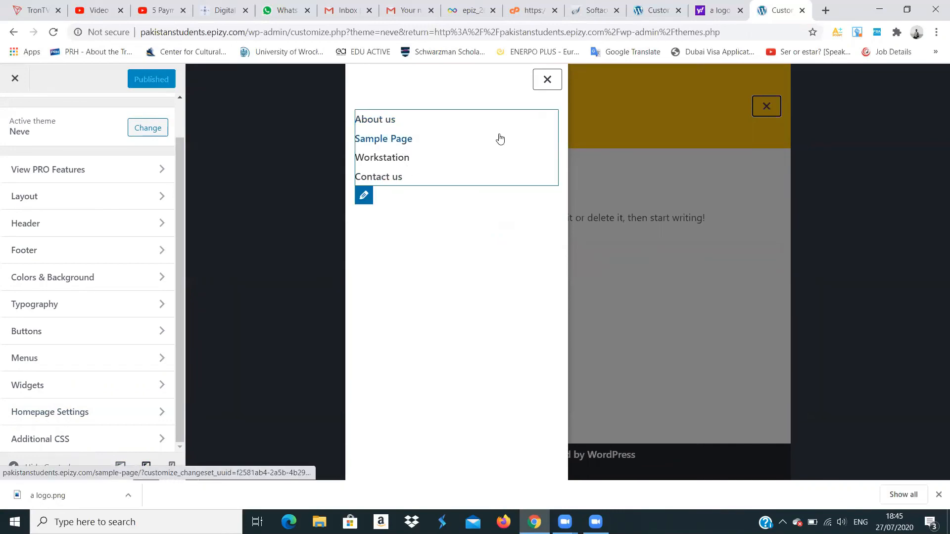
left_click(548, 80)
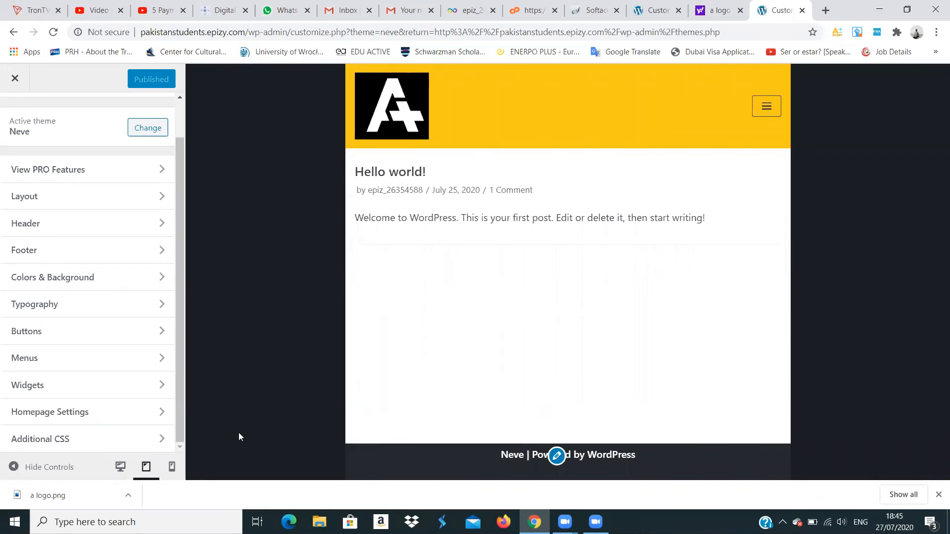
Preview the site at mobile size and check the entries of its collapsible navigation menu
left_click(173, 466)
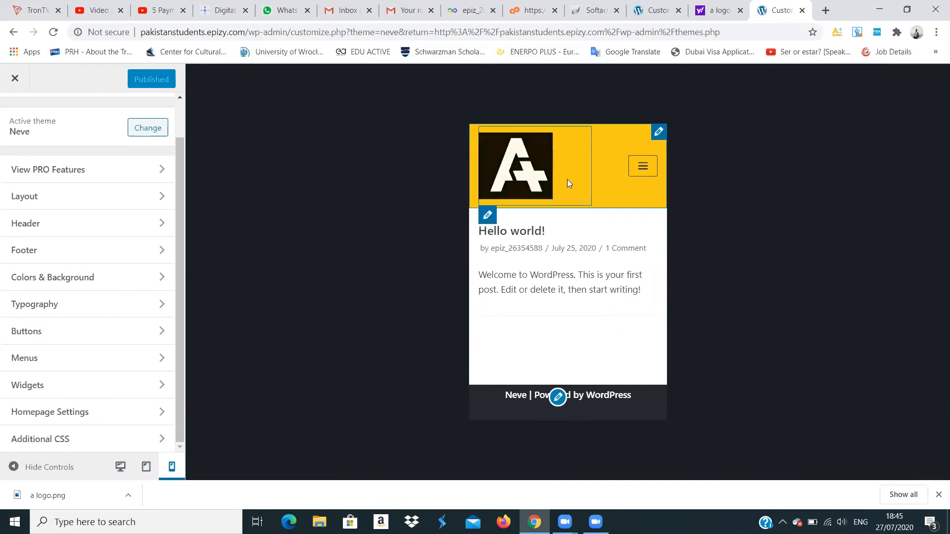
left_click(645, 165)
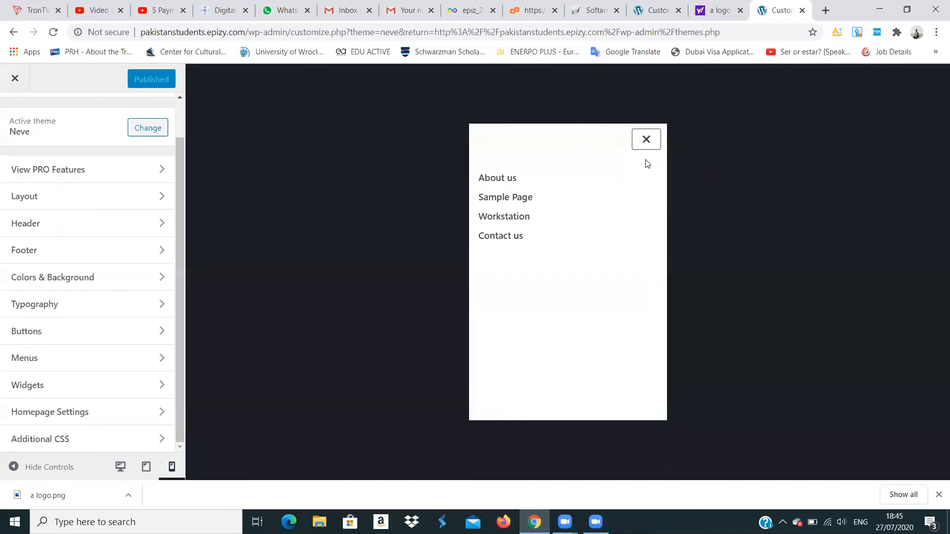
left_click(647, 141)
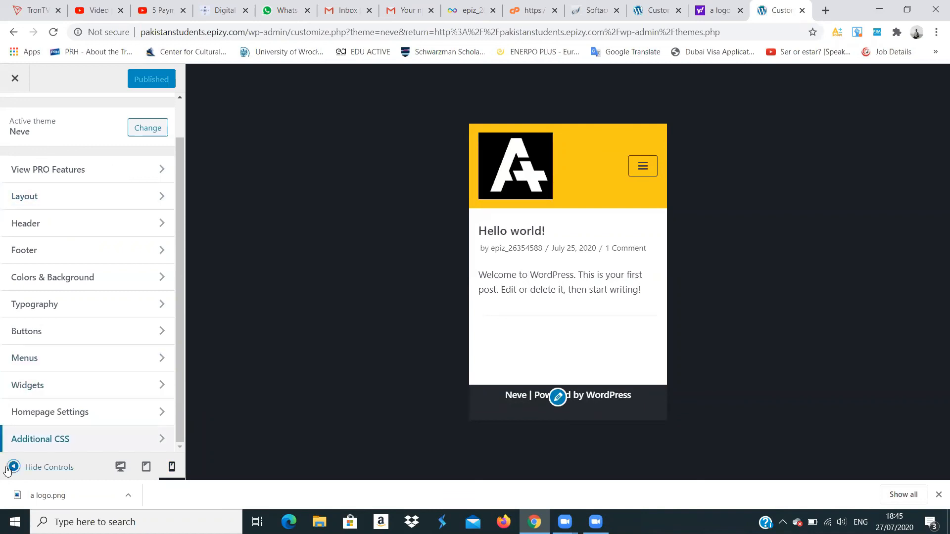
Return the preview to desktop size and exit the customizer to look over the installed themes
left_click_drag(180, 355, 183, 310)
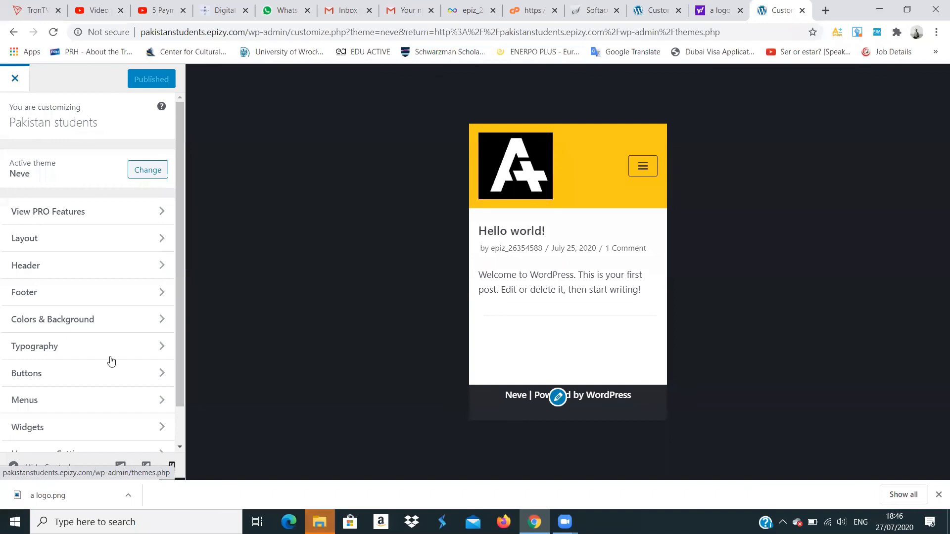
left_click(121, 465)
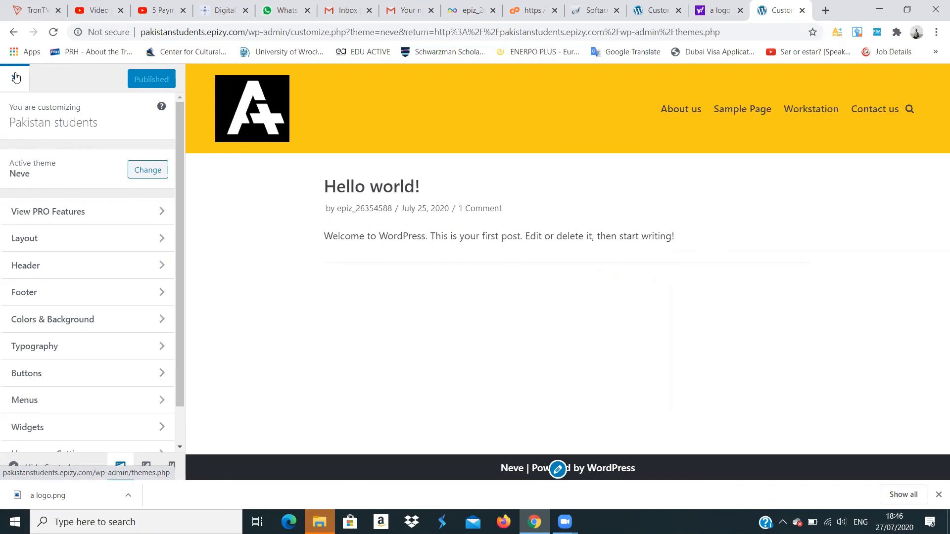
left_click(16, 77)
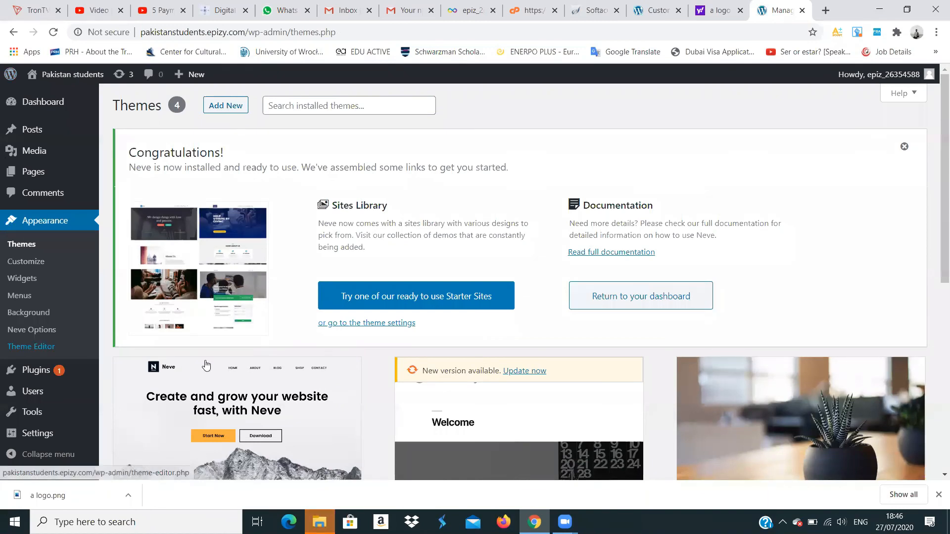
mouse_move(314, 365)
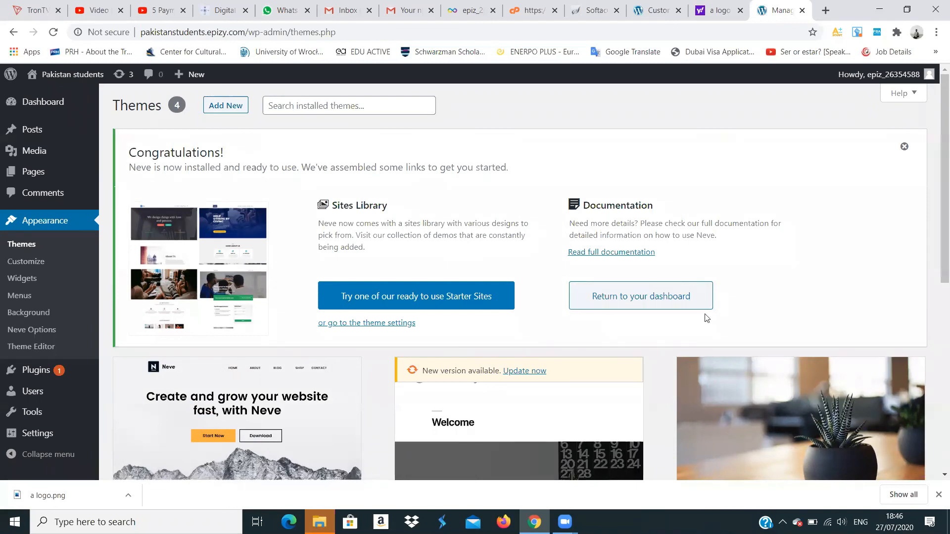
mouse_move(936, 203)
left_mouse_down()
mouse_move(935, 378)
mouse_move(936, 206)
left_mouse_up()
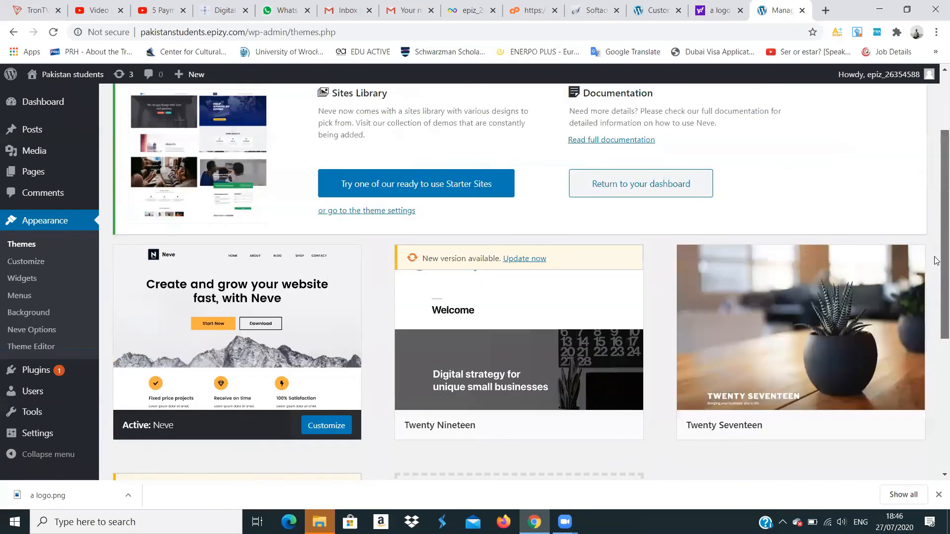
View the Sample Page on the site from the list of pages and return to the dashboard
left_click(52, 175)
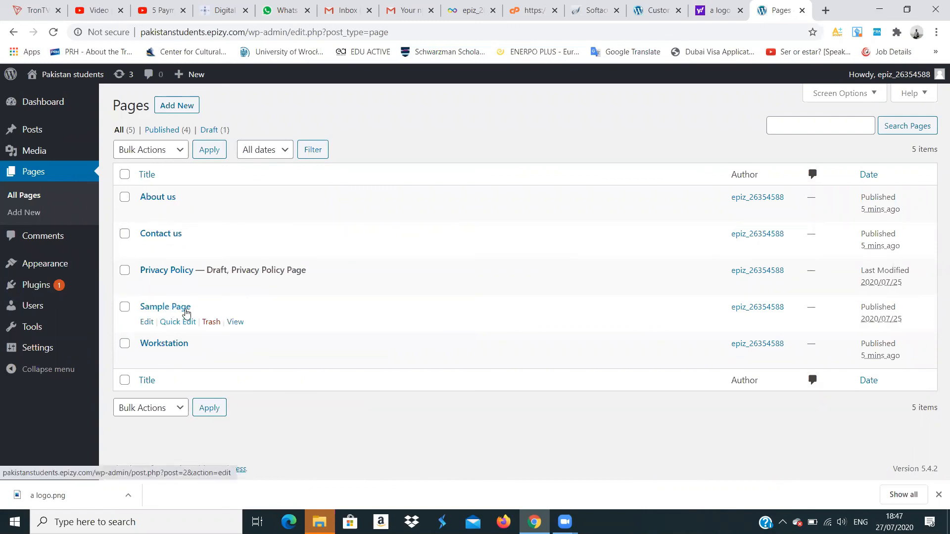
left_click(235, 323)
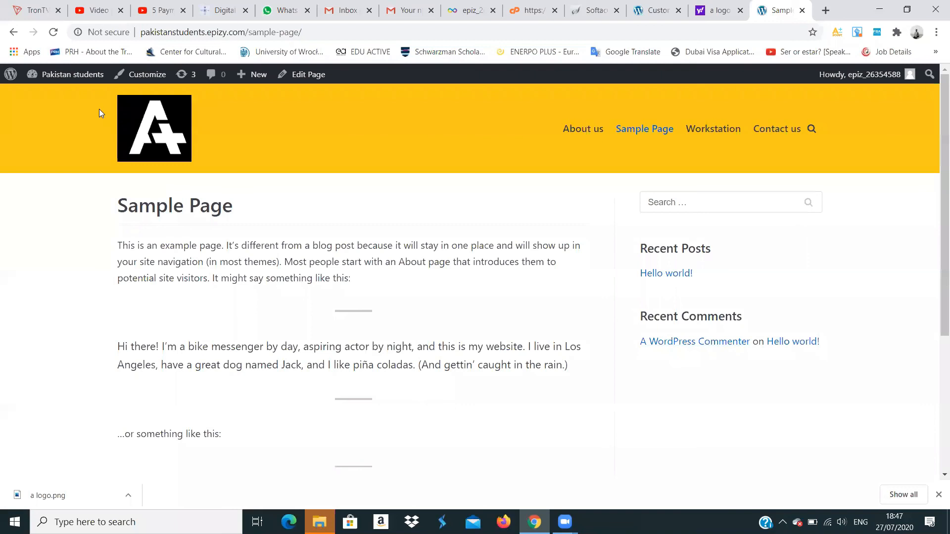
mouse_move(66, 84)
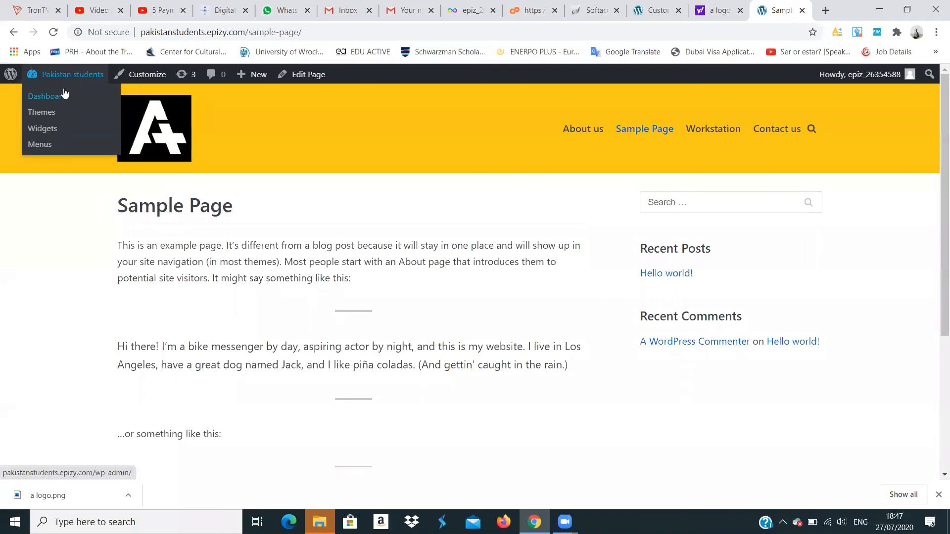
left_click(64, 94)
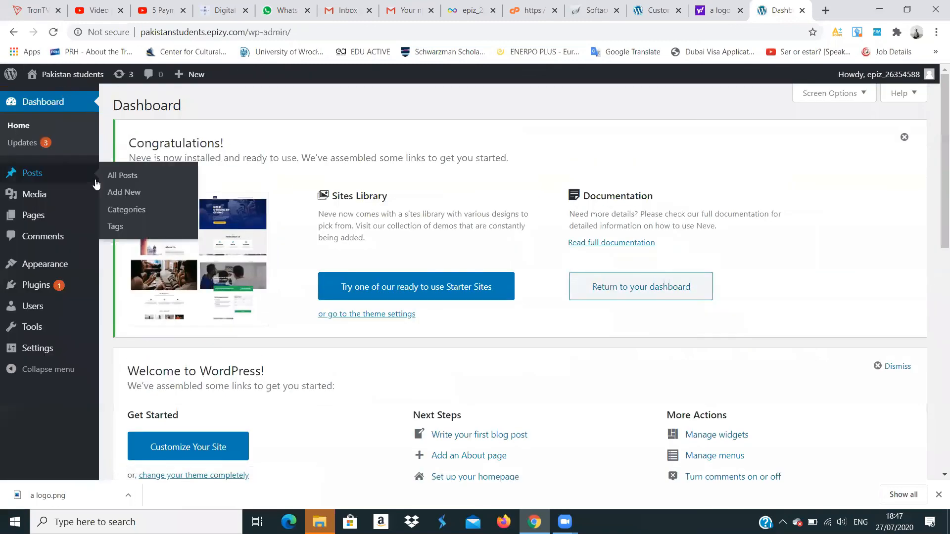
mouse_move(57, 74)
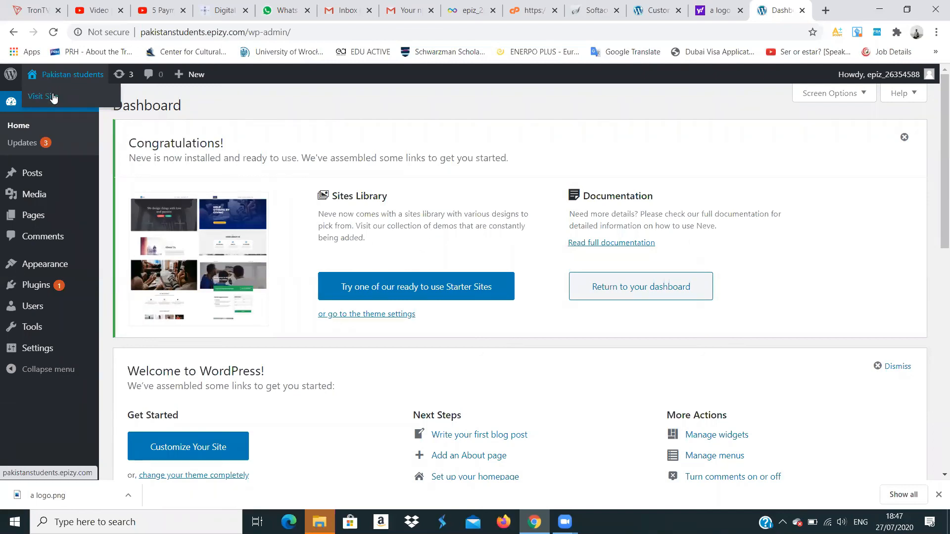
left_click(53, 98)
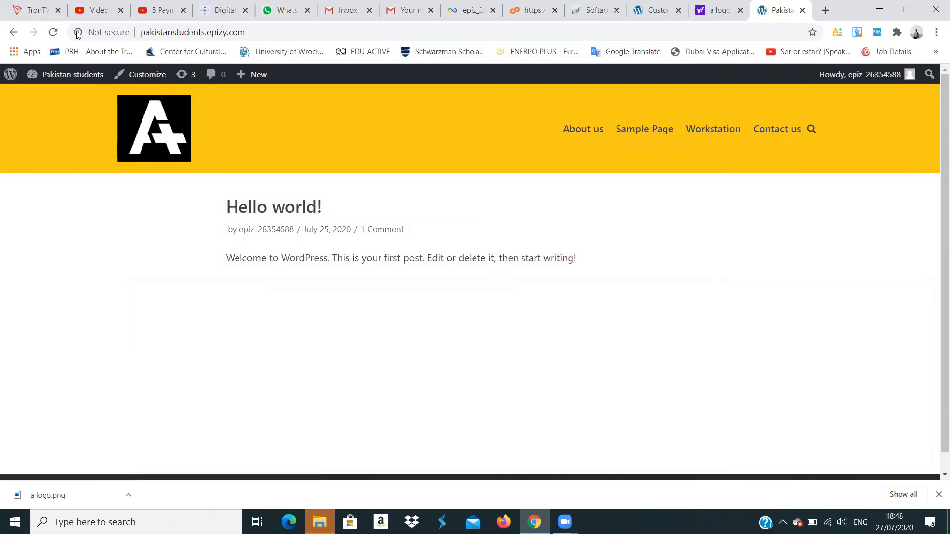
left_click(11, 34)
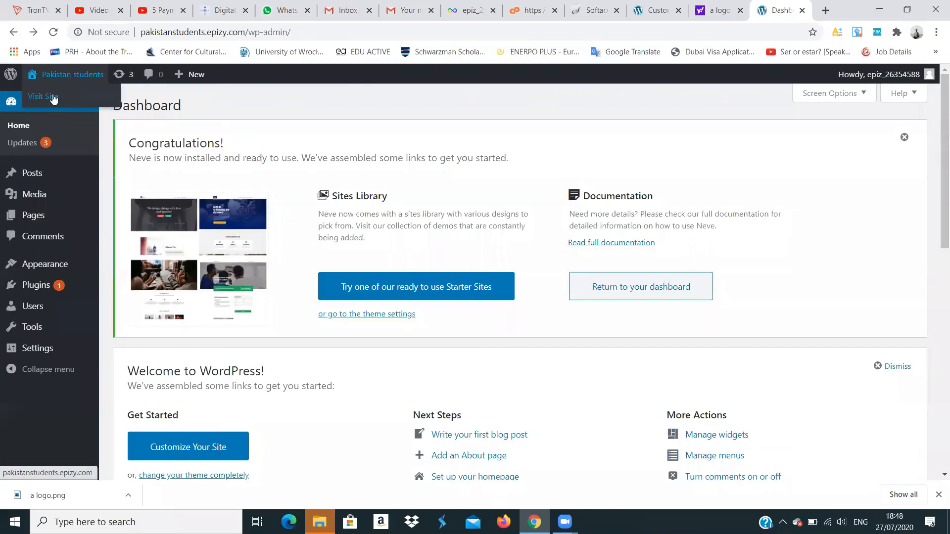
Open the live site in a separate browser tab to check its address, and return to the dashboard tab
right_click(53, 99)
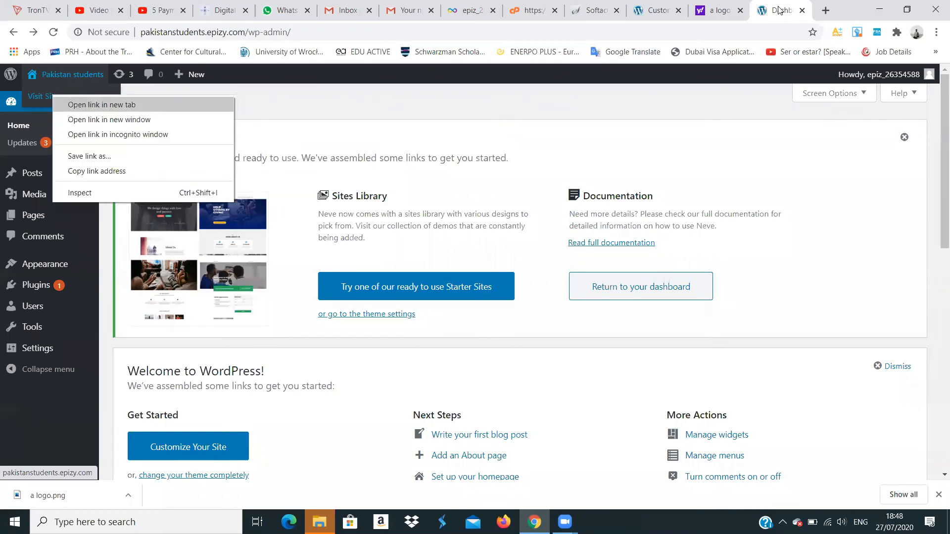
key("Return")
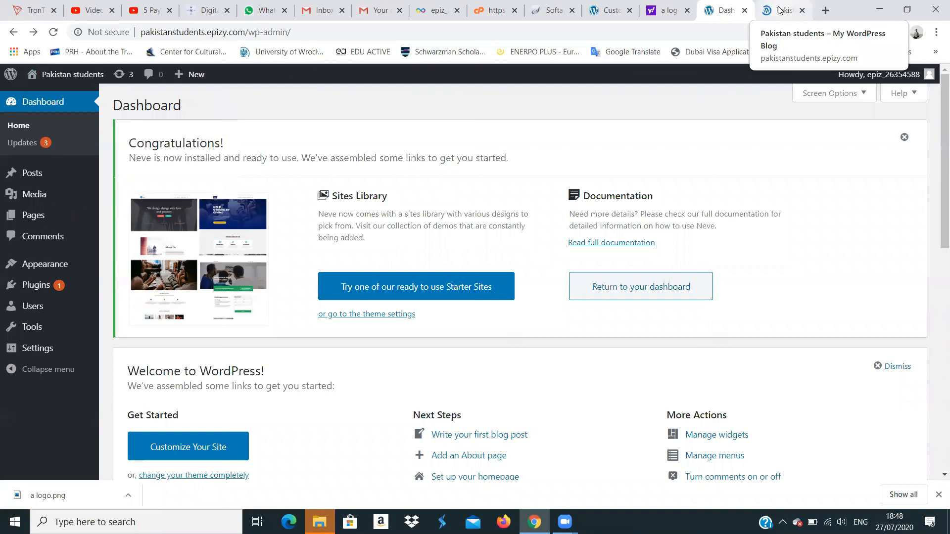
left_click(780, 10)
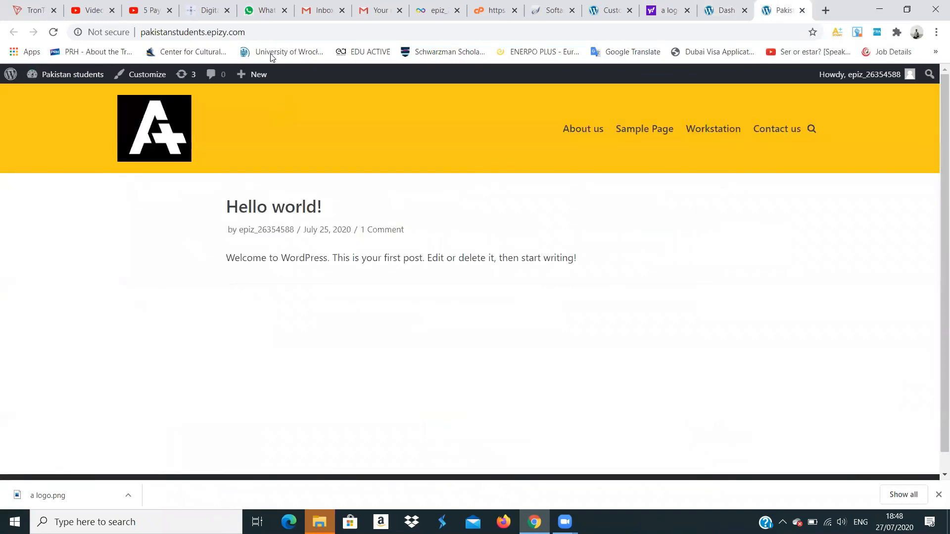
left_click_drag(252, 32, 145, 31)
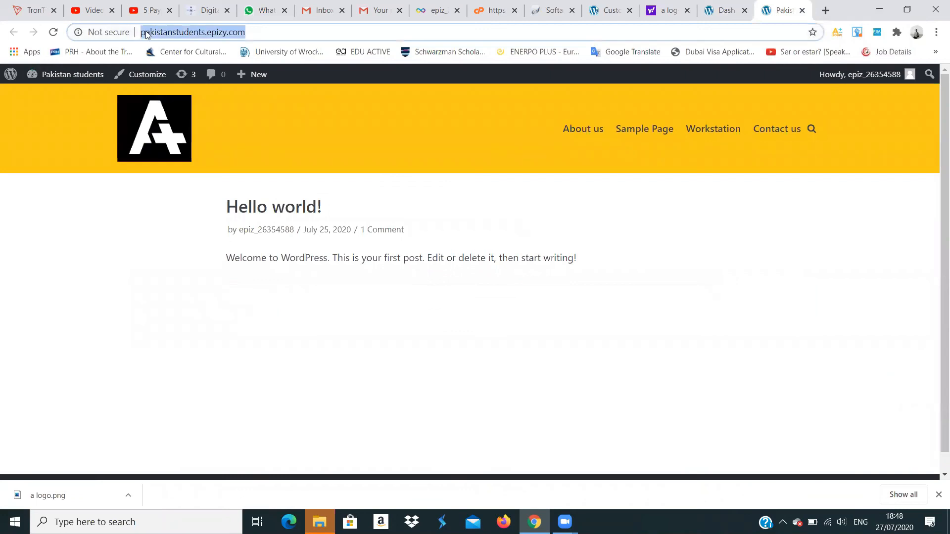
left_click(174, 286)
left_click(724, 12)
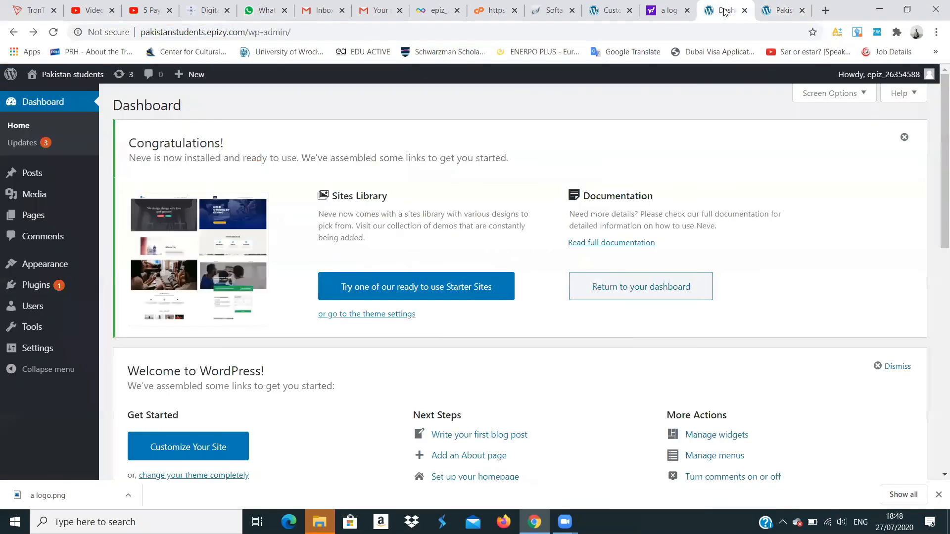